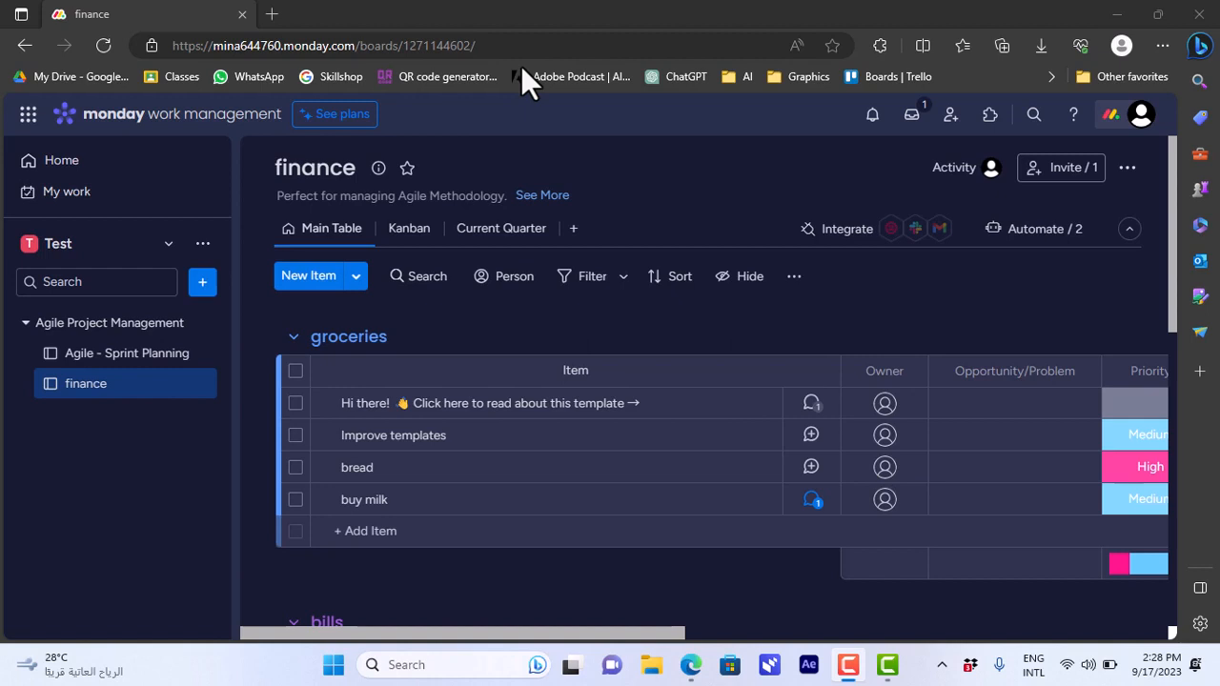
# Open the Test workspace and go to its finance board.
pyautogui.click(133, 242)
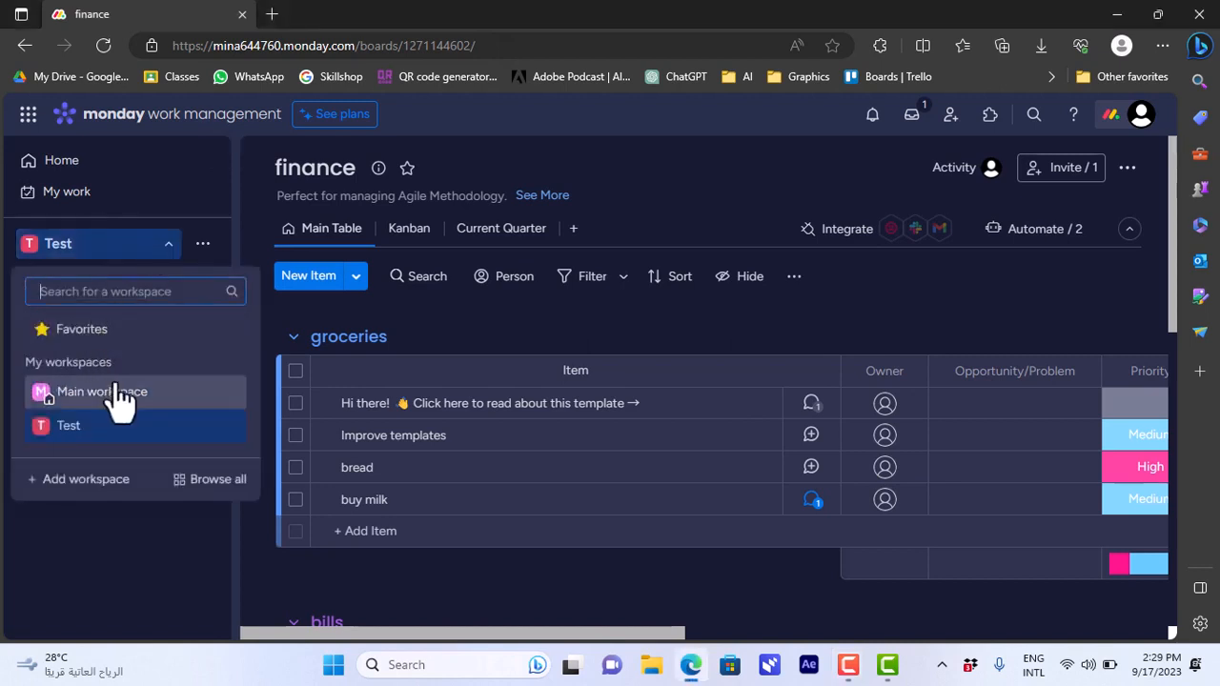
pyautogui.click(90, 435)
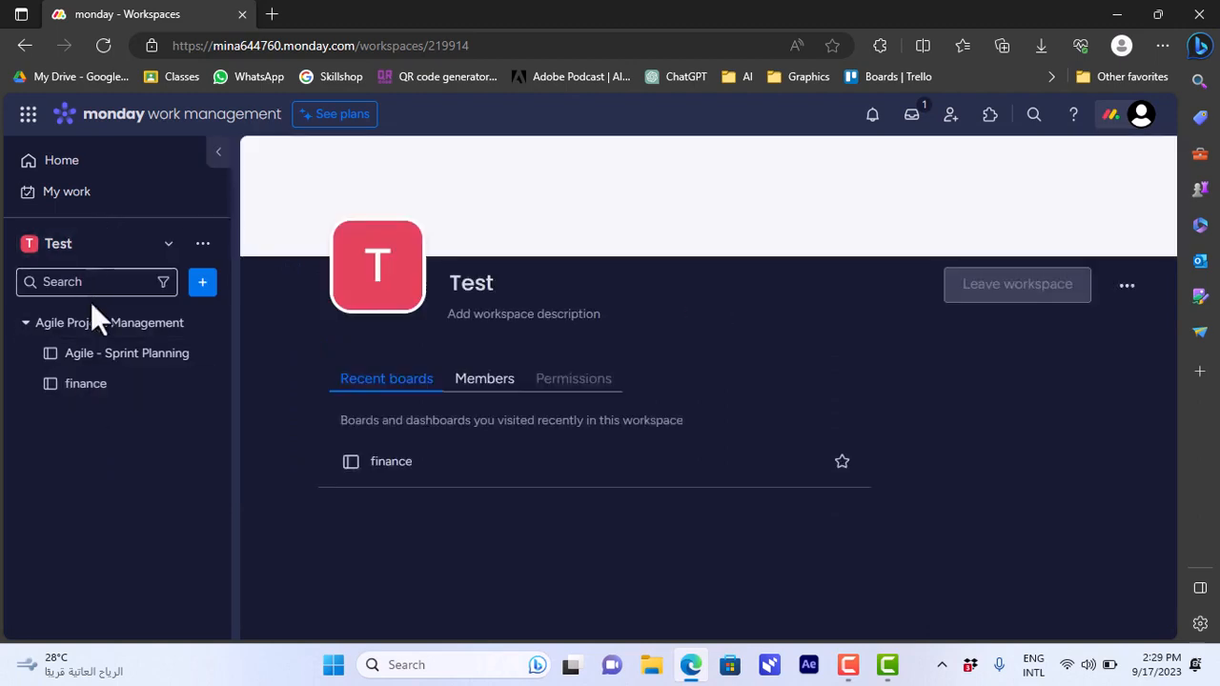
pyautogui.click(88, 389)
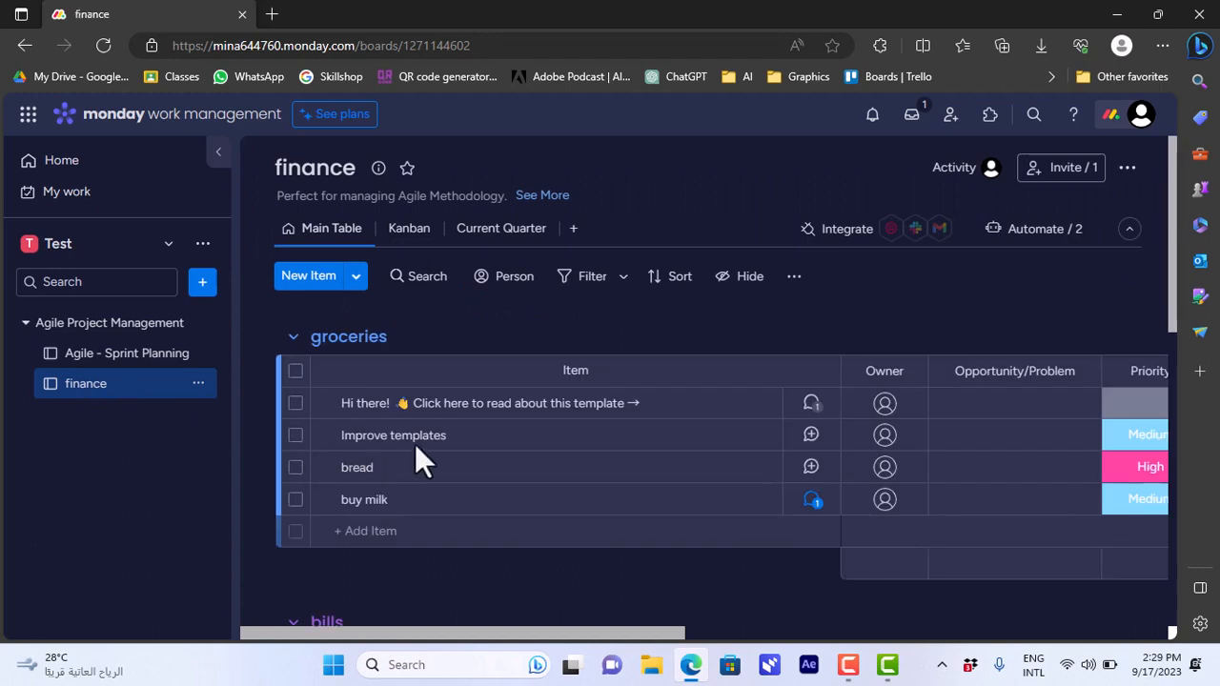
# Look over the finance board's main table and its Kanban view.
pyautogui.moveTo(1175, 303); pyautogui.dragTo(1171, 277)
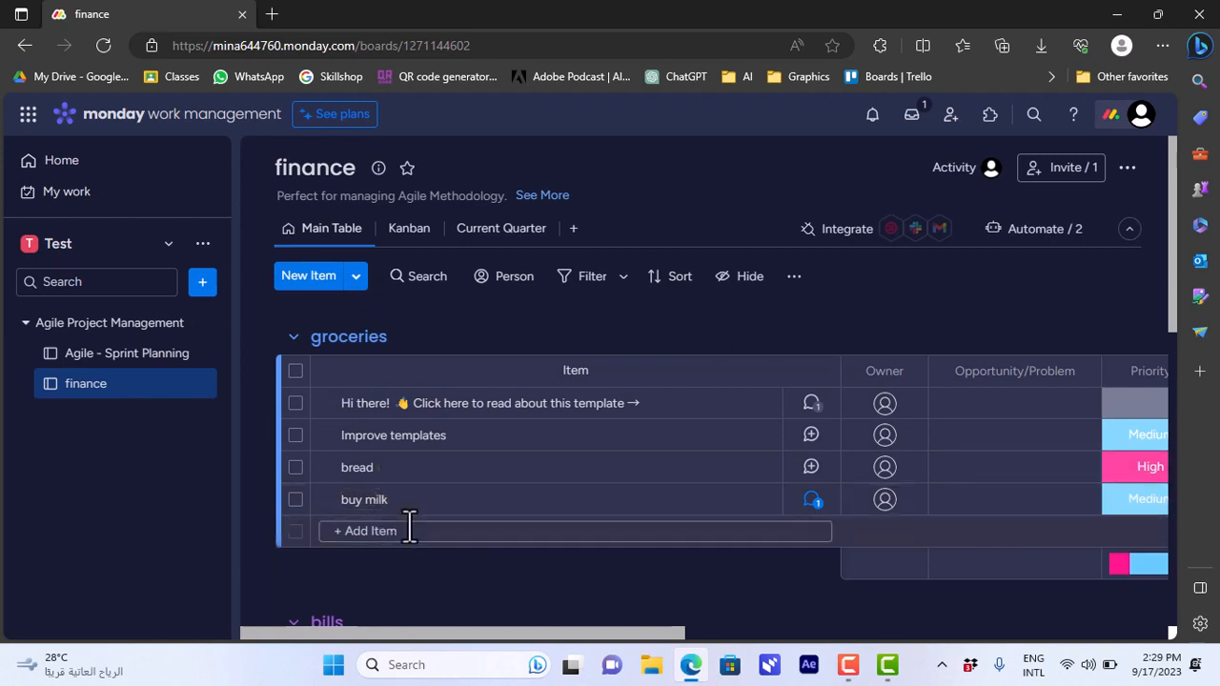
pyautogui.moveTo(455, 637); pyautogui.dragTo(415, 631)
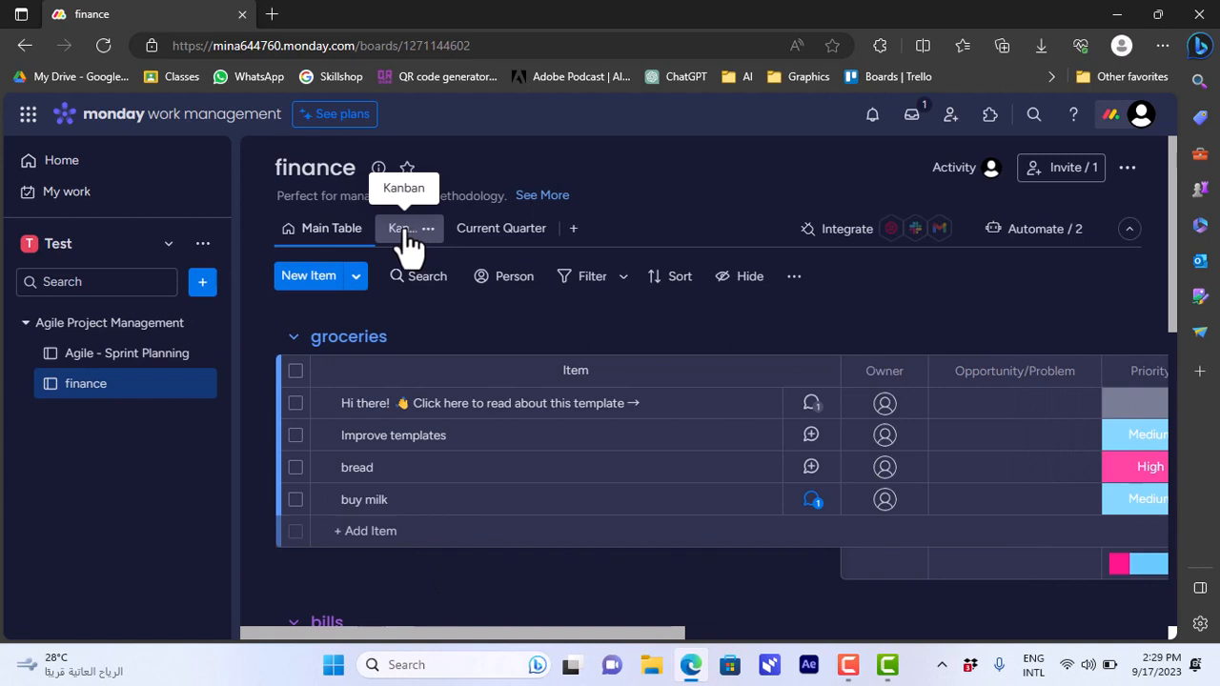
pyautogui.click(405, 233)
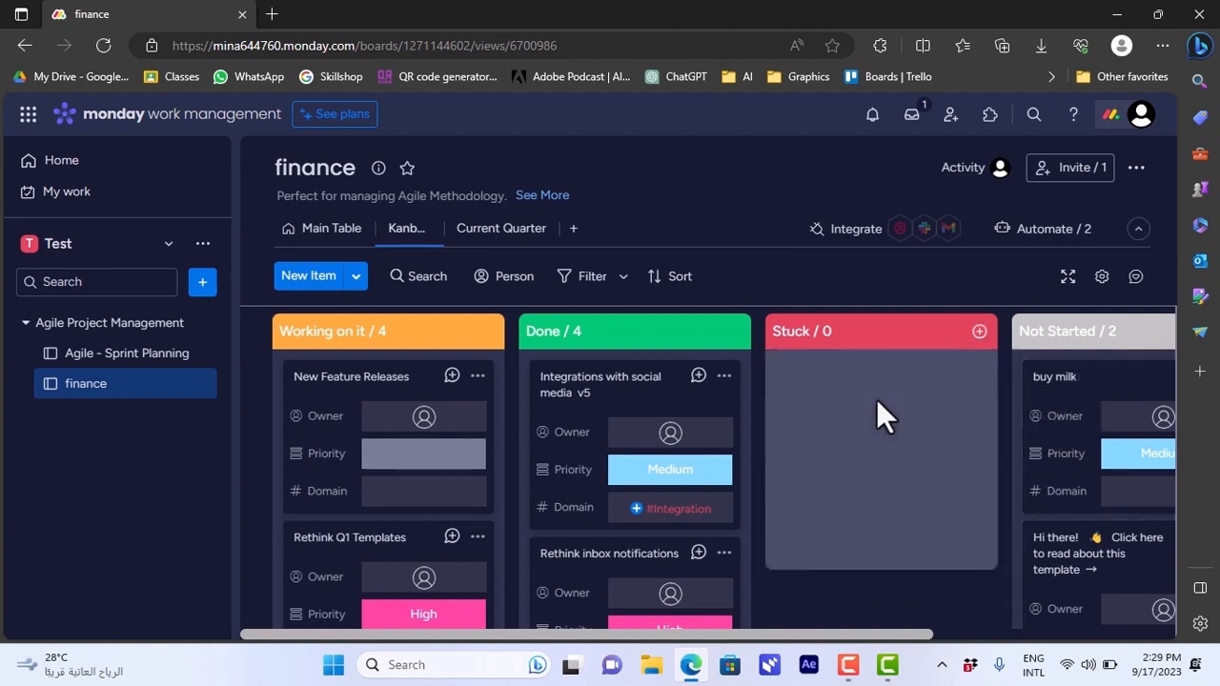
# Search the Views Center for "cale" and add a Calendar view to the finance board, keeping its default name.
pyautogui.click(574, 231)
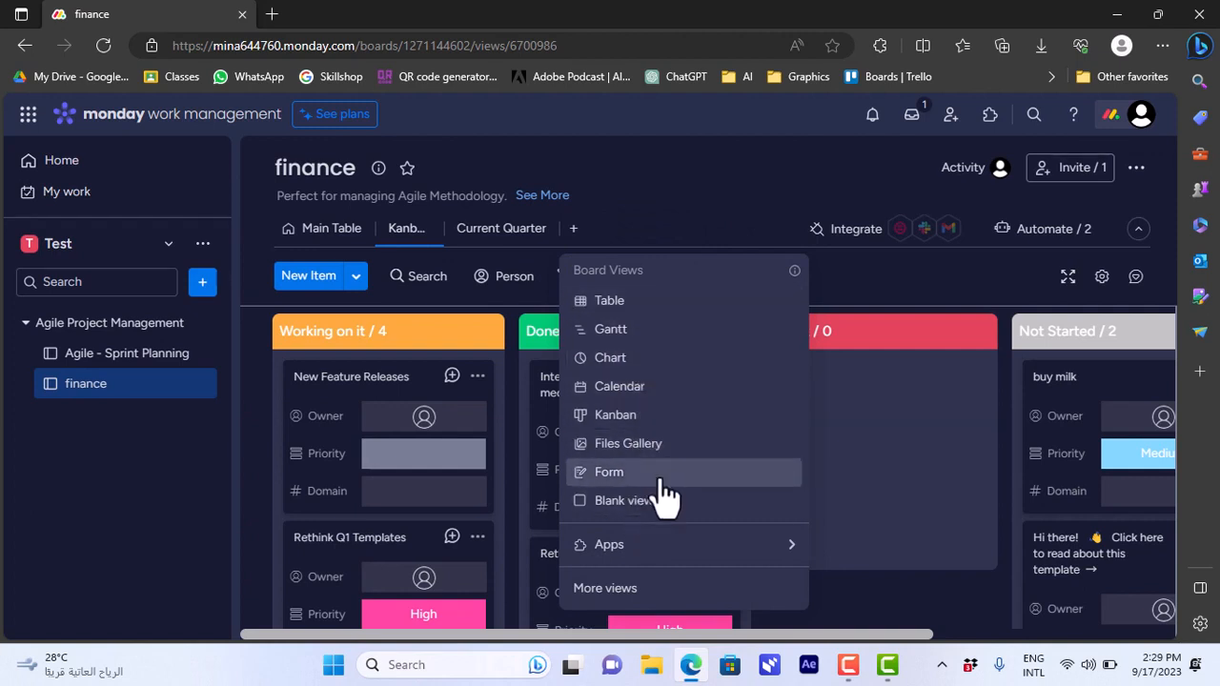
pyautogui.click(645, 596)
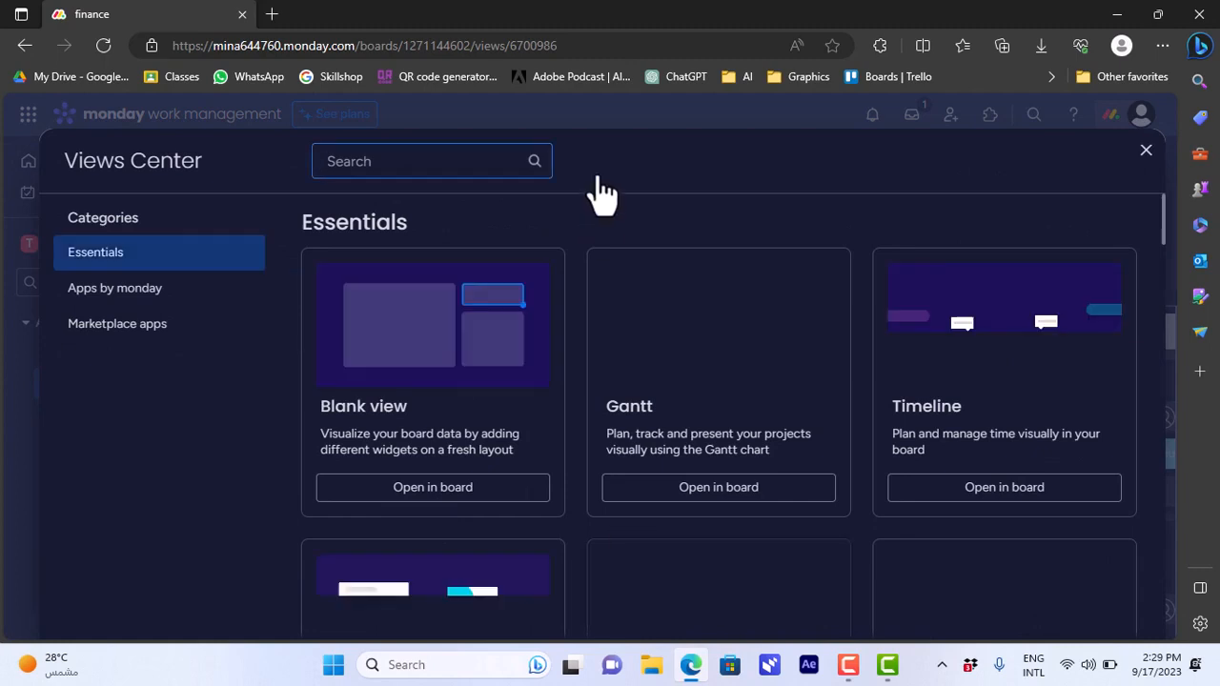
pyautogui.moveTo(1163, 230); pyautogui.dragTo(1160, 204)
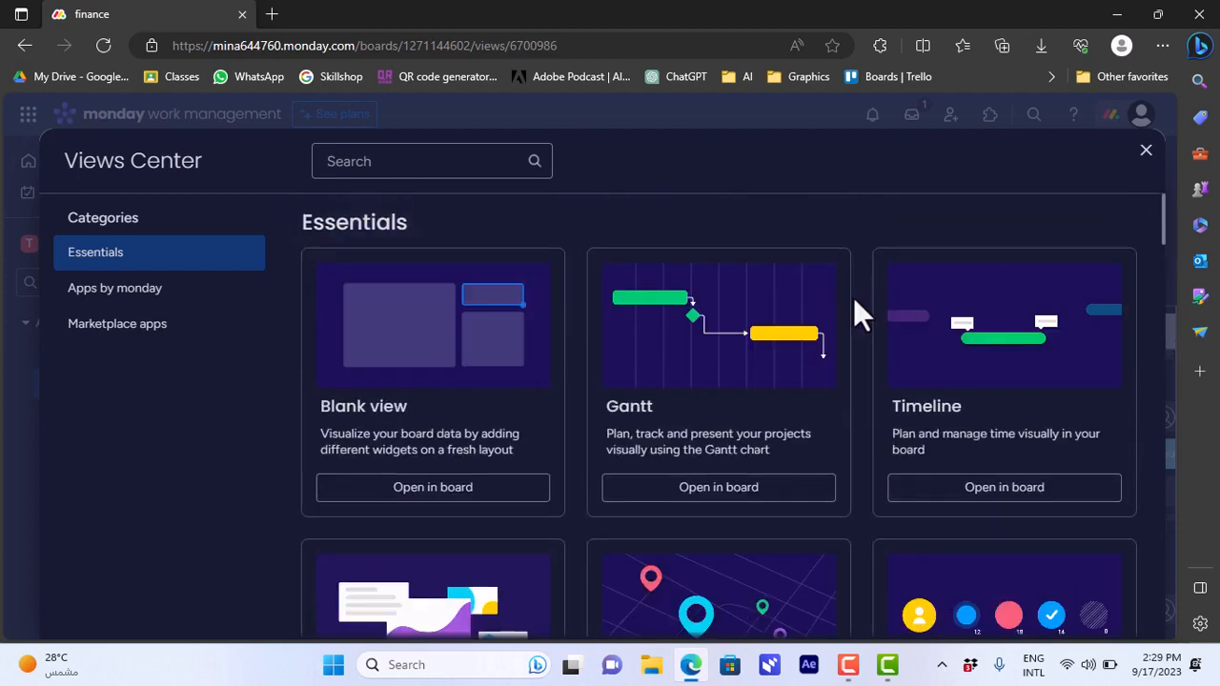
pyautogui.click(412, 160)
pyautogui.write('calendar')
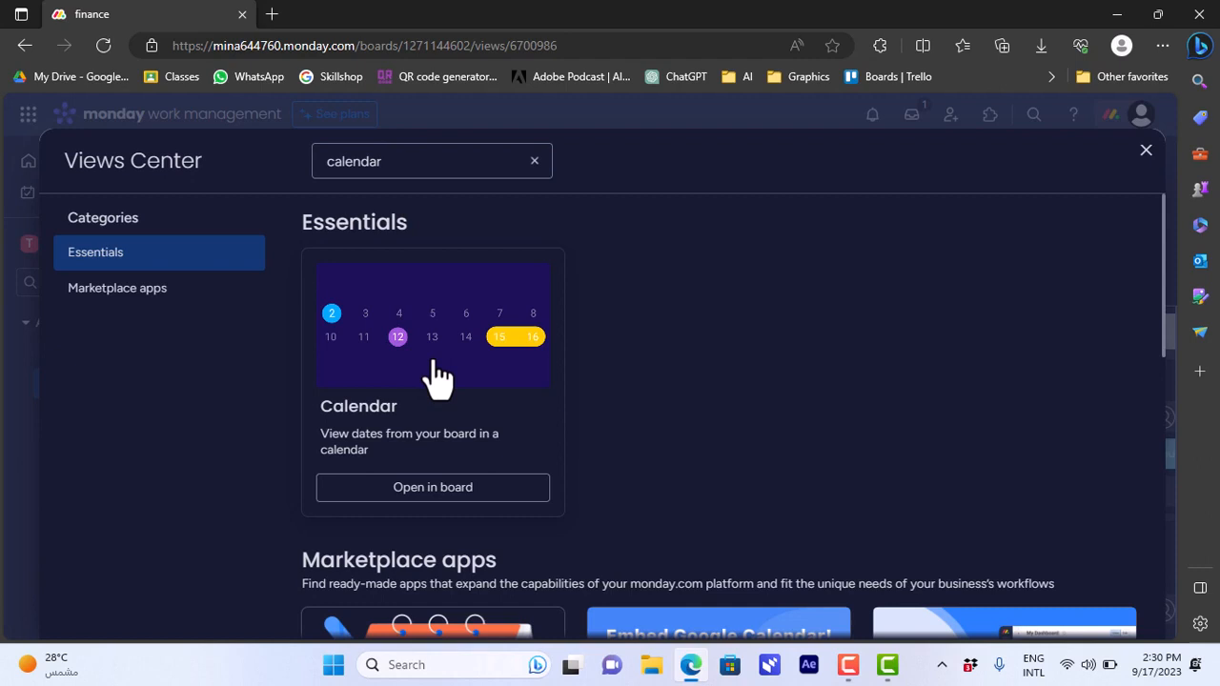
pyautogui.click(437, 377)
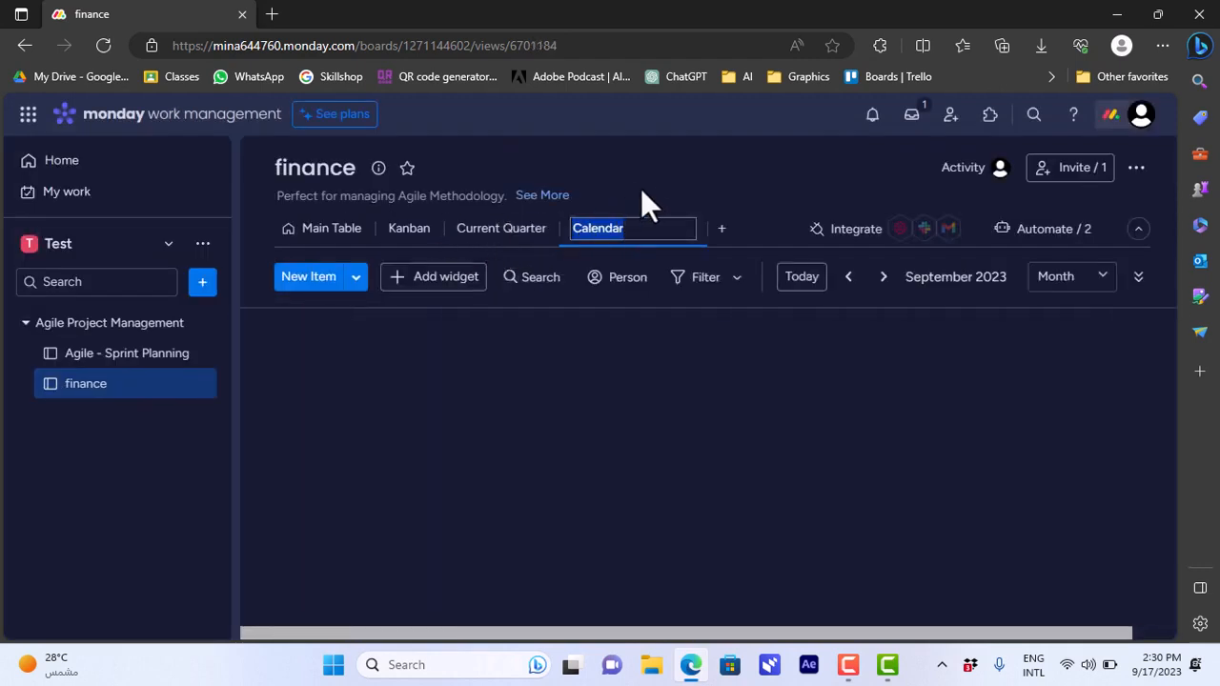
pyautogui.click(643, 183)
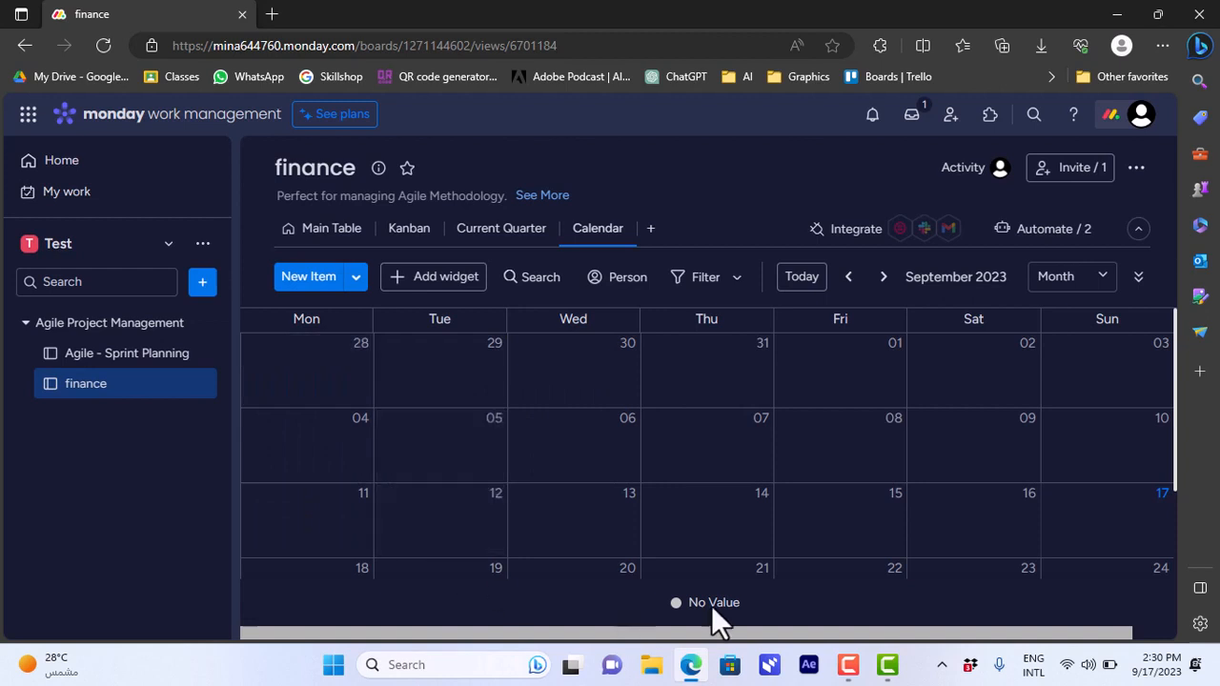
# Look over the monthly calendar, preview its Week and Day layouts, and return it to Month.
pyautogui.moveTo(1176, 398); pyautogui.dragTo(1179, 529)
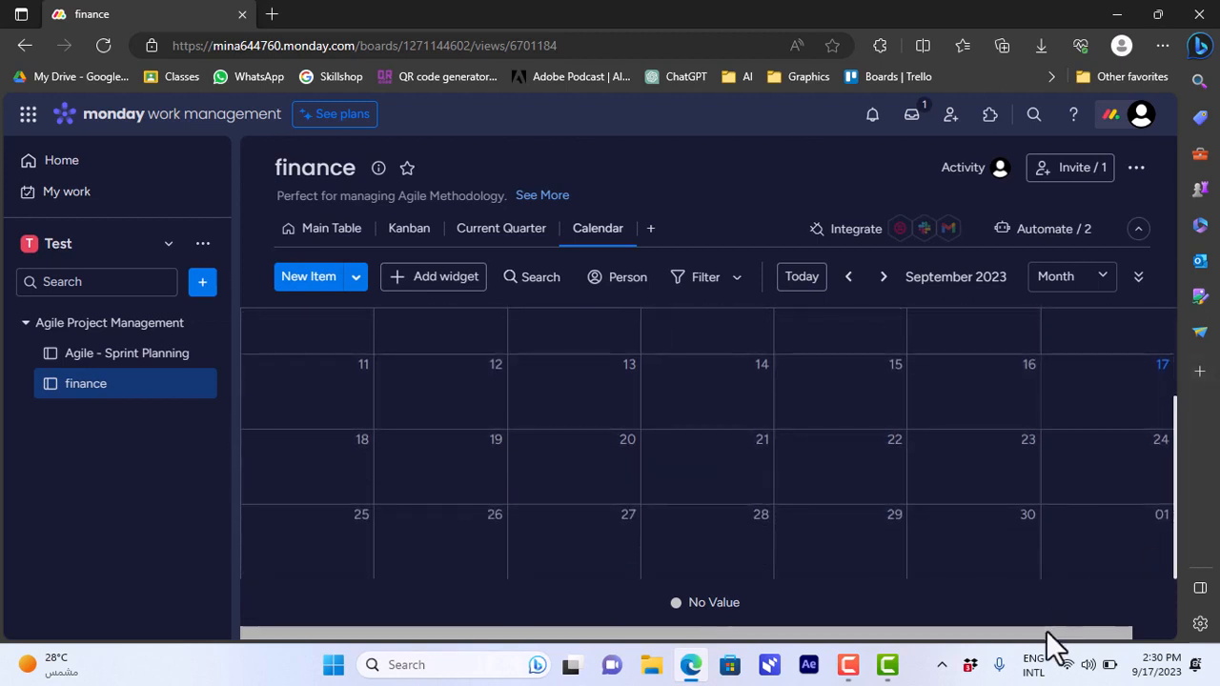
pyautogui.moveTo(1096, 633); pyautogui.dragTo(1135, 633)
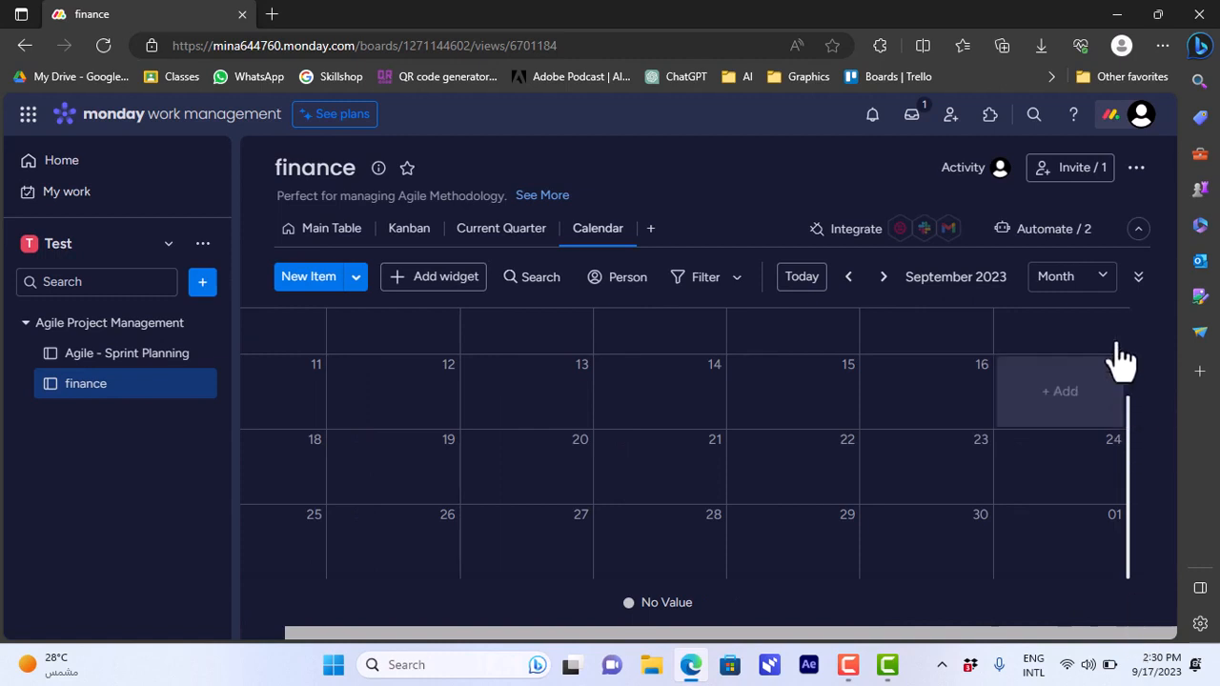
pyautogui.click(1107, 285)
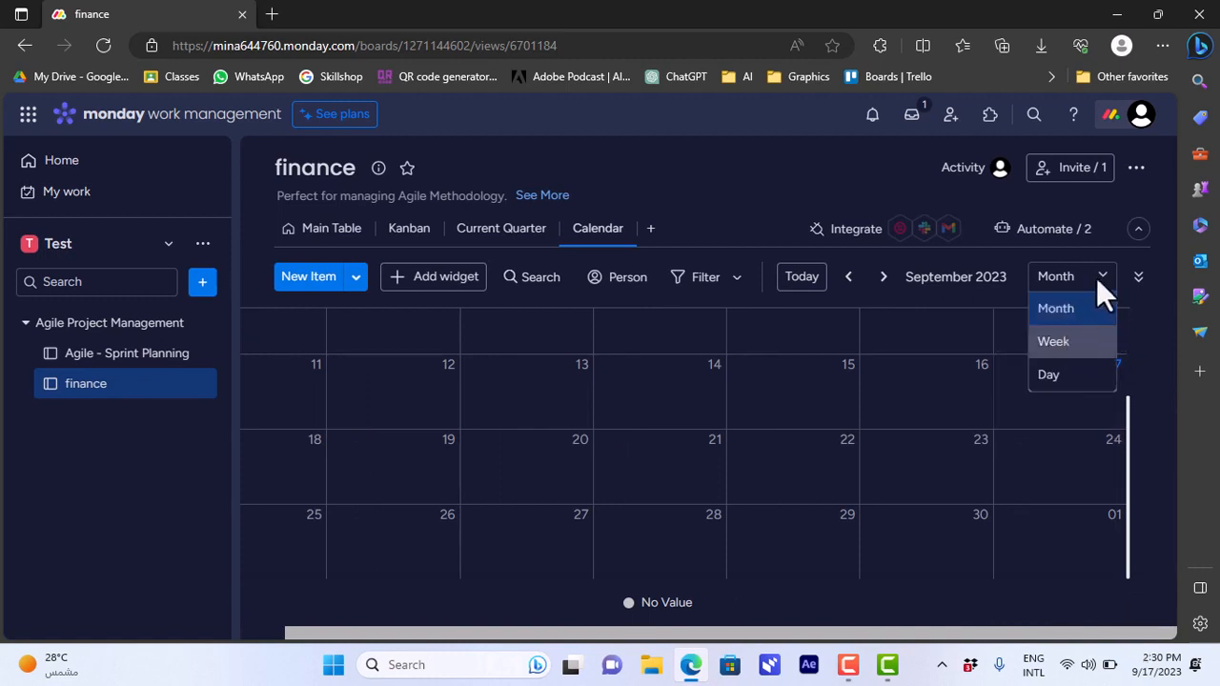
pyautogui.click(1096, 278)
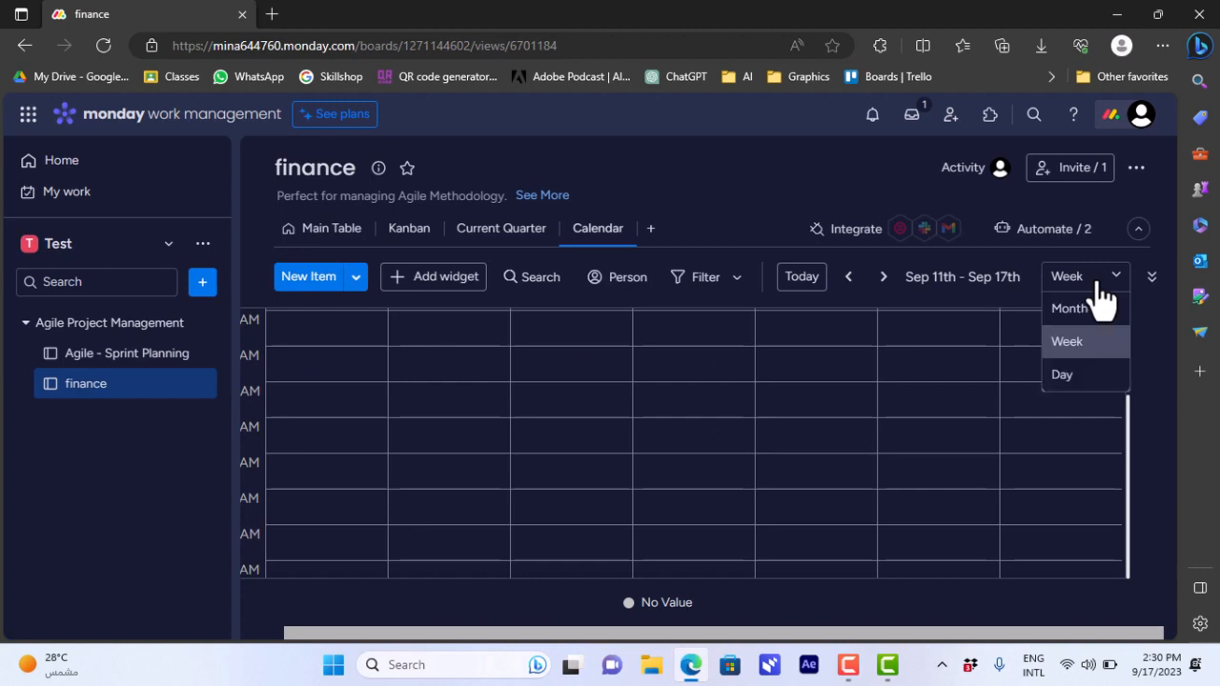
pyautogui.click(1065, 375)
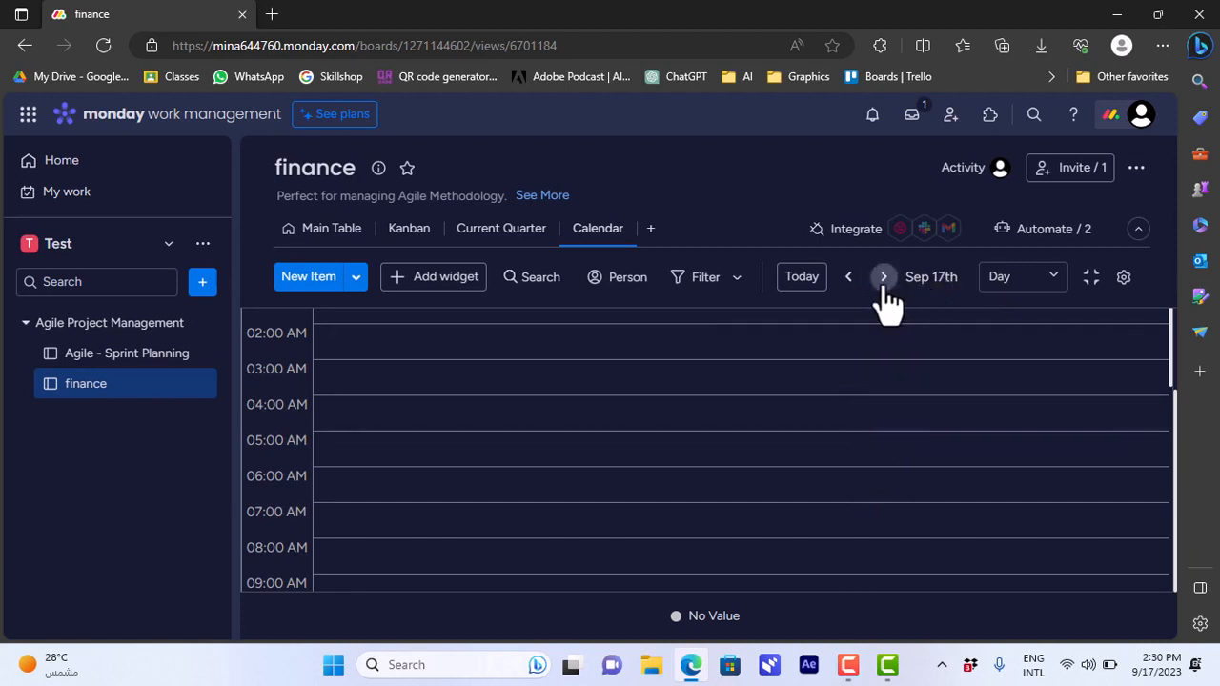
pyautogui.click(1001, 279)
pyautogui.click(1010, 310)
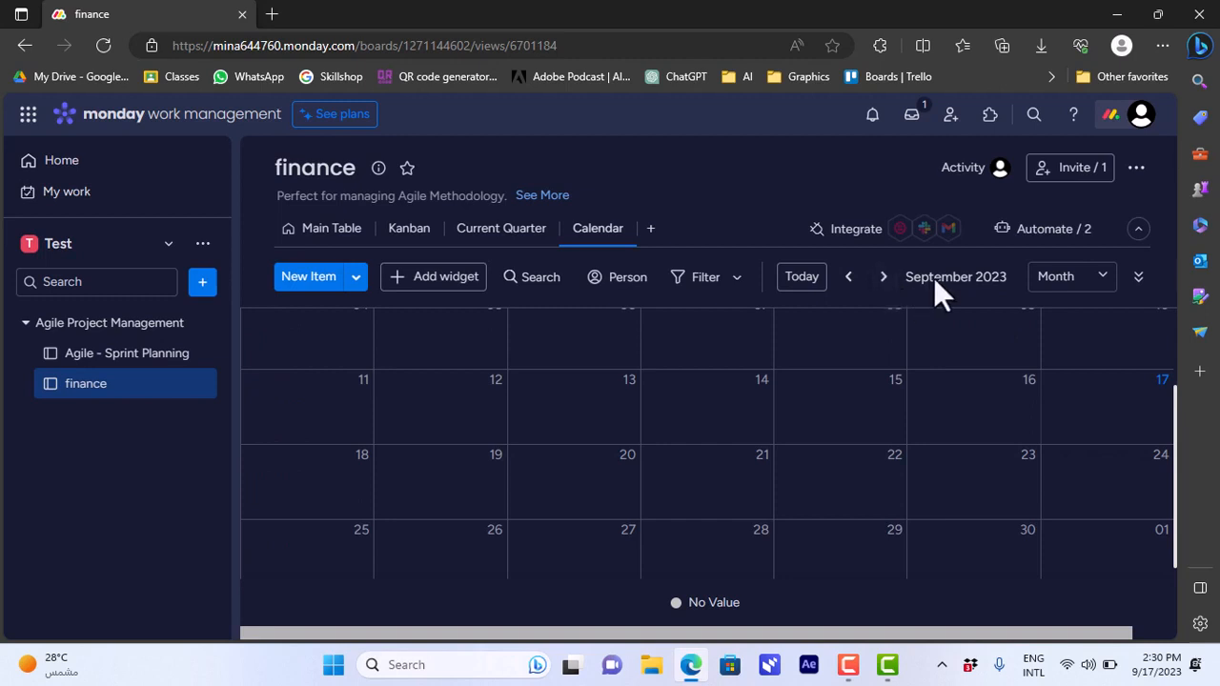
# Browse the calendar to October and August 2023, and return to today's month.
pyautogui.click(889, 279)
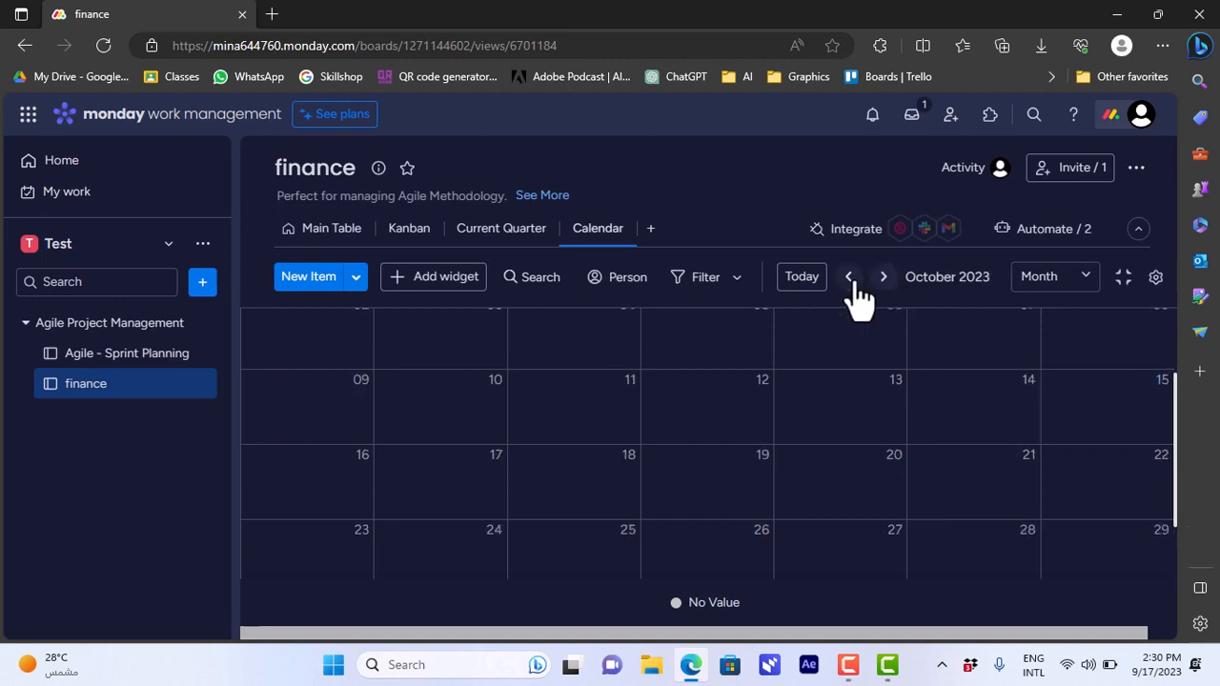
pyautogui.click(852, 280)
pyautogui.click(850, 278)
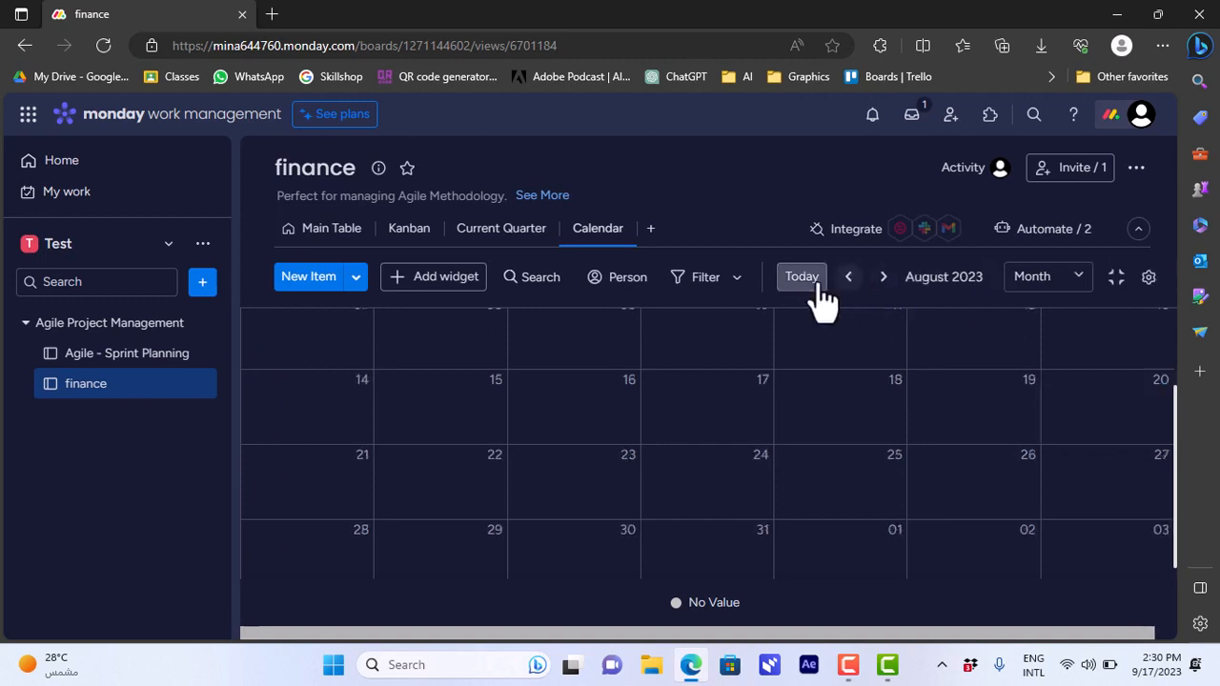
pyautogui.click(803, 278)
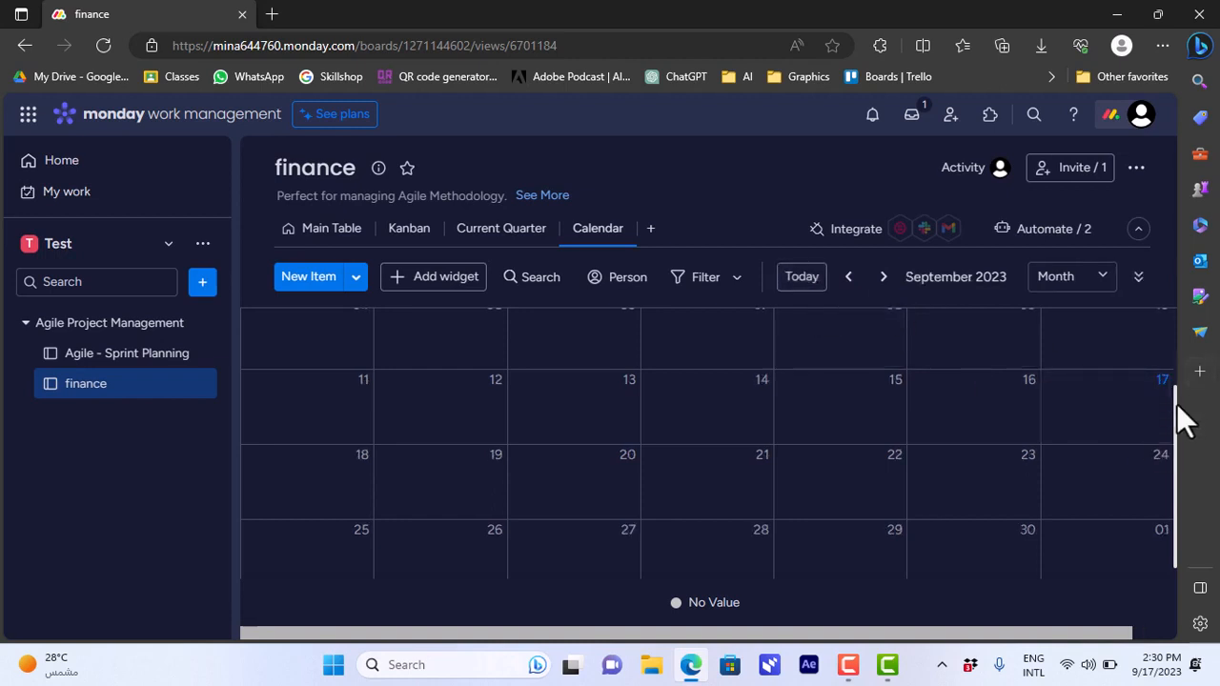
# View the calendar's advanced filter options and close them without setting a filter.
pyautogui.scroll(2, 1177, 404)
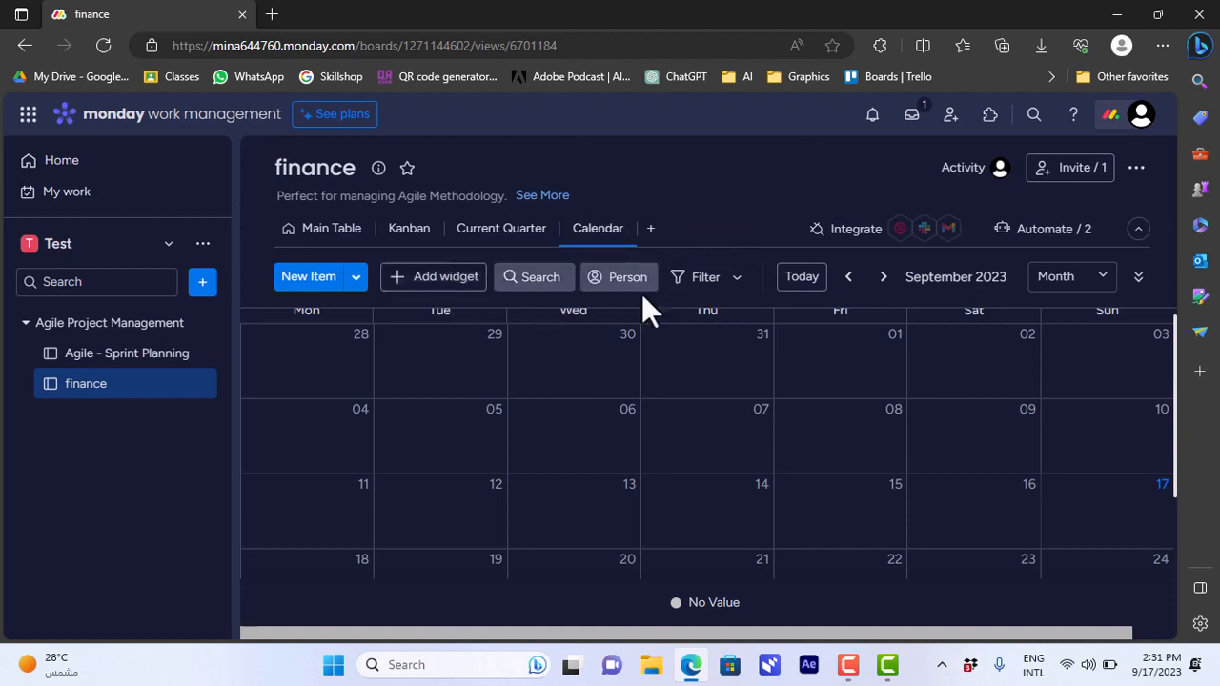
pyautogui.click(737, 278)
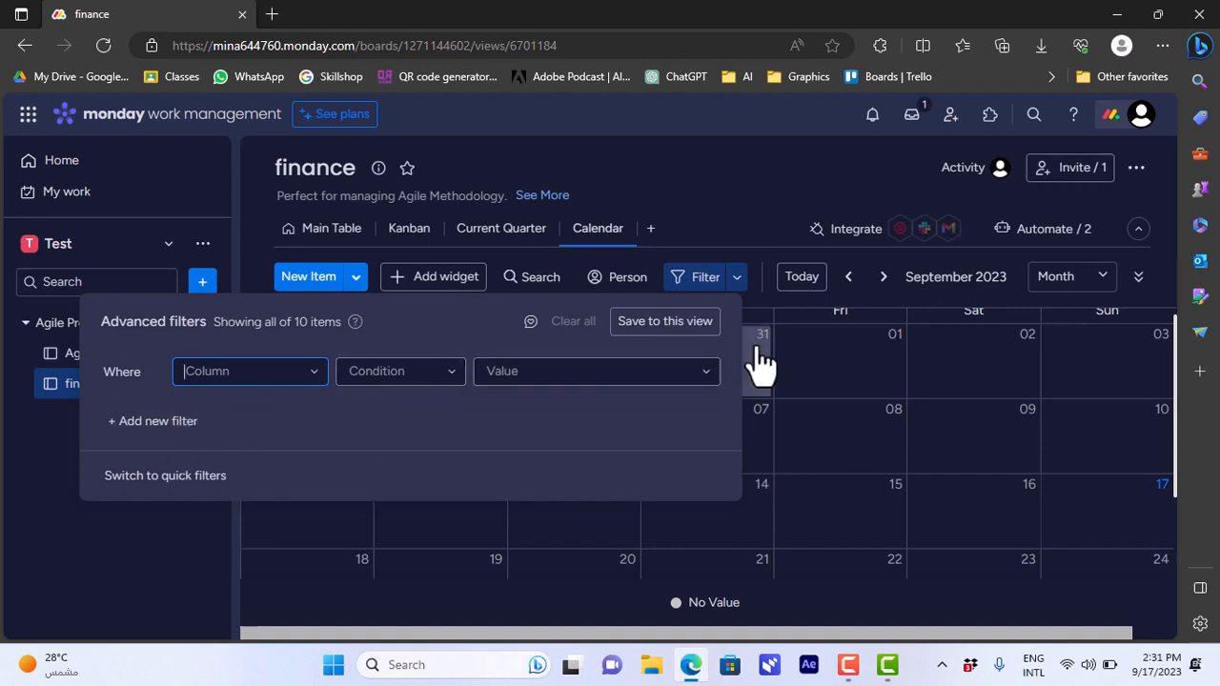
pyautogui.click(784, 309)
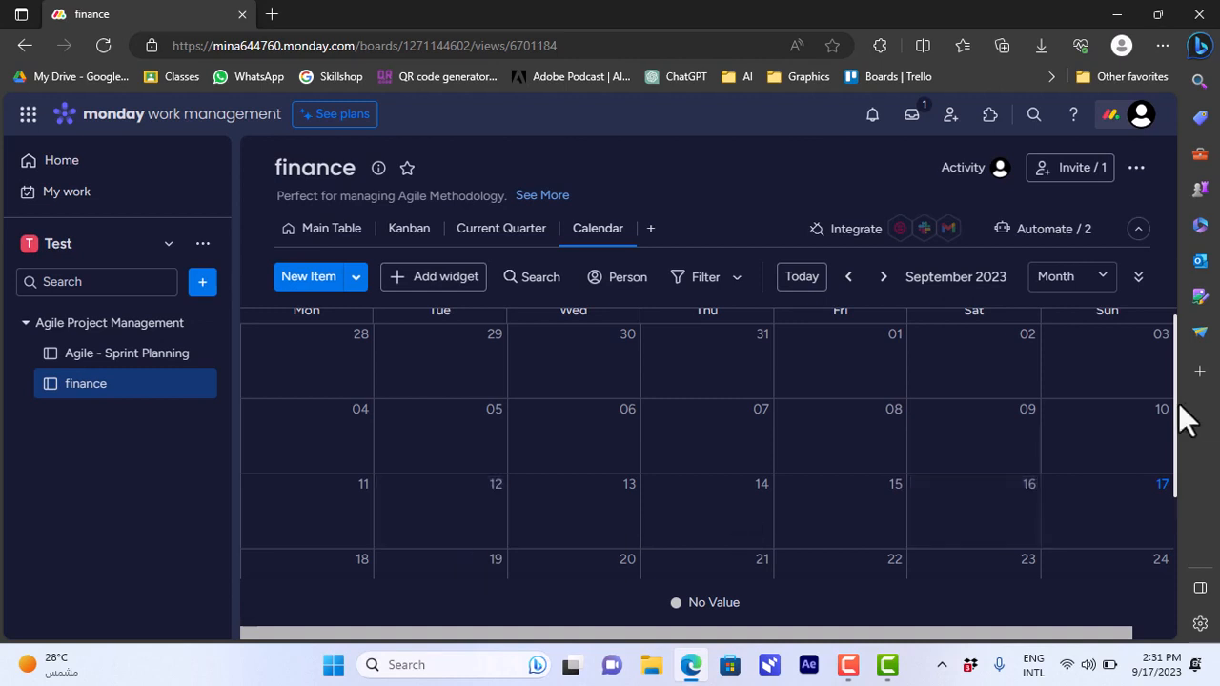
# Start a new calendar item on Monday, September 18, and assign it to the bills group, leaving the owner empty.
pyautogui.moveTo(1174, 399); pyautogui.dragTo(1176, 449)
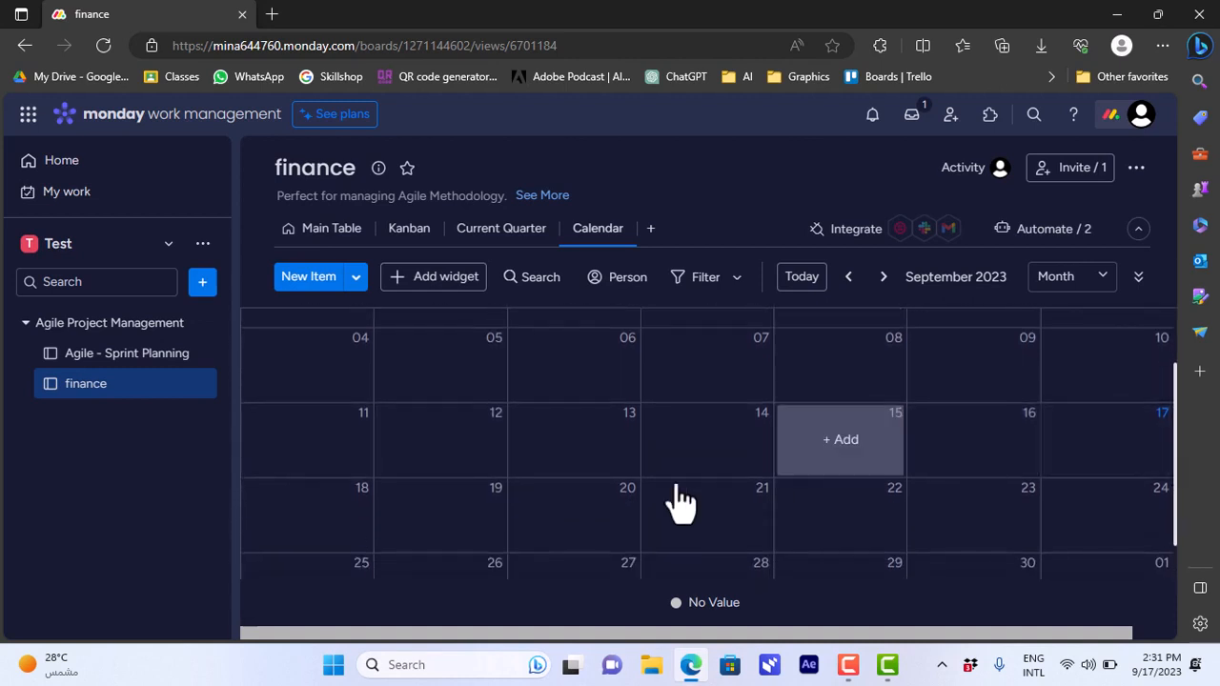
pyautogui.click(312, 516)
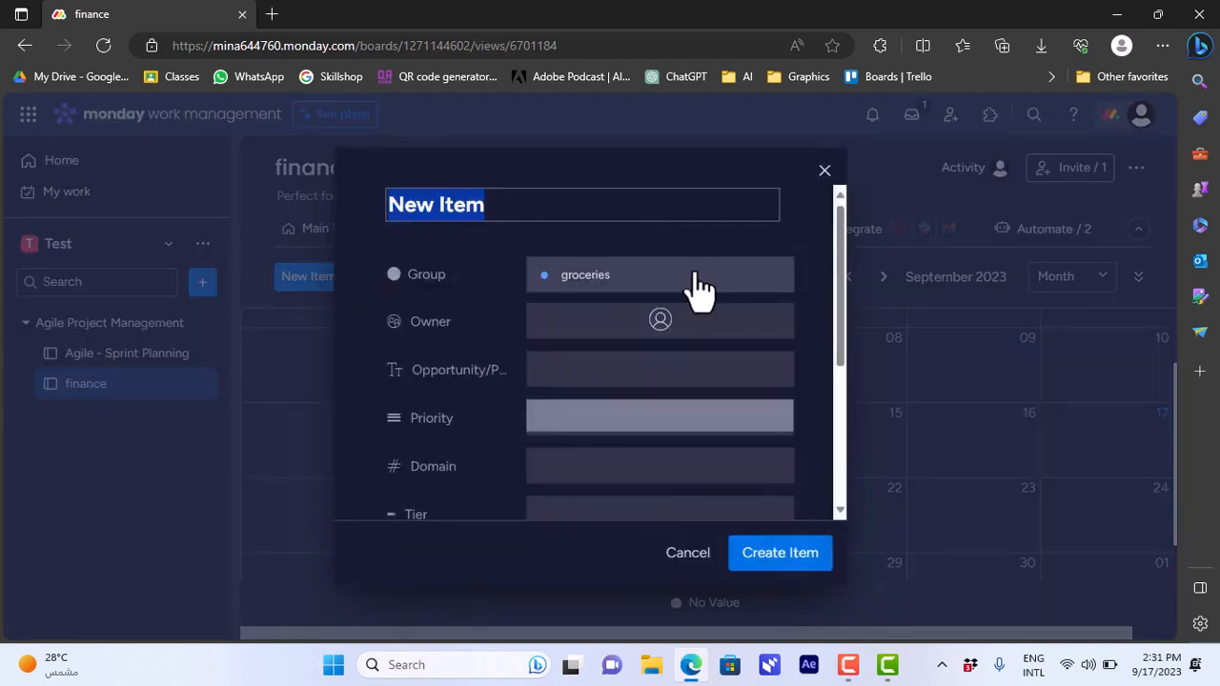
pyautogui.click(588, 280)
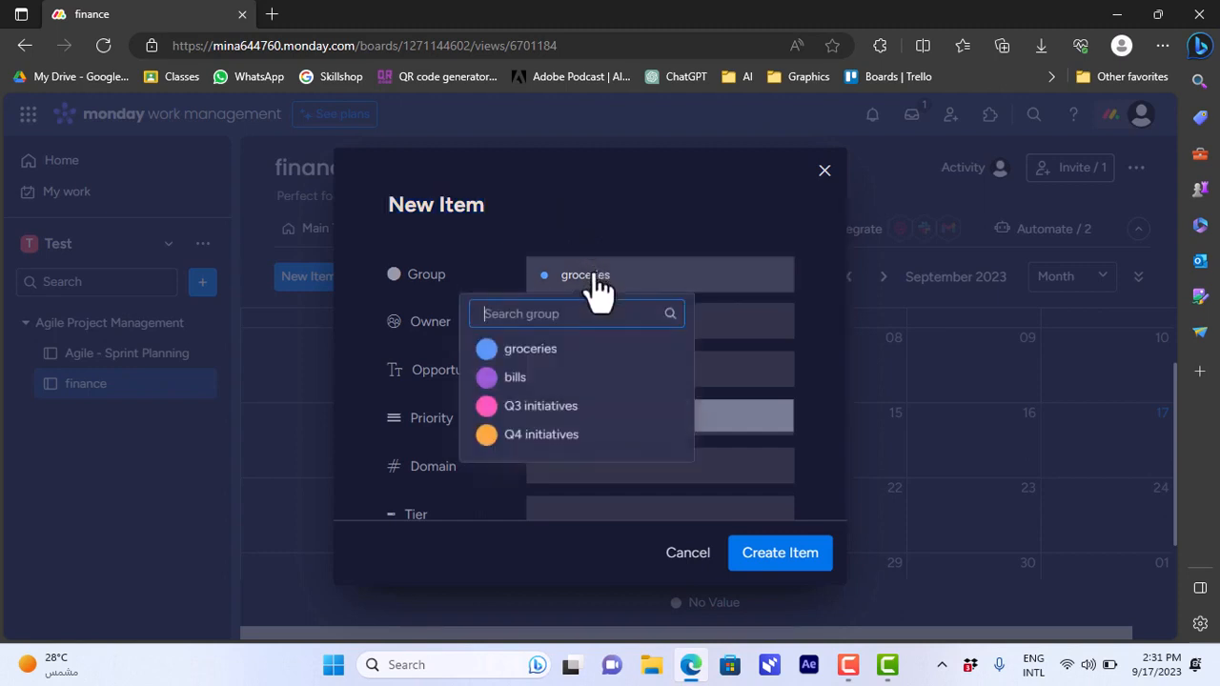
pyautogui.click(537, 381)
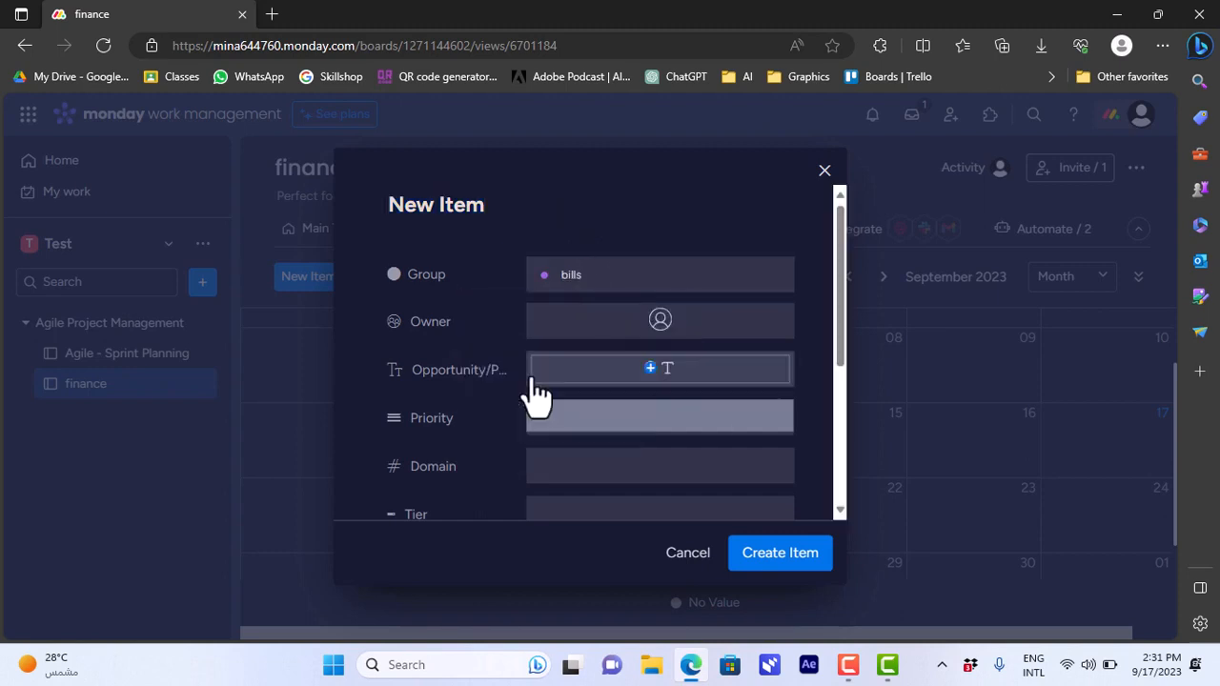
pyautogui.click(579, 329)
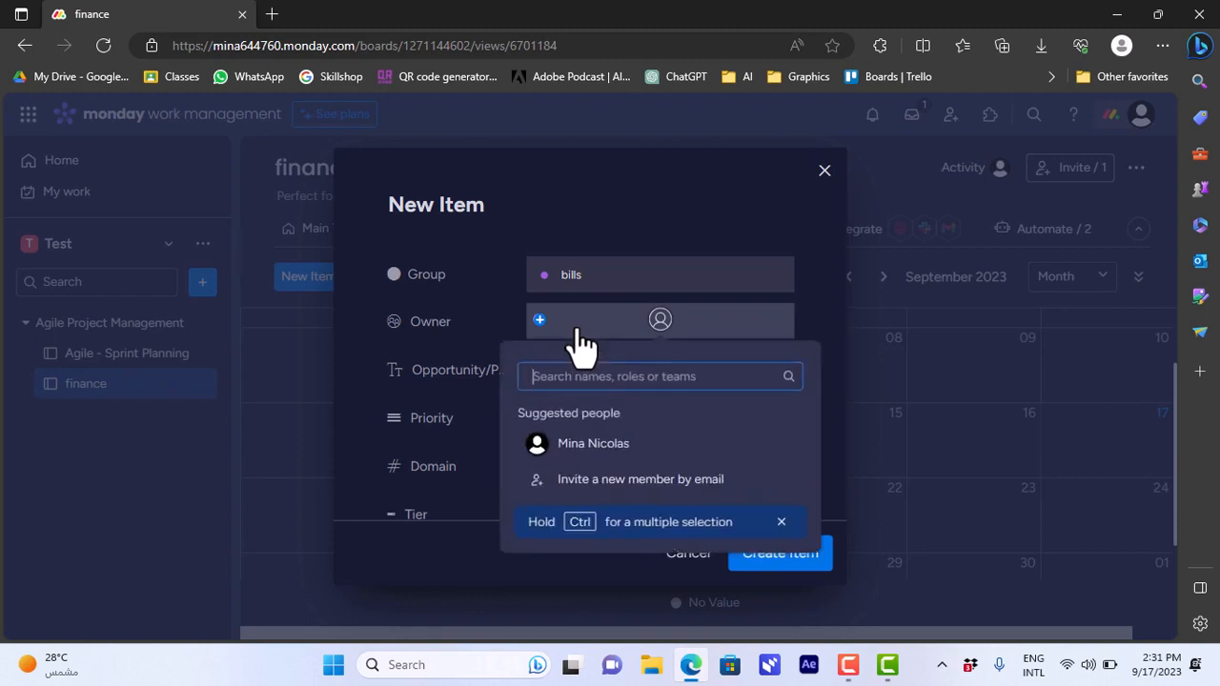
pyautogui.click(506, 321)
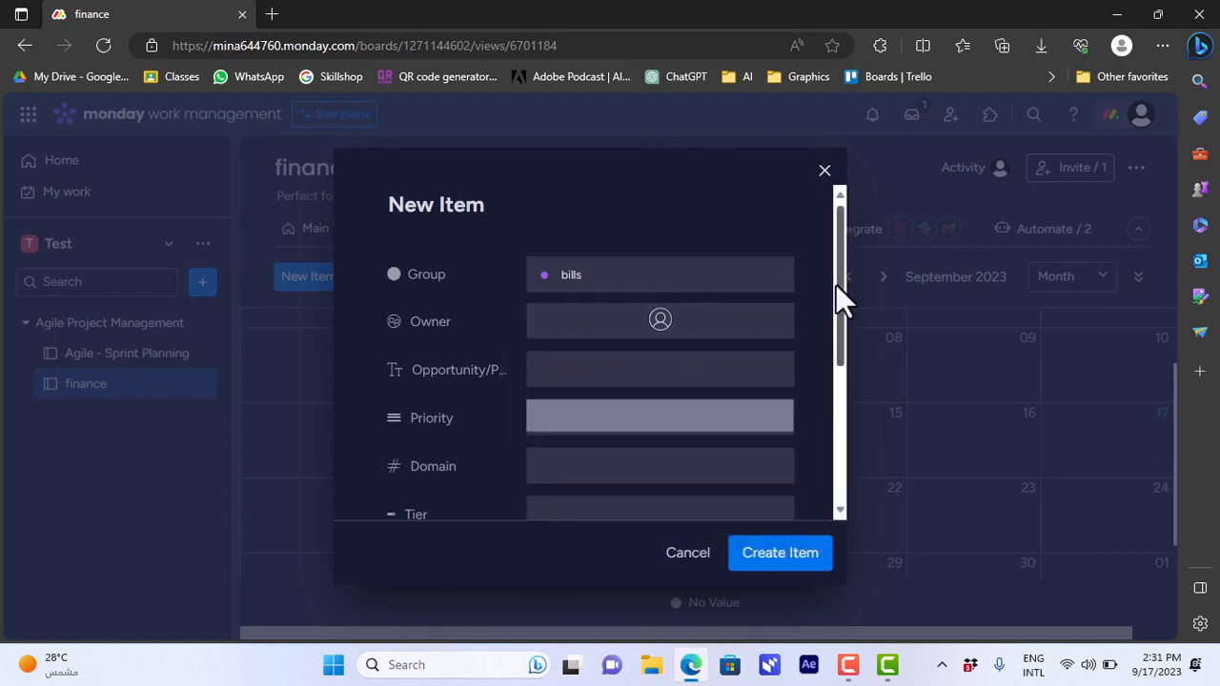
# Set the new item's priority to urgent.
pyautogui.moveTo(836, 284); pyautogui.dragTo(845, 374)
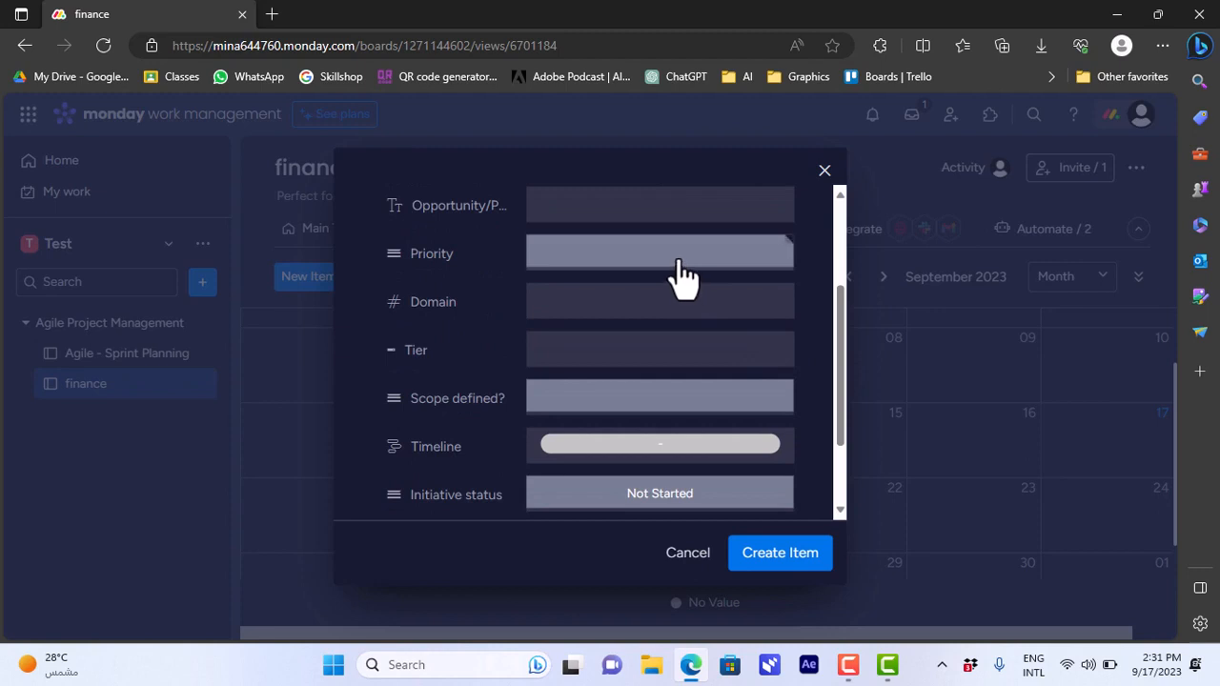
pyautogui.click(683, 274)
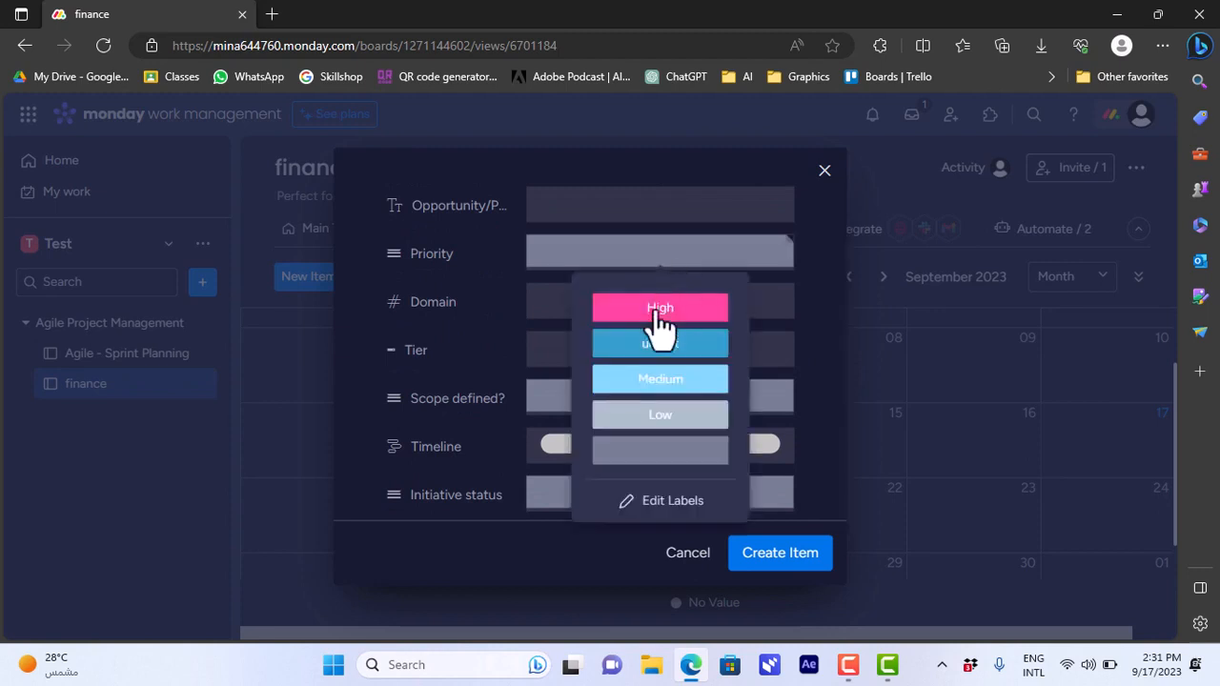
pyautogui.click(667, 353)
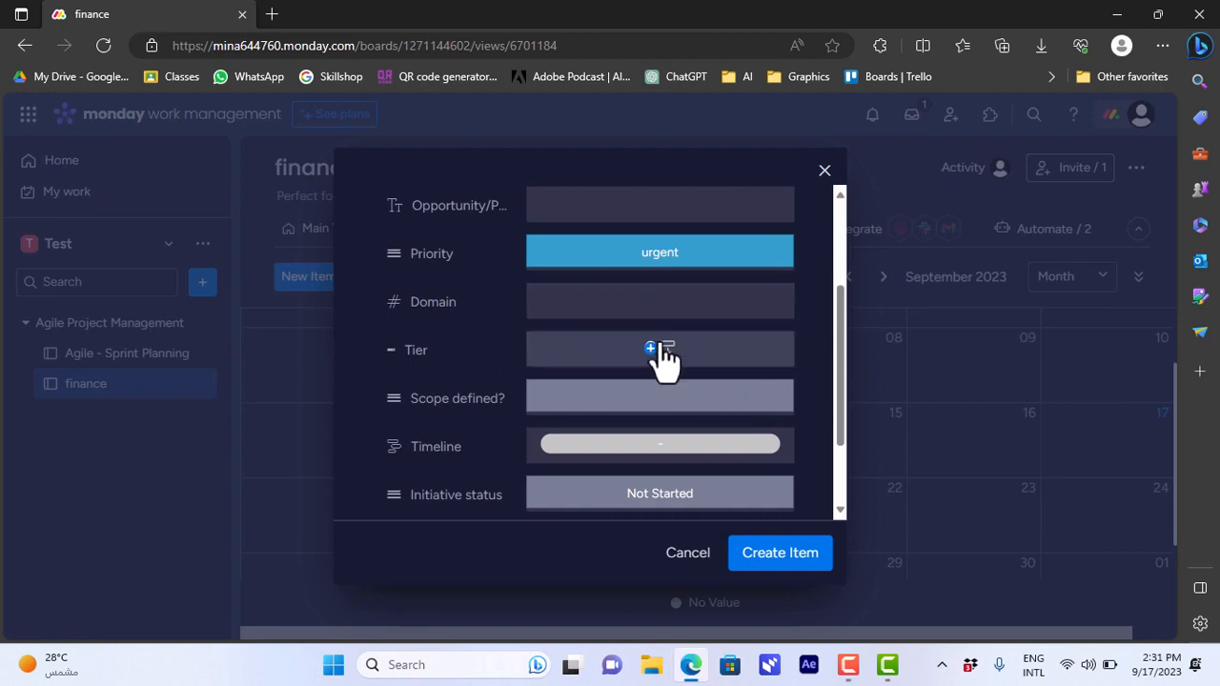
# Set the new item's initiative status to Not Started.
pyautogui.moveTo(833, 356); pyautogui.dragTo(841, 452)
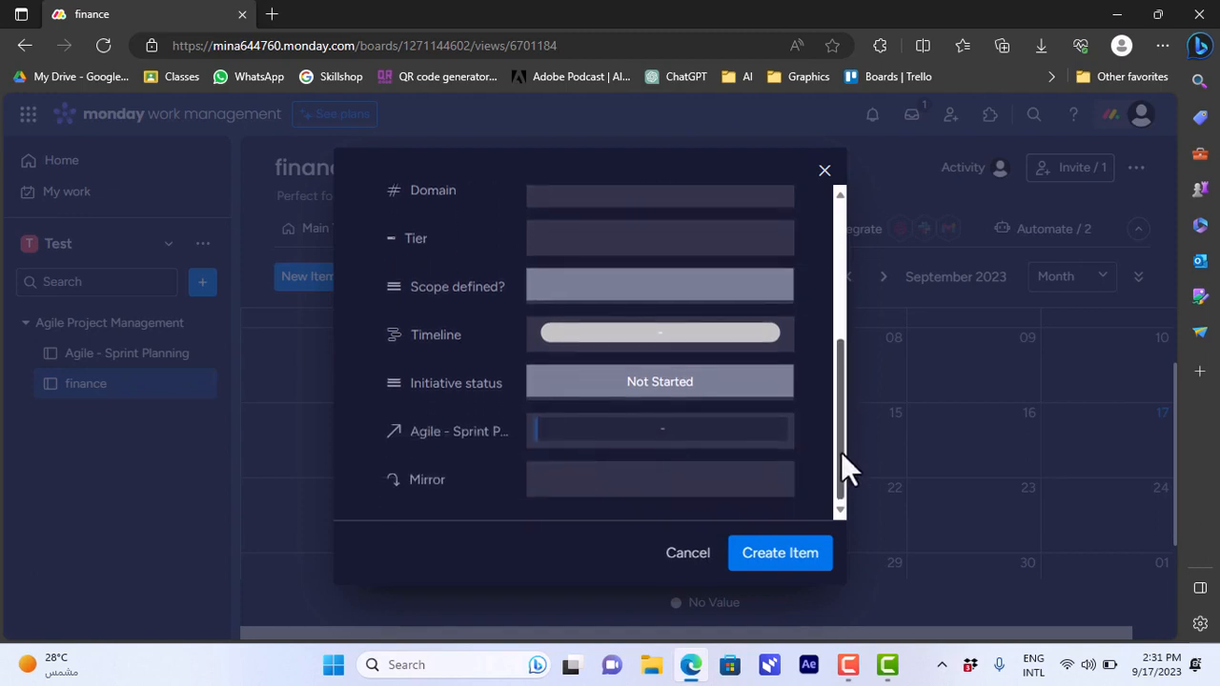
pyautogui.click(684, 406)
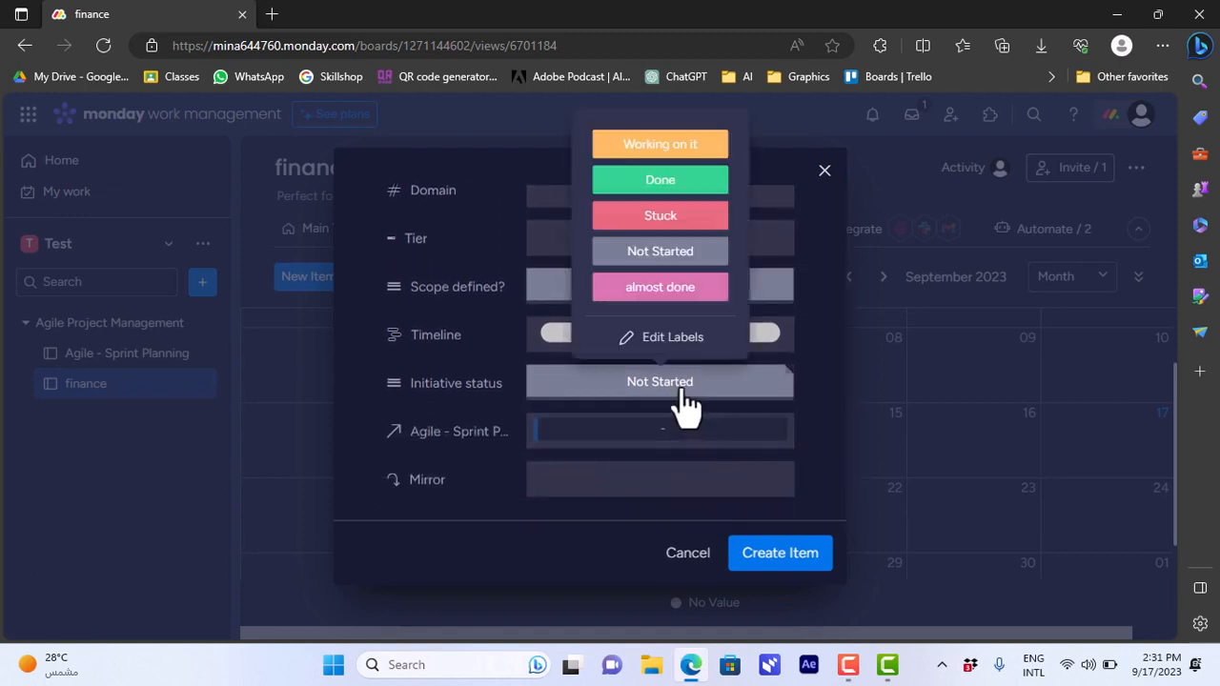
pyautogui.click(662, 257)
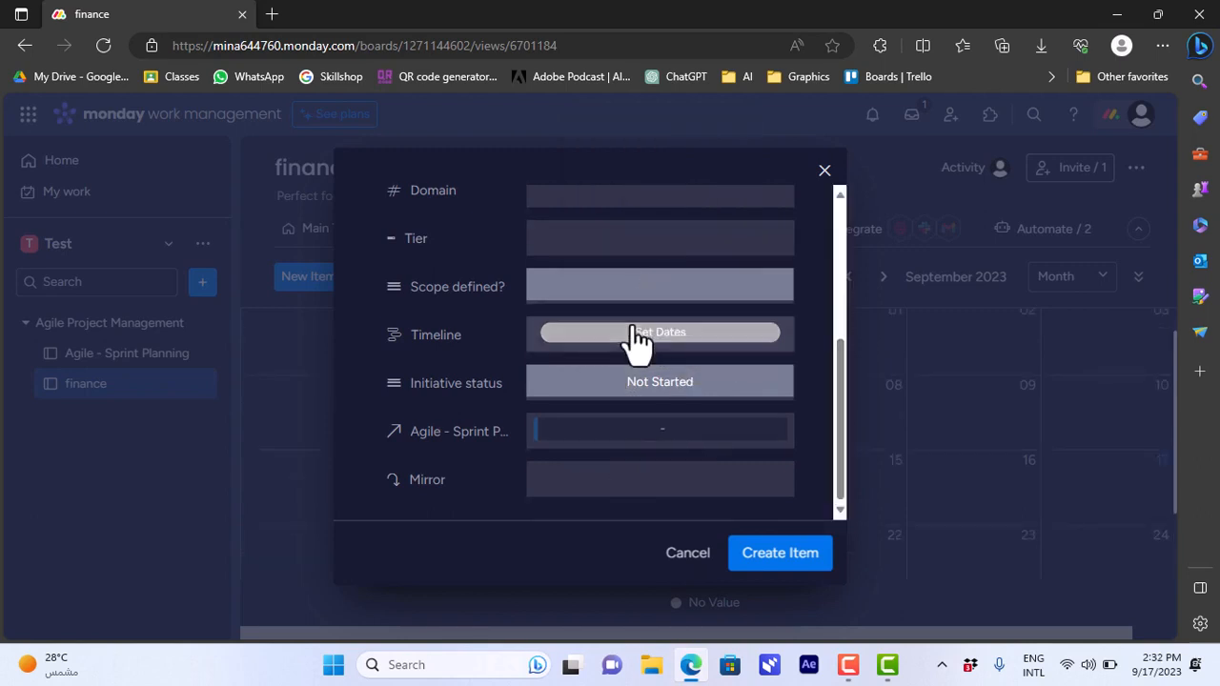
# Set the new item's timeline to September 18 through September 20.
pyautogui.click(635, 335)
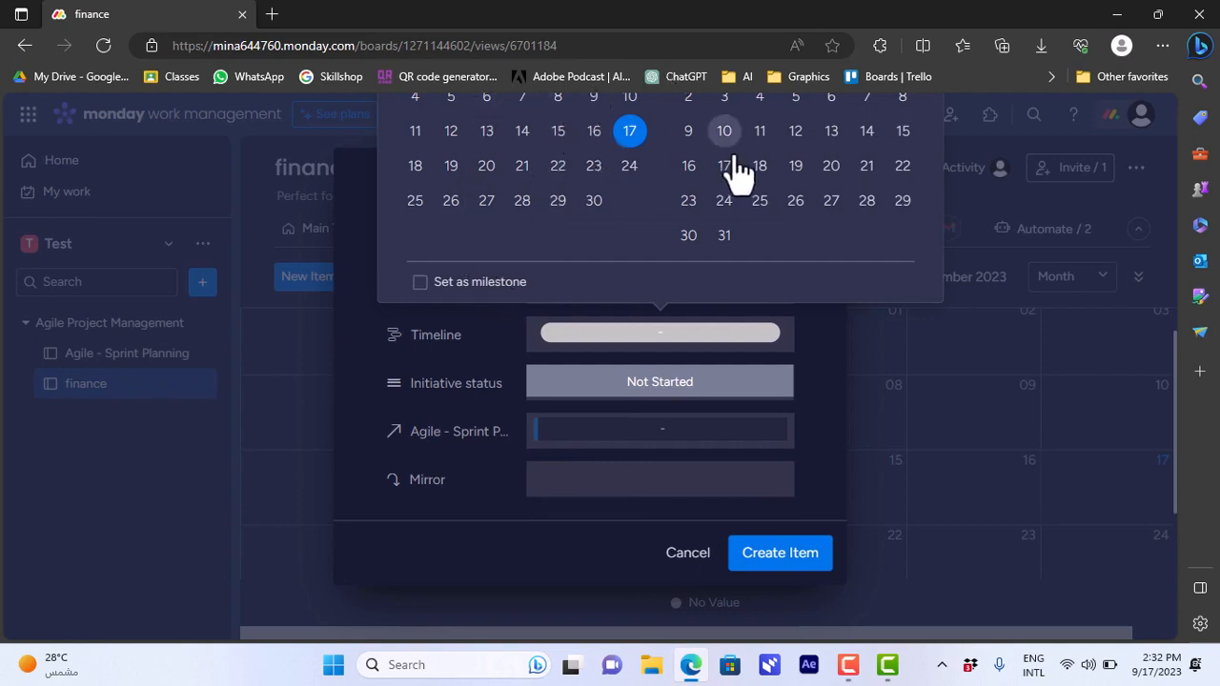
pyautogui.click(415, 168)
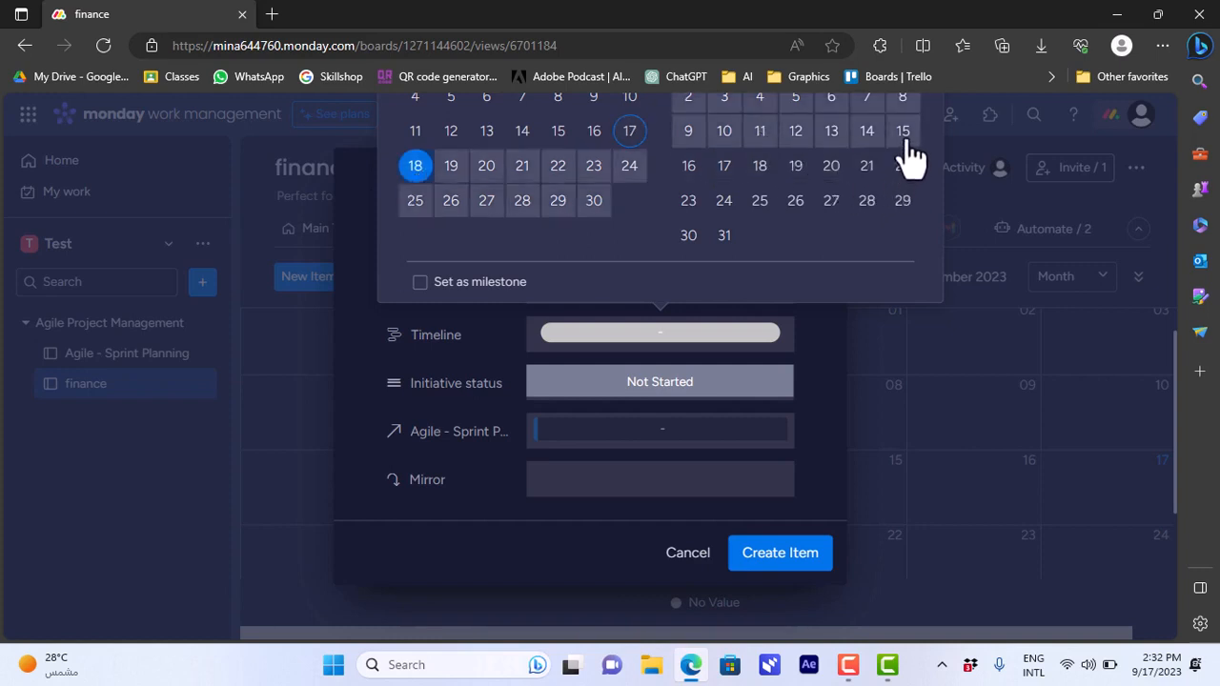
pyautogui.click(487, 168)
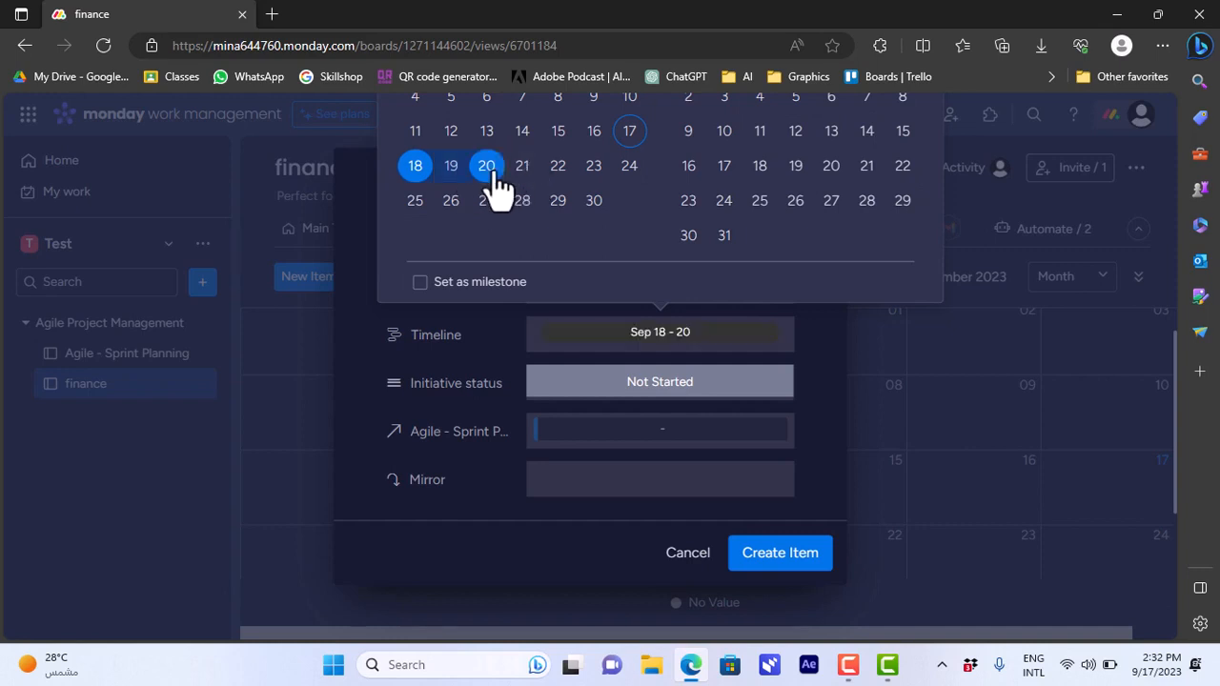
pyautogui.click(804, 433)
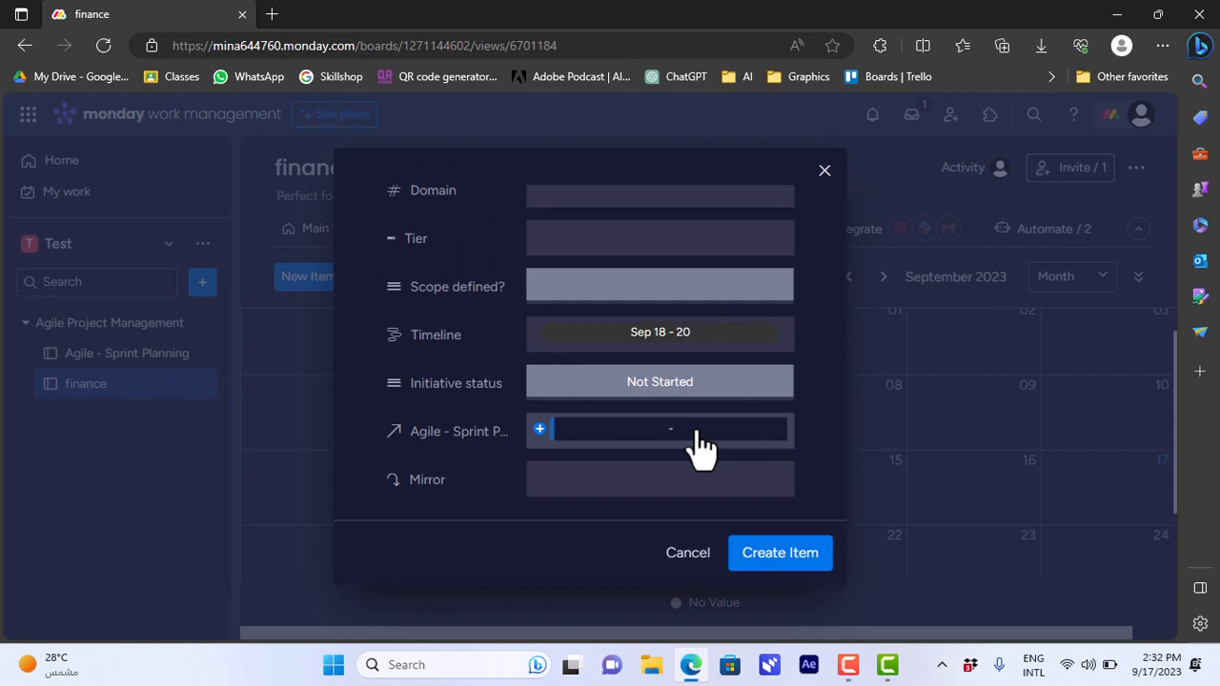
# Name the new item "appointment" and create it.
pyautogui.moveTo(835, 445); pyautogui.dragTo(847, 263)
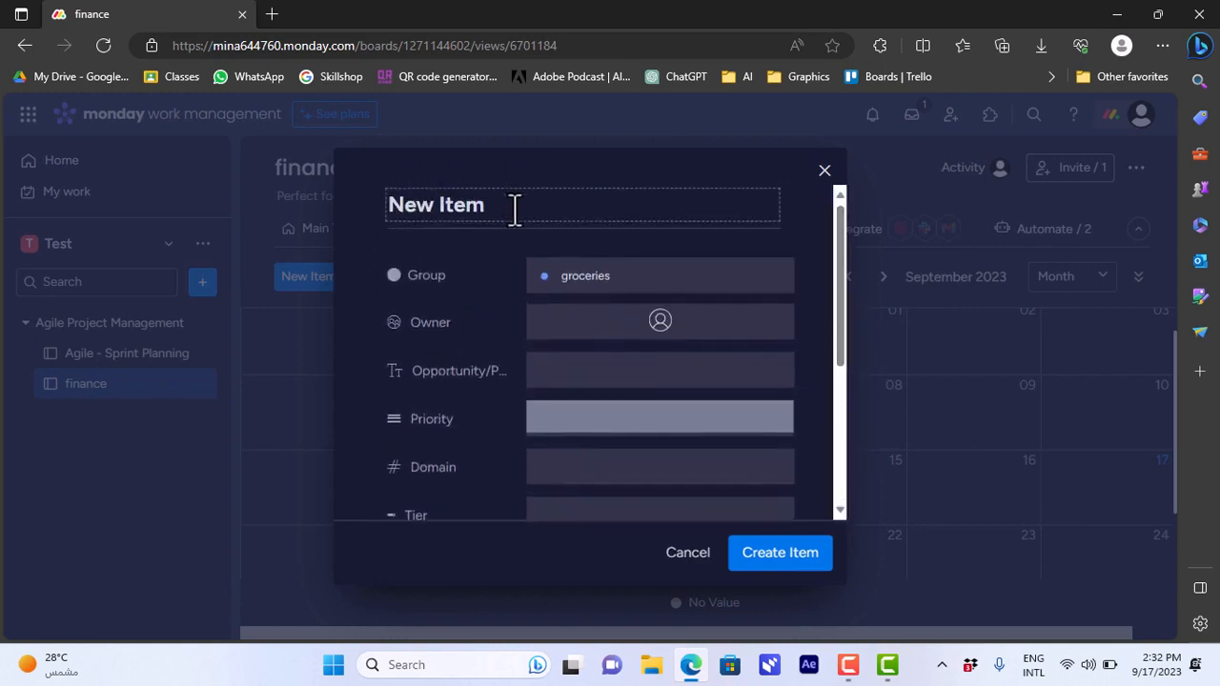
pyautogui.moveTo(515, 208); pyautogui.dragTo(385, 210)
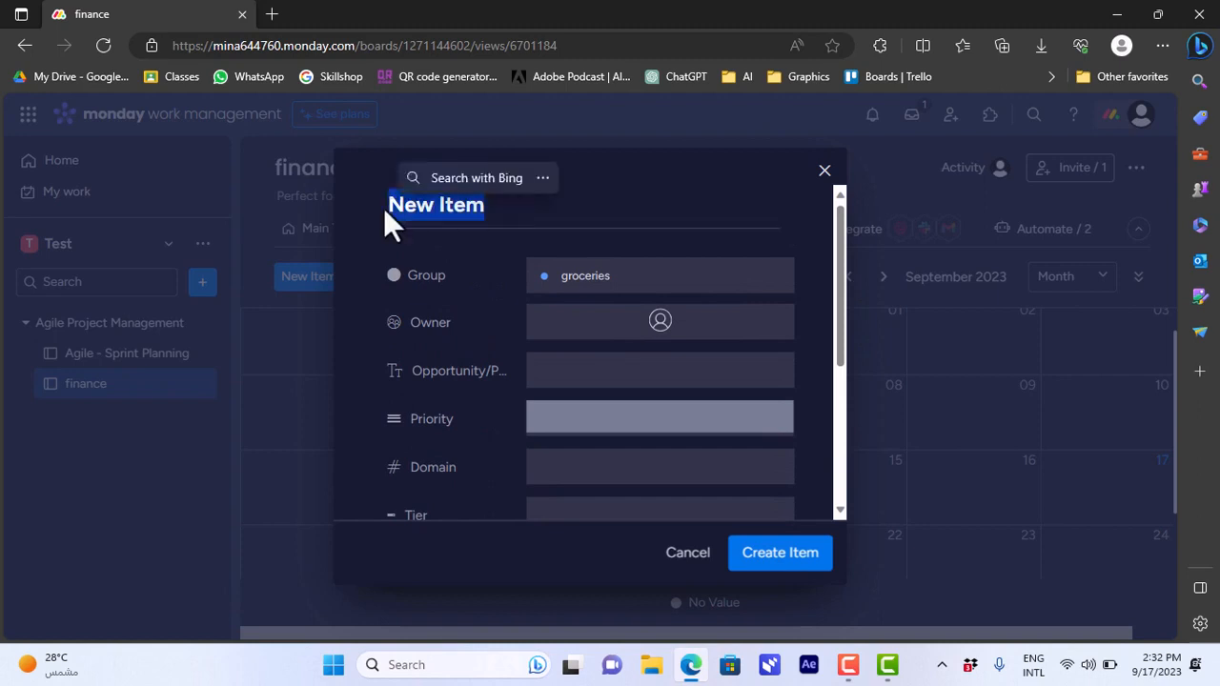
pyautogui.click(422, 206)
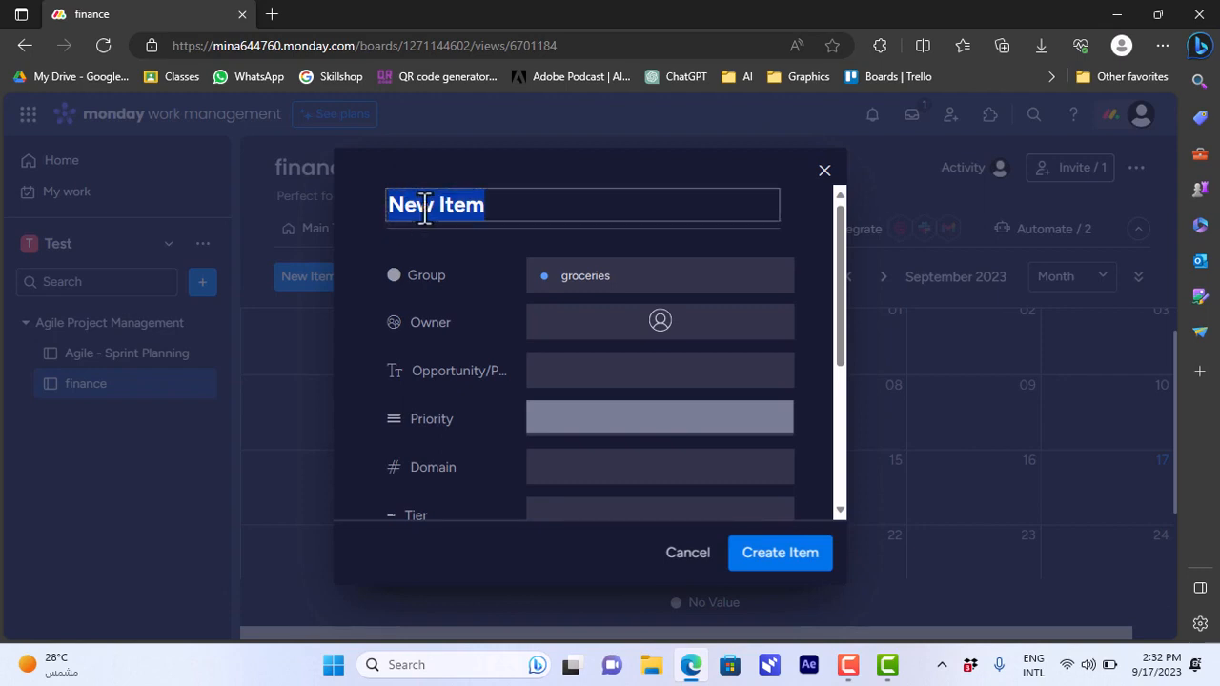
pyautogui.write('appointment')
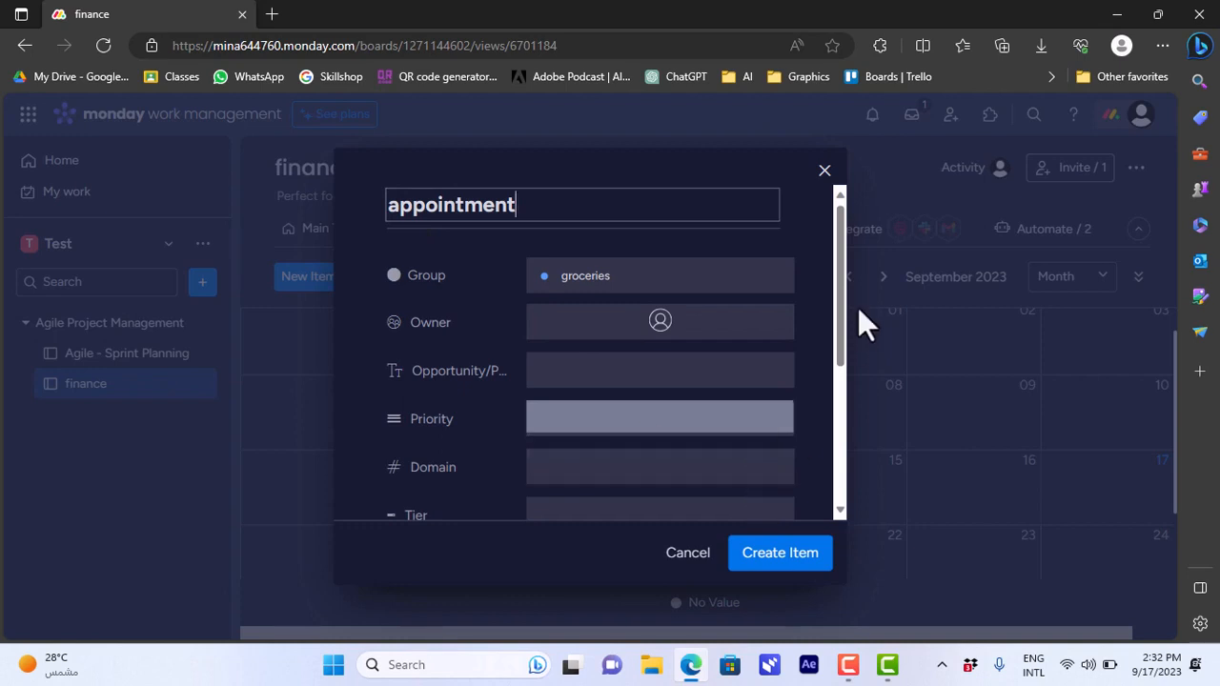
pyautogui.moveTo(842, 307); pyautogui.dragTo(855, 328)
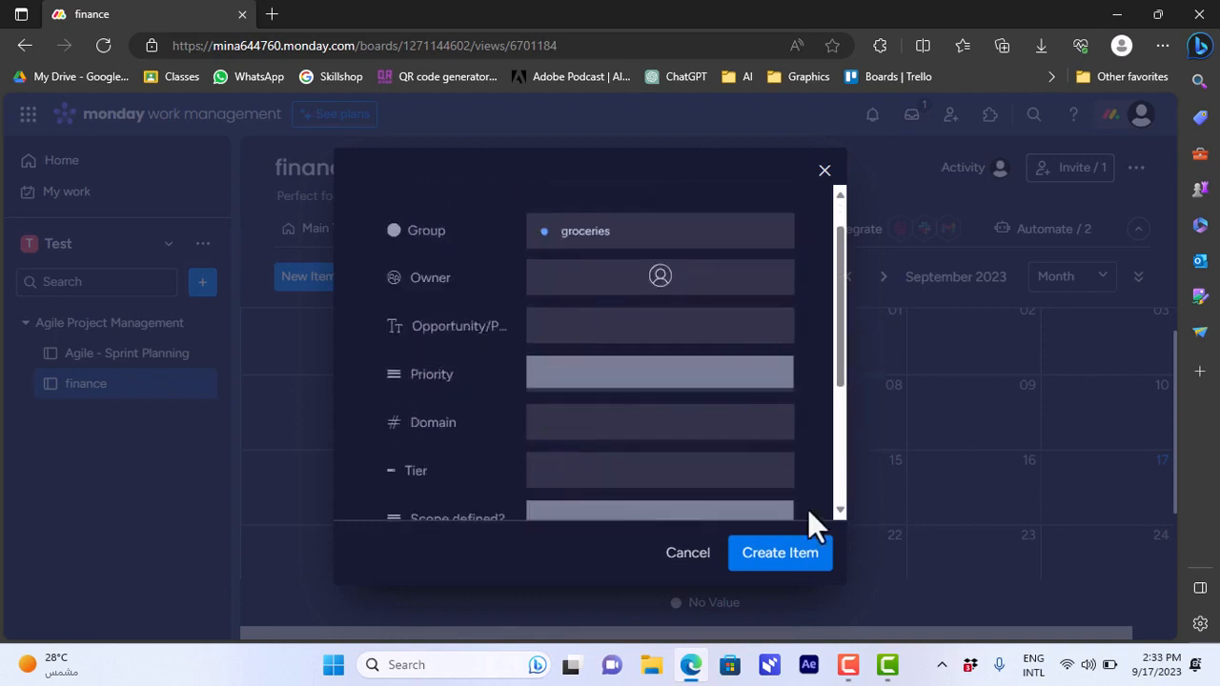
pyautogui.click(791, 570)
# Look up the appointment item in the board's main table, and on the September 2023 calendar.
pyautogui.moveTo(776, 633); pyautogui.dragTo(605, 670)
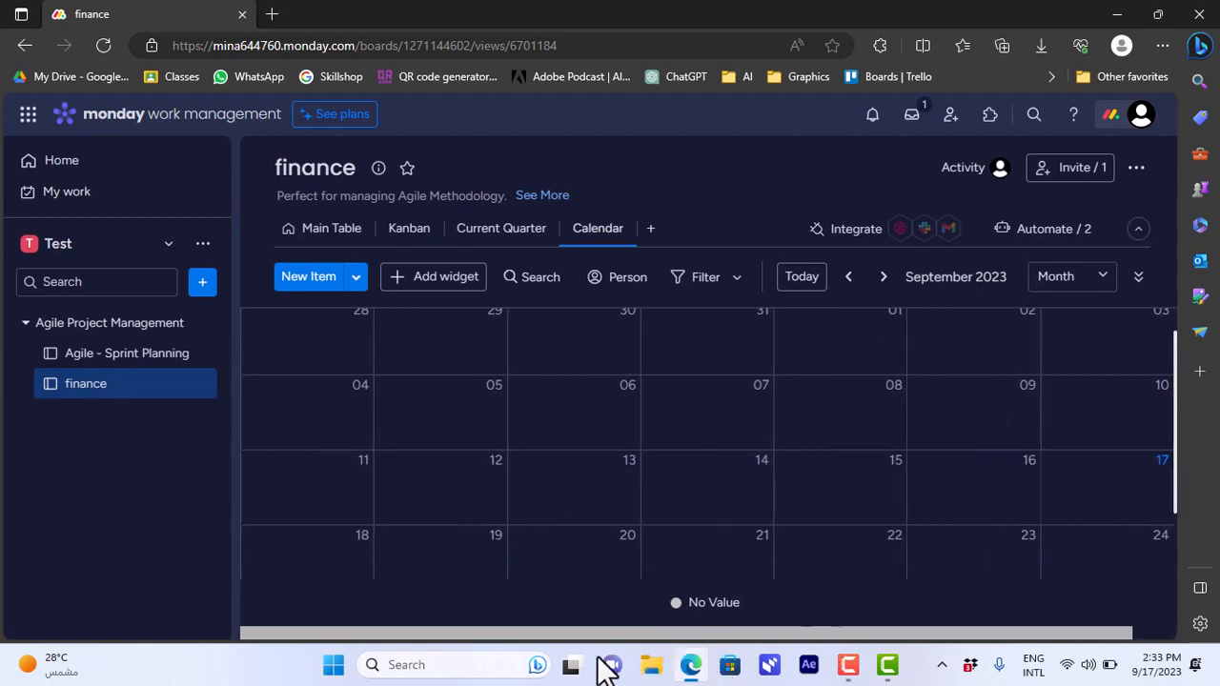
pyautogui.click(346, 240)
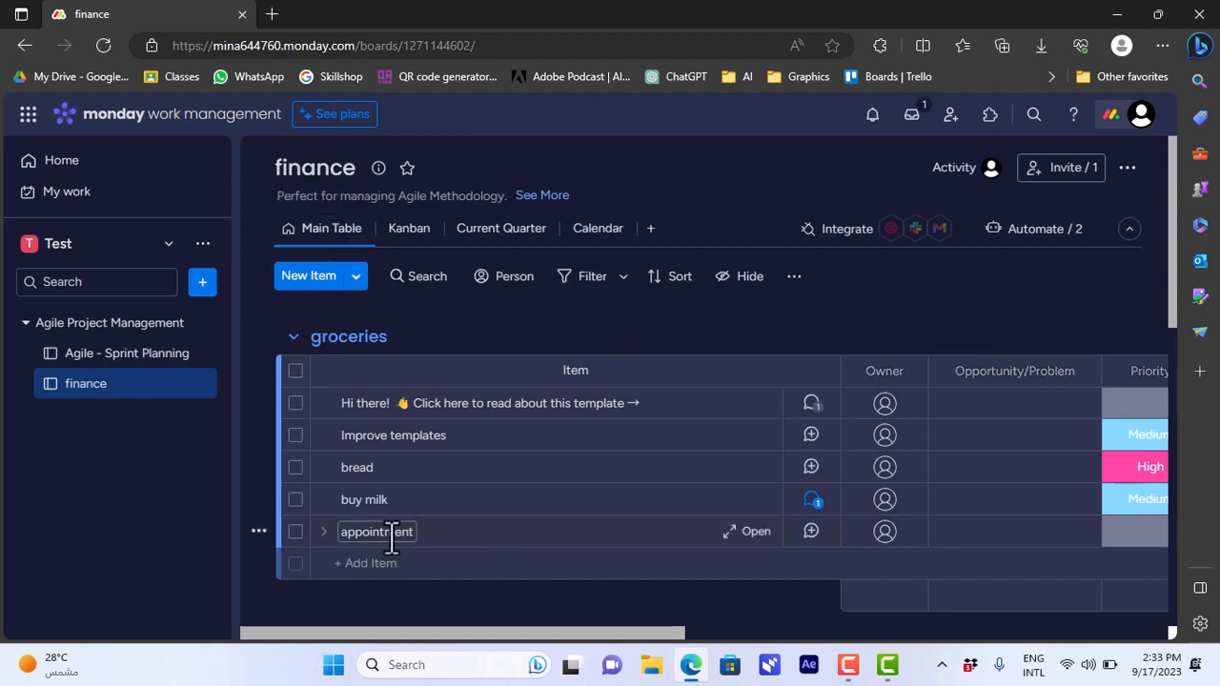
pyautogui.moveTo(525, 635); pyautogui.dragTo(605, 649)
pyautogui.click(597, 239)
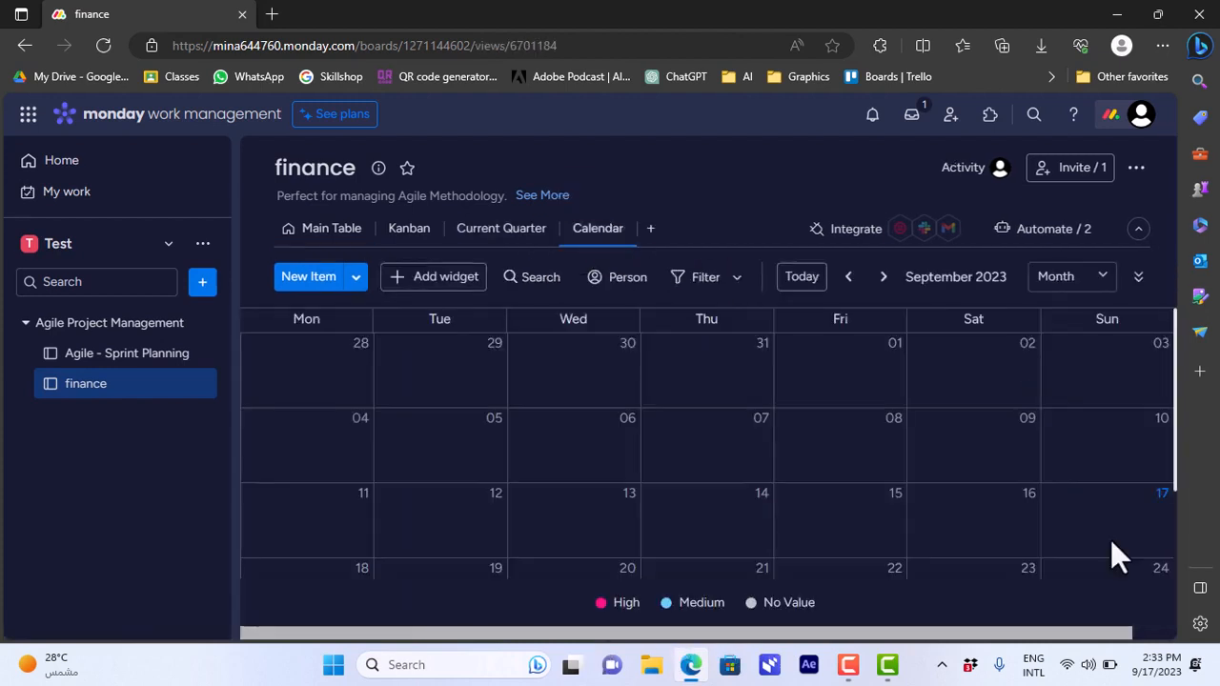
pyautogui.scroll(-2, 1110, 540)
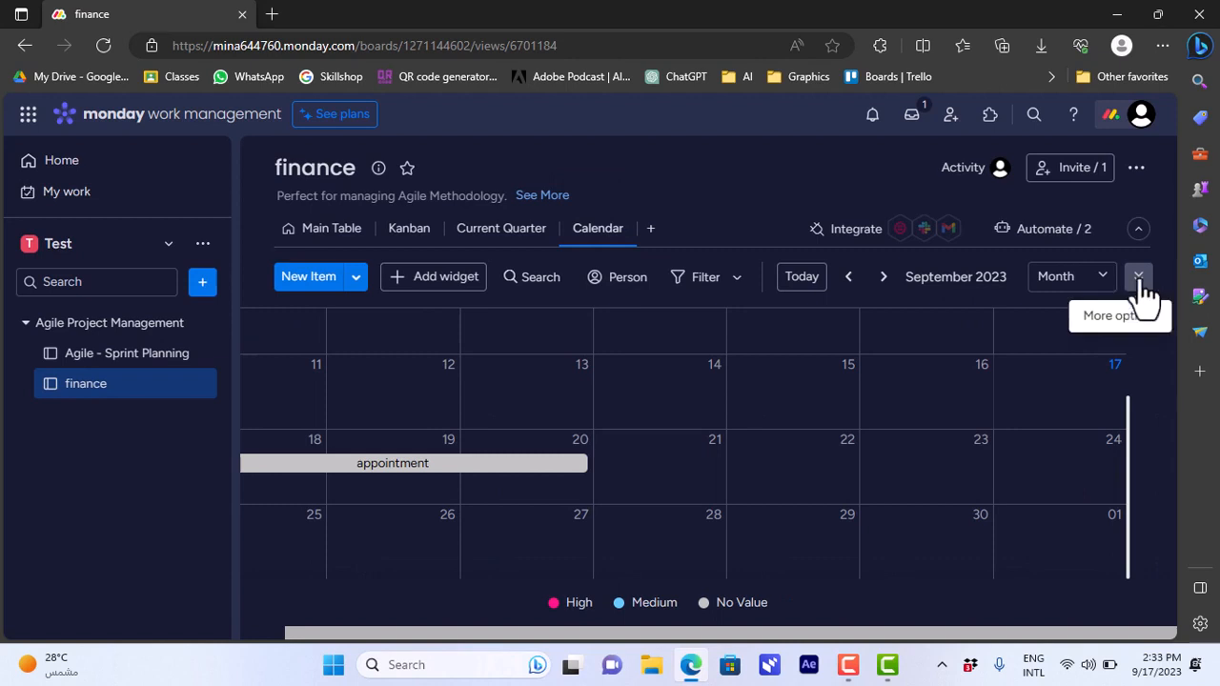
# Undock the calendar as a widget narrowed to about two thirds of its width, and collapse the board header.
pyautogui.click(1139, 281)
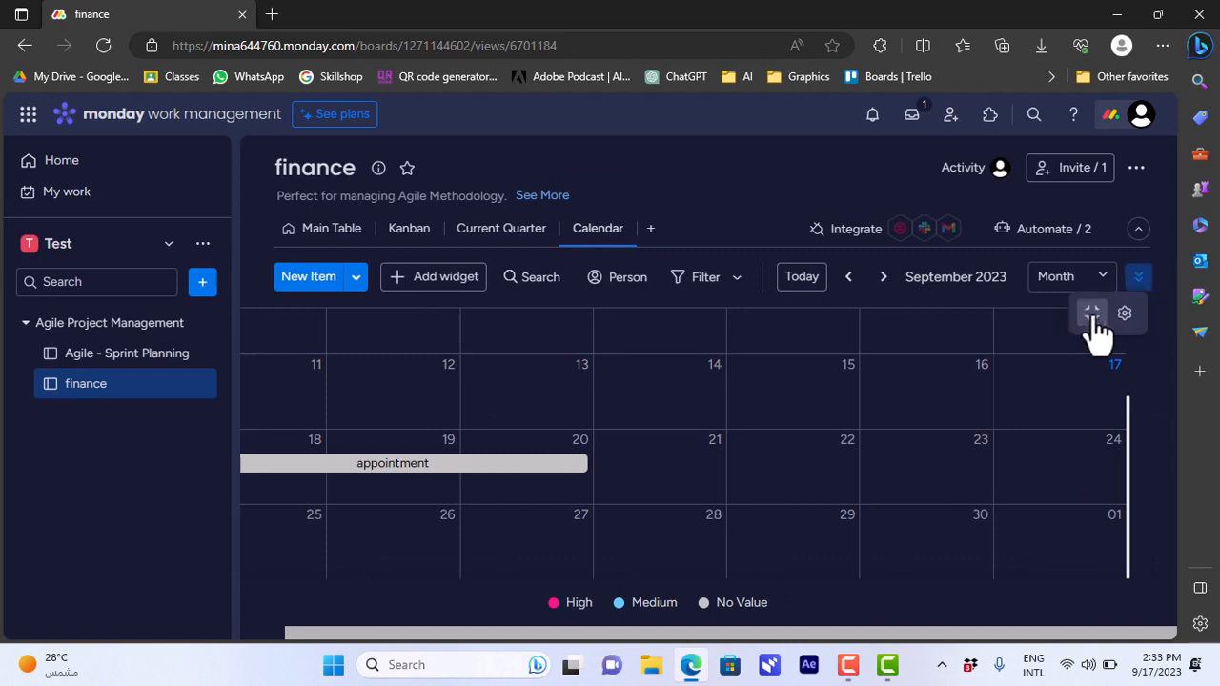
pyautogui.click(1094, 316)
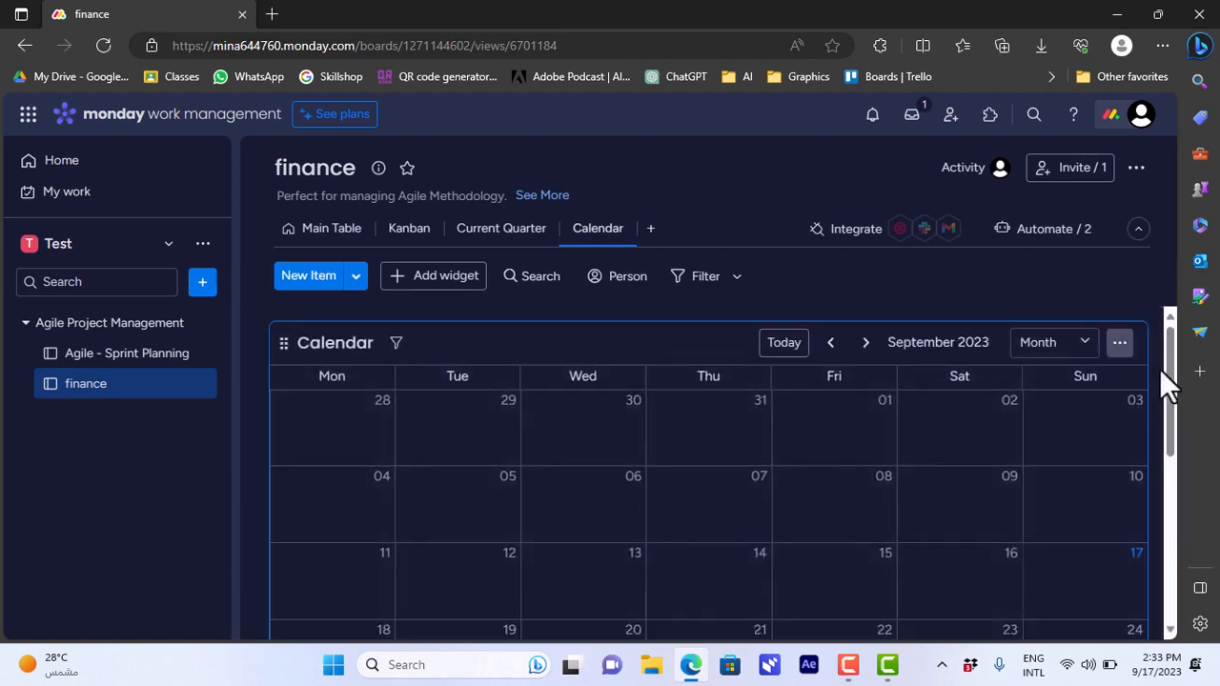
pyautogui.moveTo(1170, 375); pyautogui.dragTo(809, 570)
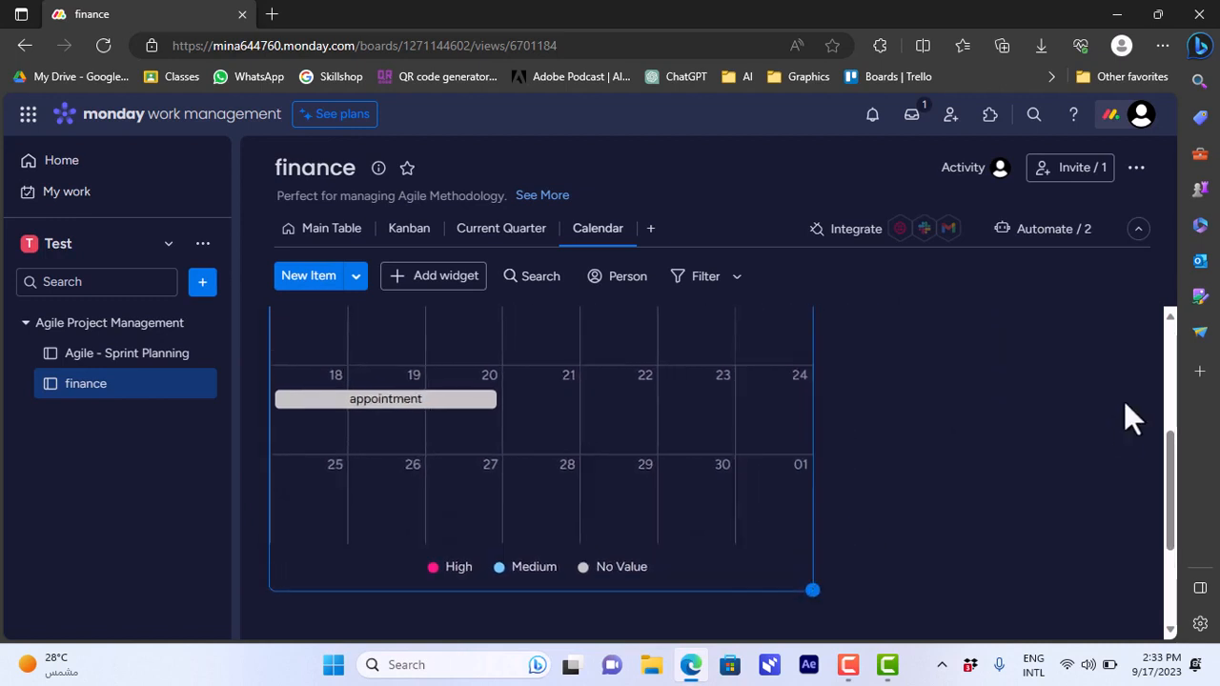
pyautogui.click(1138, 231)
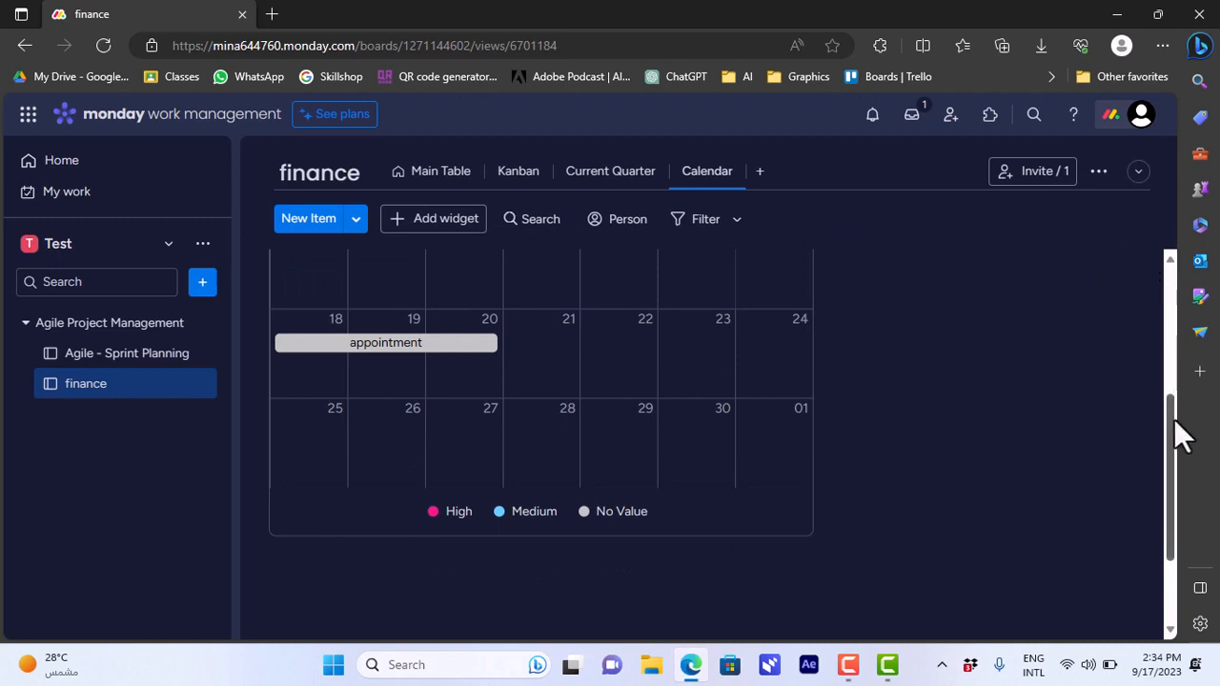
pyautogui.moveTo(1173, 418); pyautogui.dragTo(1185, 271)
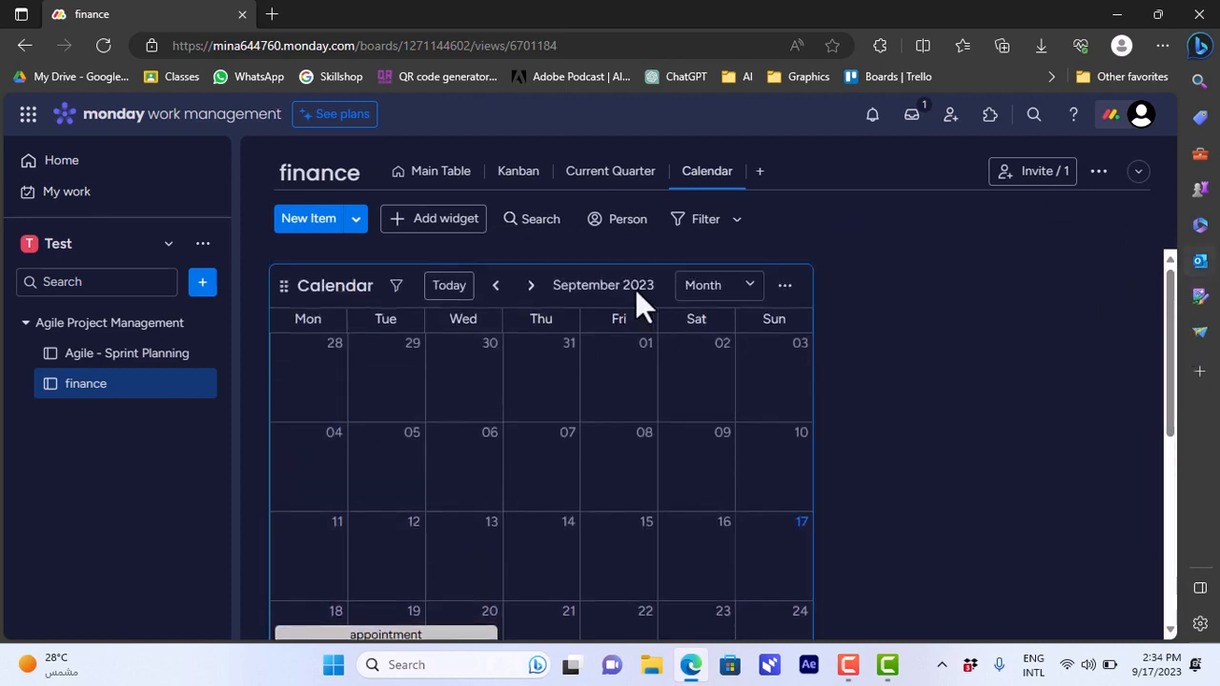
# Review the calendar widget's group choices and additional settings, and exit the full-screen settings view.
pyautogui.click(784, 286)
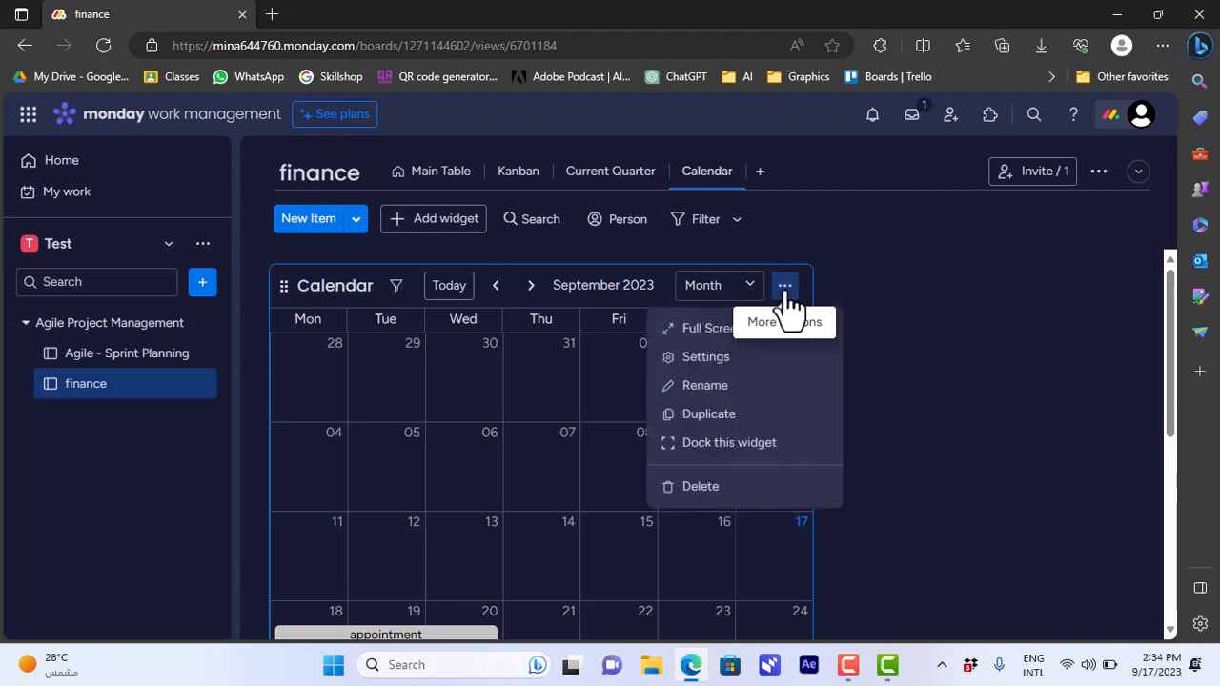
pyautogui.click(710, 366)
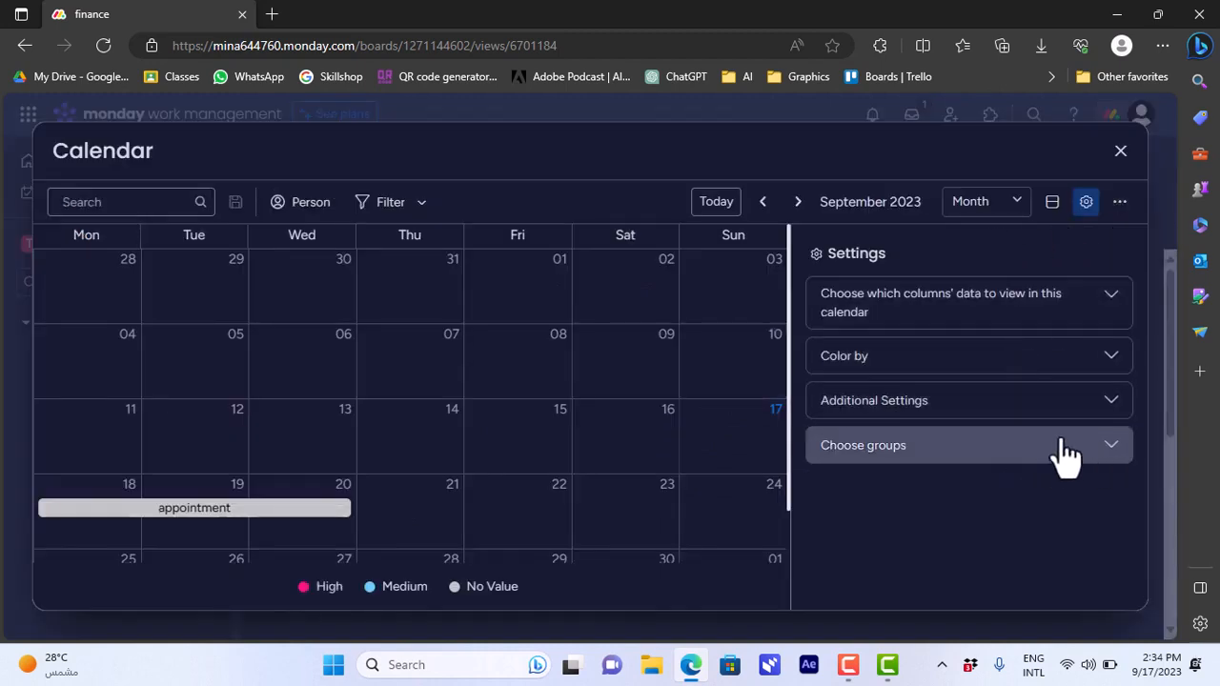
pyautogui.click(1105, 456)
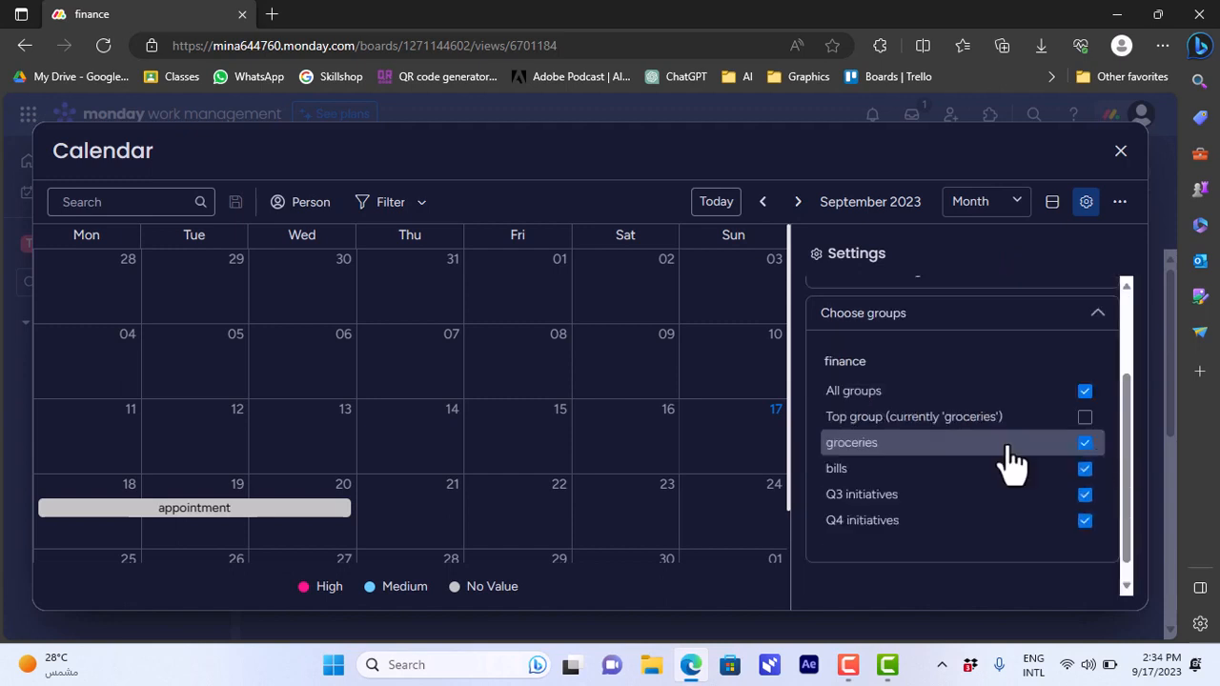
pyautogui.click(1085, 417)
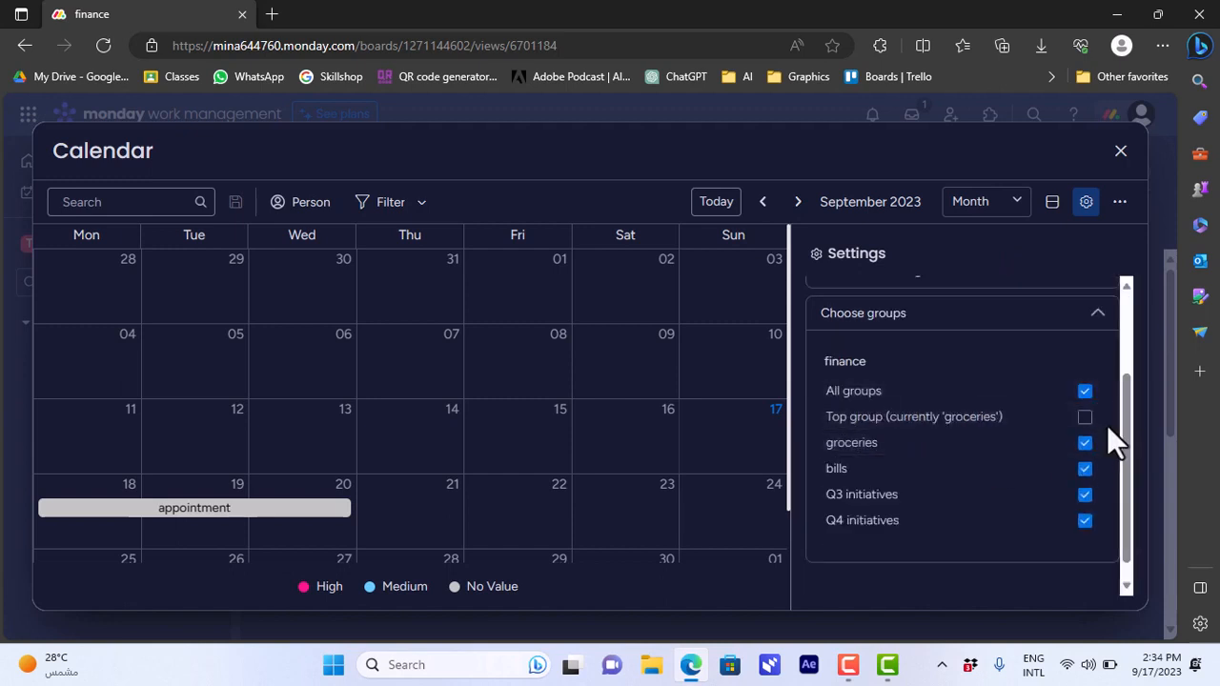
pyautogui.moveTo(1126, 418); pyautogui.dragTo(1126, 340)
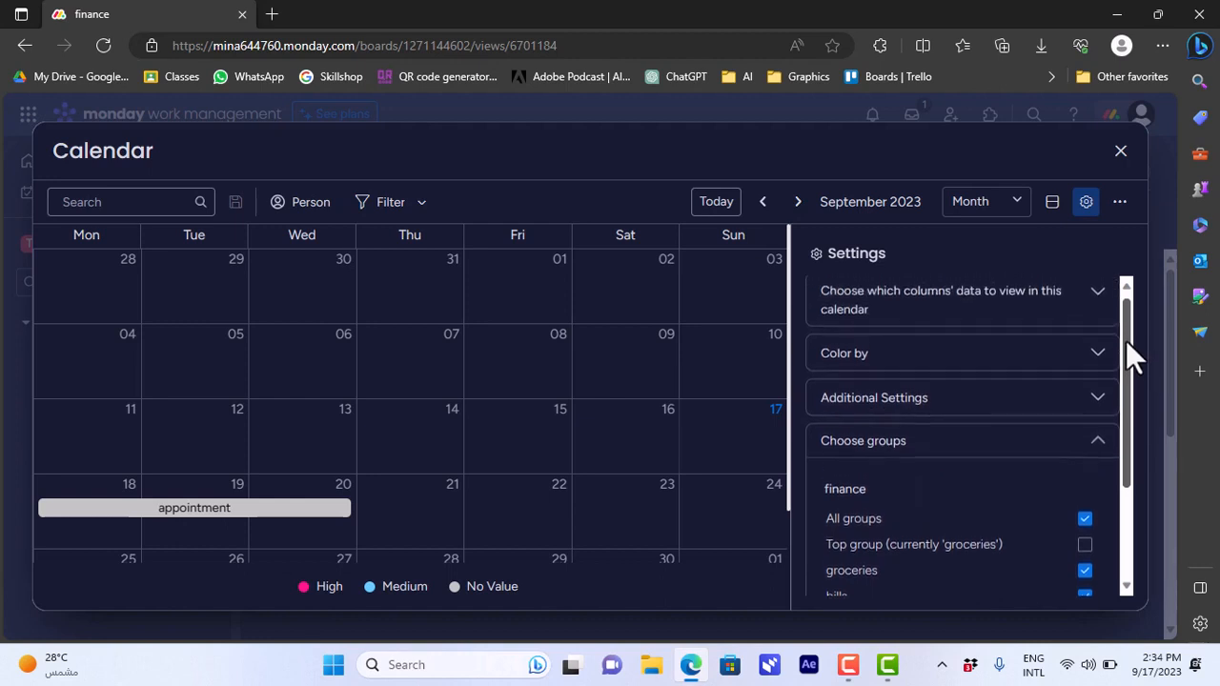
pyautogui.click(1082, 405)
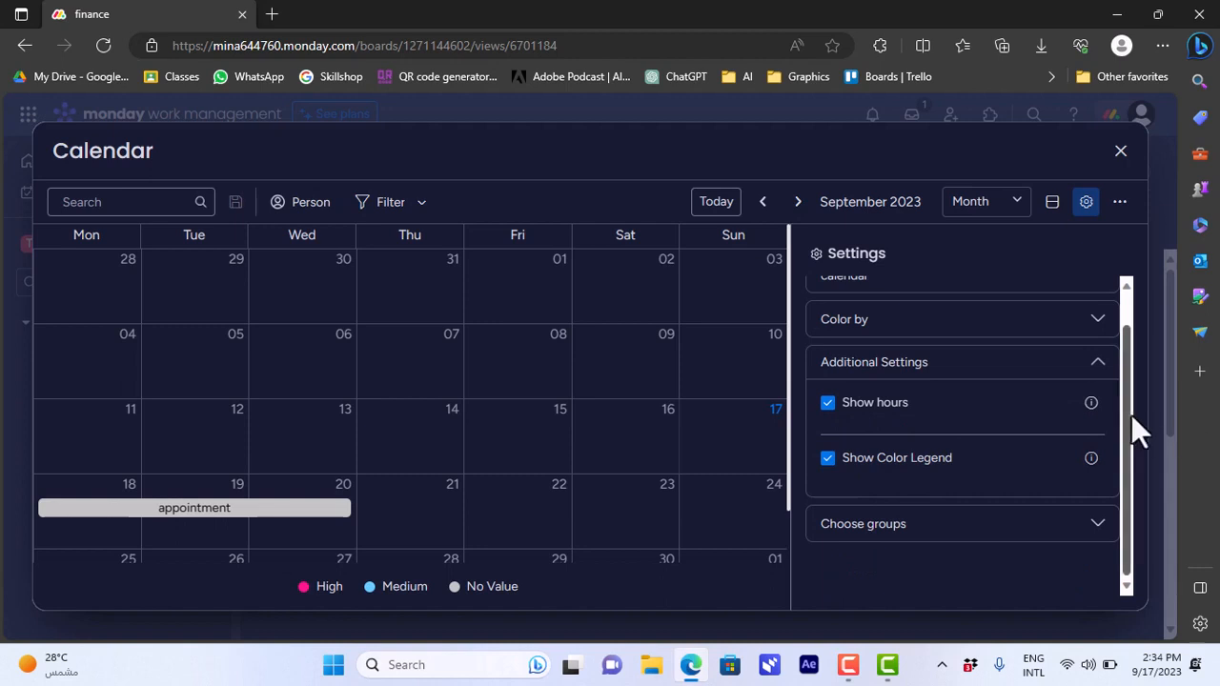
pyautogui.moveTo(1131, 415); pyautogui.dragTo(1125, 338)
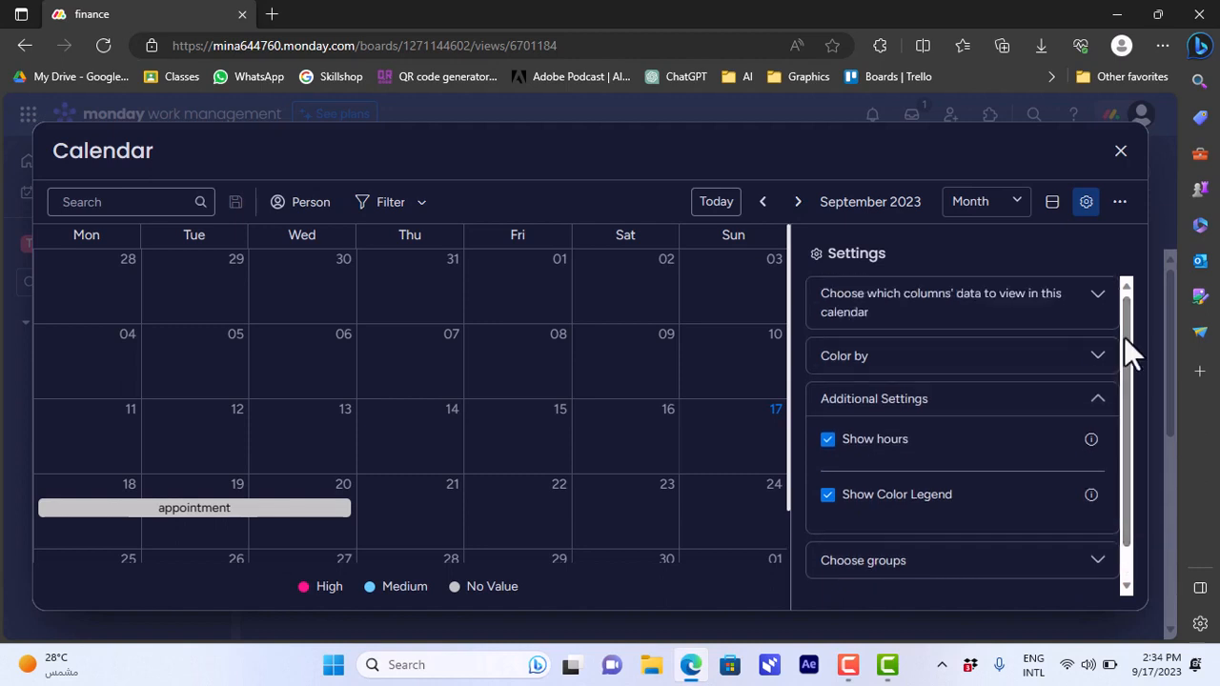
pyautogui.click(1121, 153)
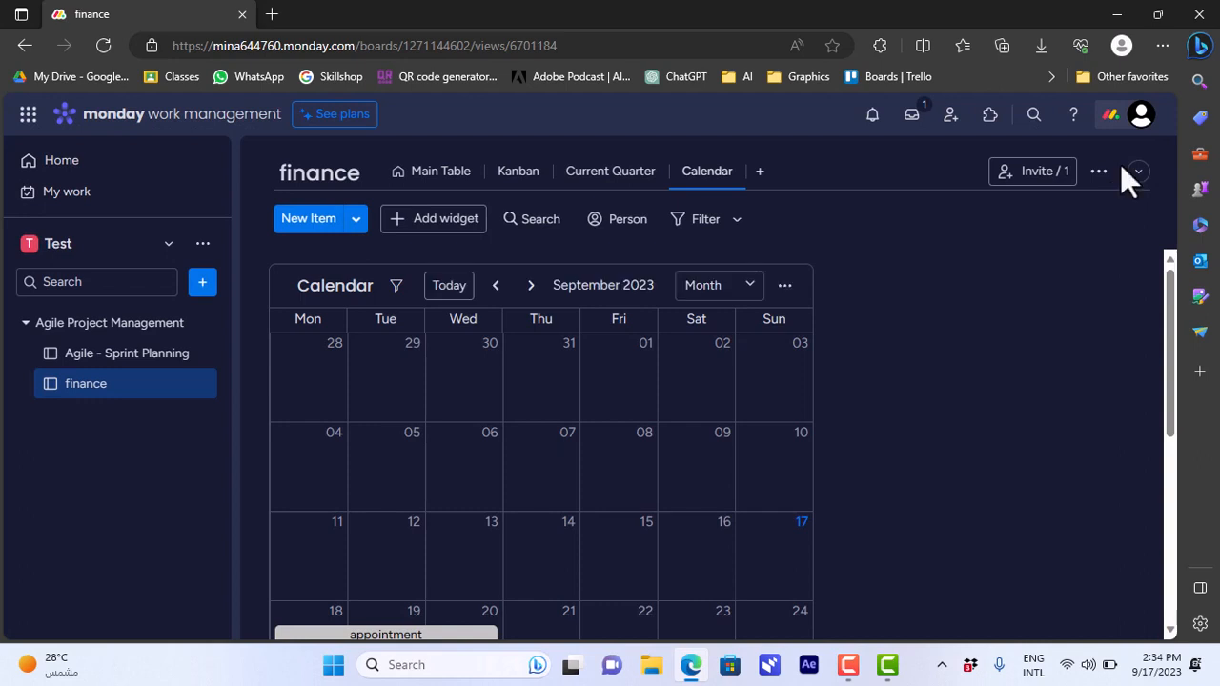
# Duplicate the calendar widget and view the copy below the original.
pyautogui.click(785, 289)
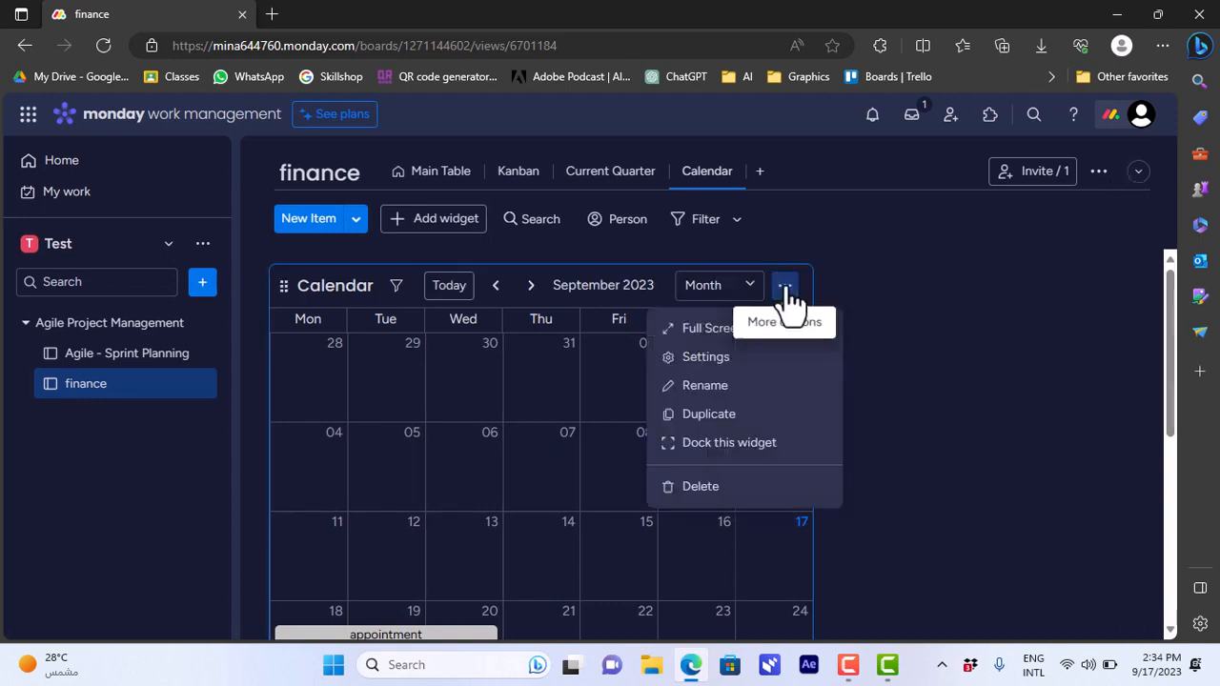
pyautogui.click(729, 419)
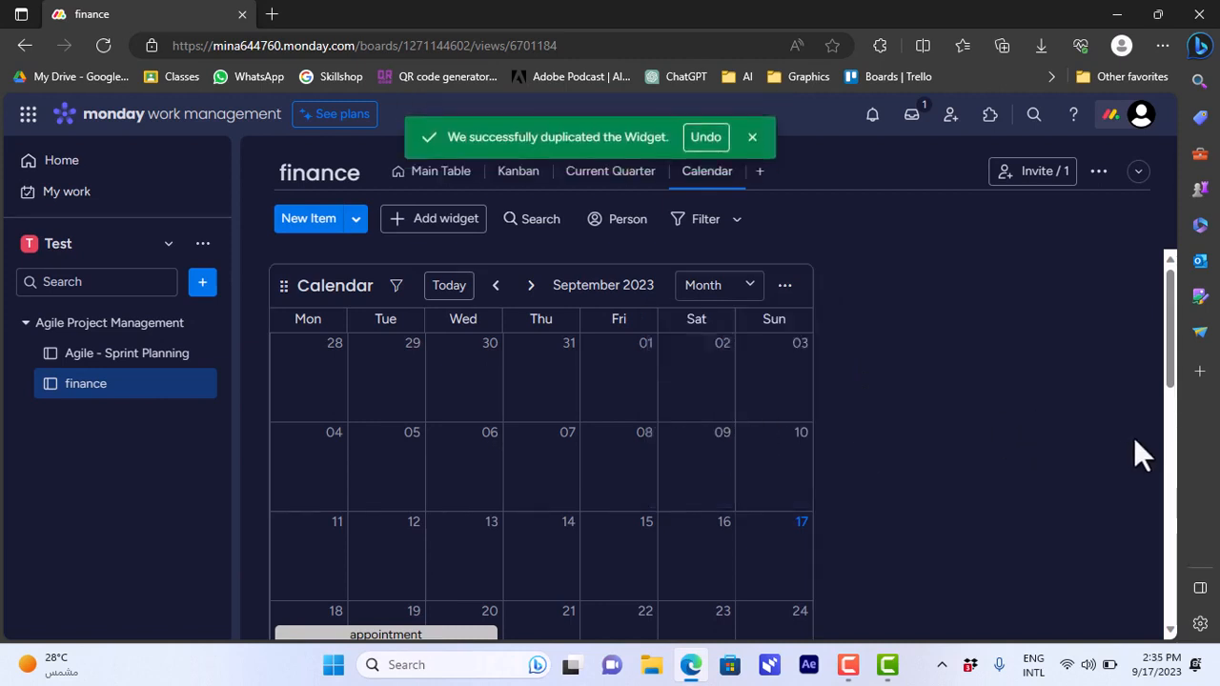
pyautogui.scroll(-5, 1144, 410)
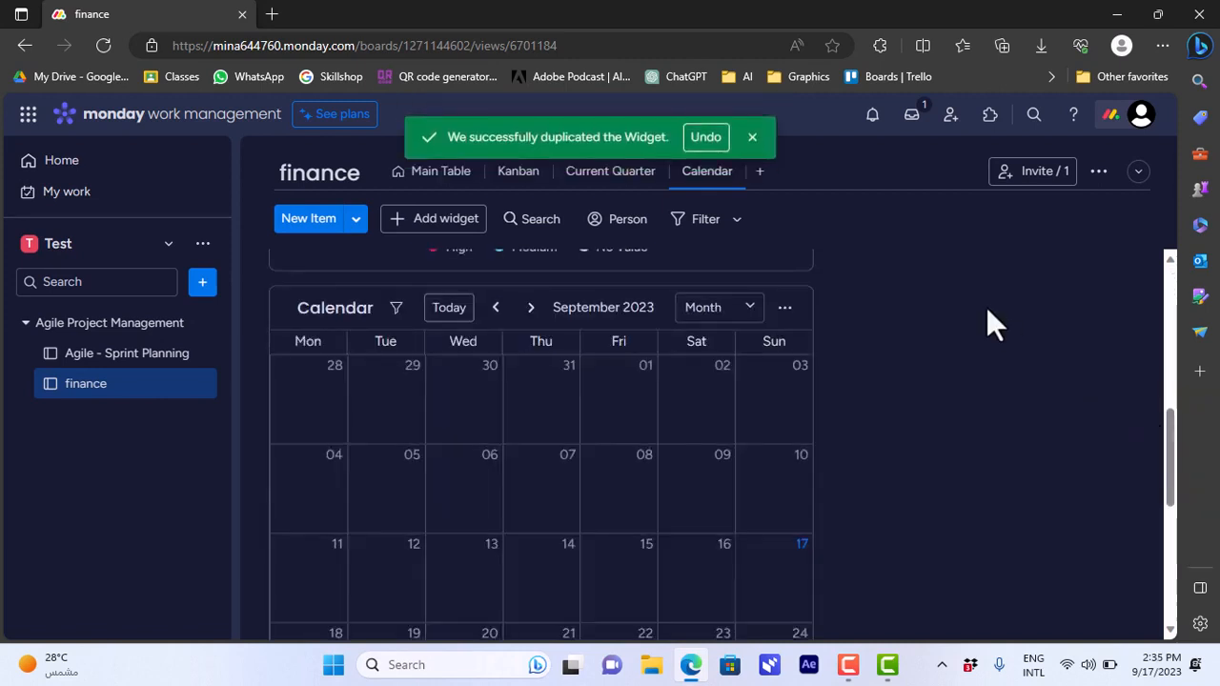
pyautogui.moveTo(1173, 419); pyautogui.dragTo(1169, 278)
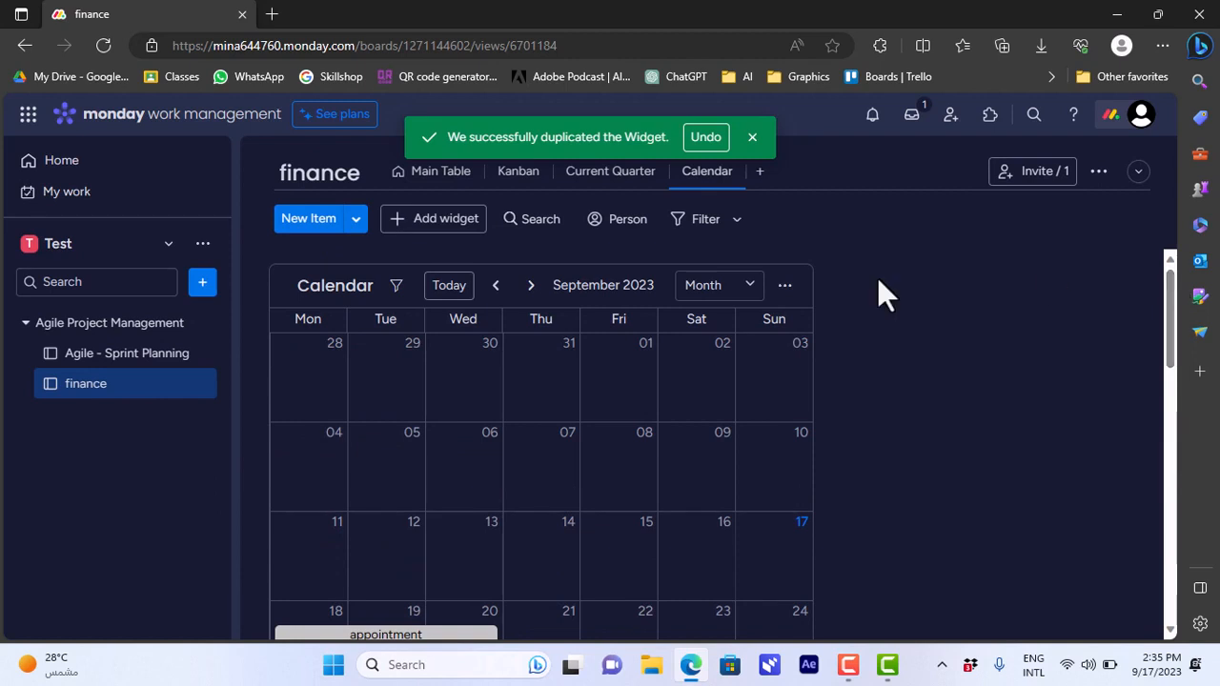
# Limit the original calendar widget to the bills group in its group settings, and exit the full-screen settings view.
pyautogui.click(784, 286)
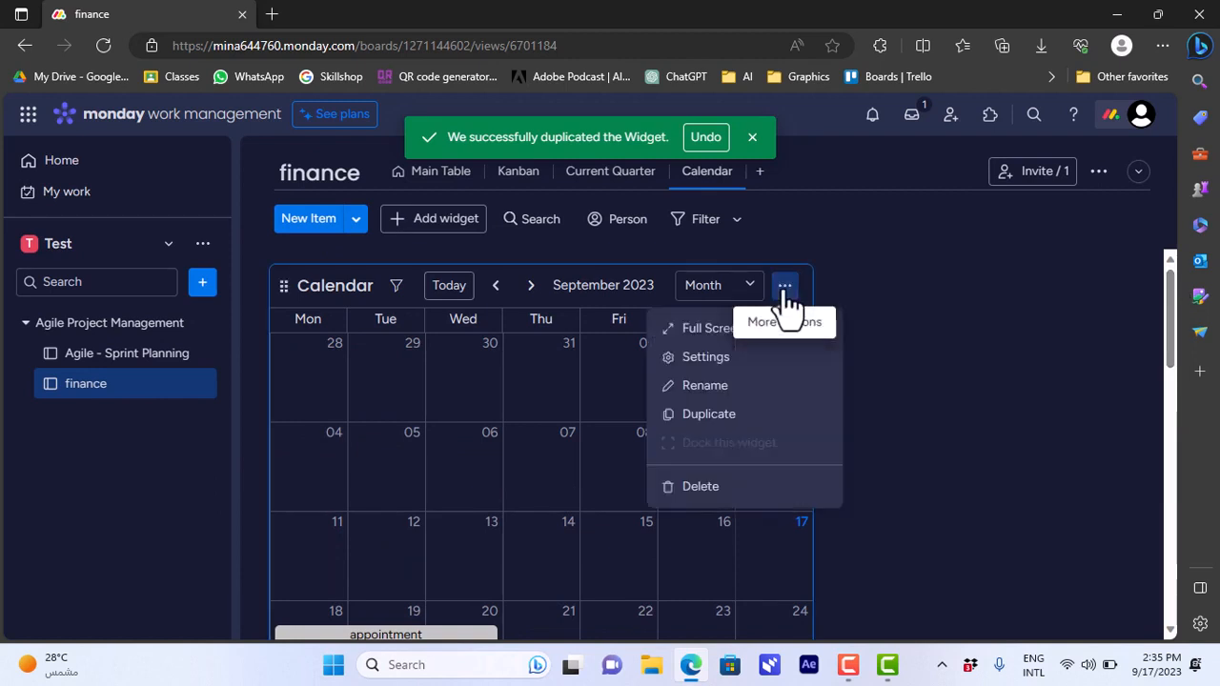
pyautogui.click(710, 359)
pyautogui.scroll(-1, 1113, 349)
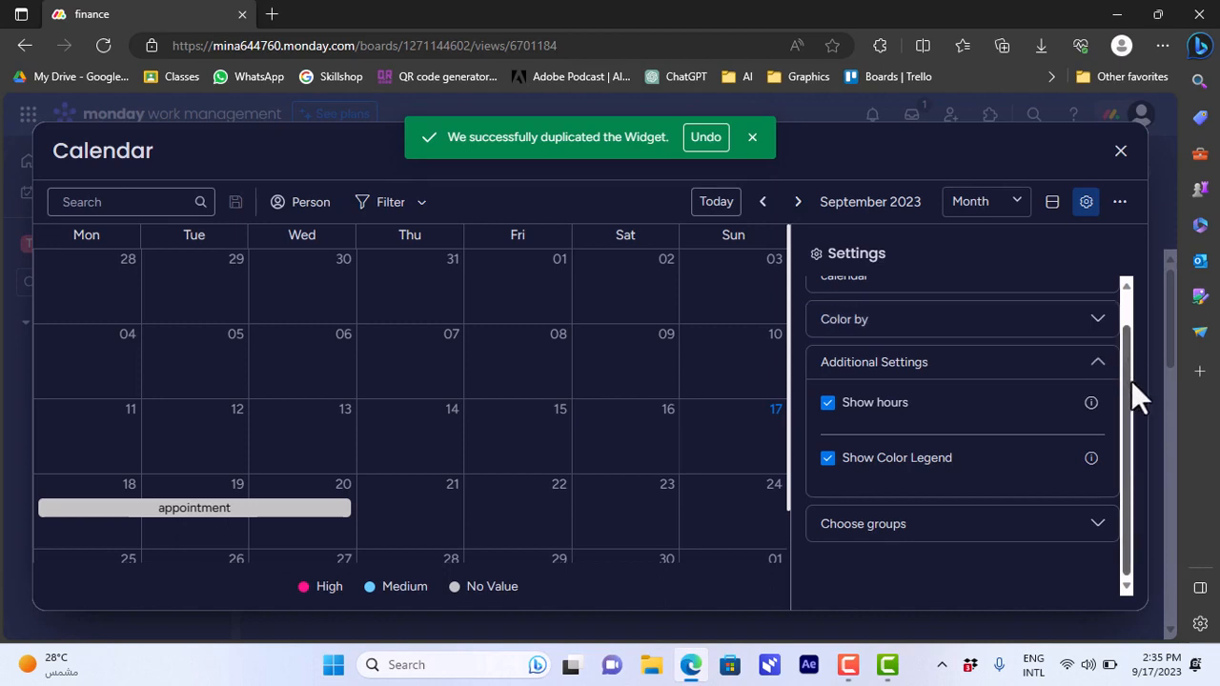
pyautogui.click(1093, 538)
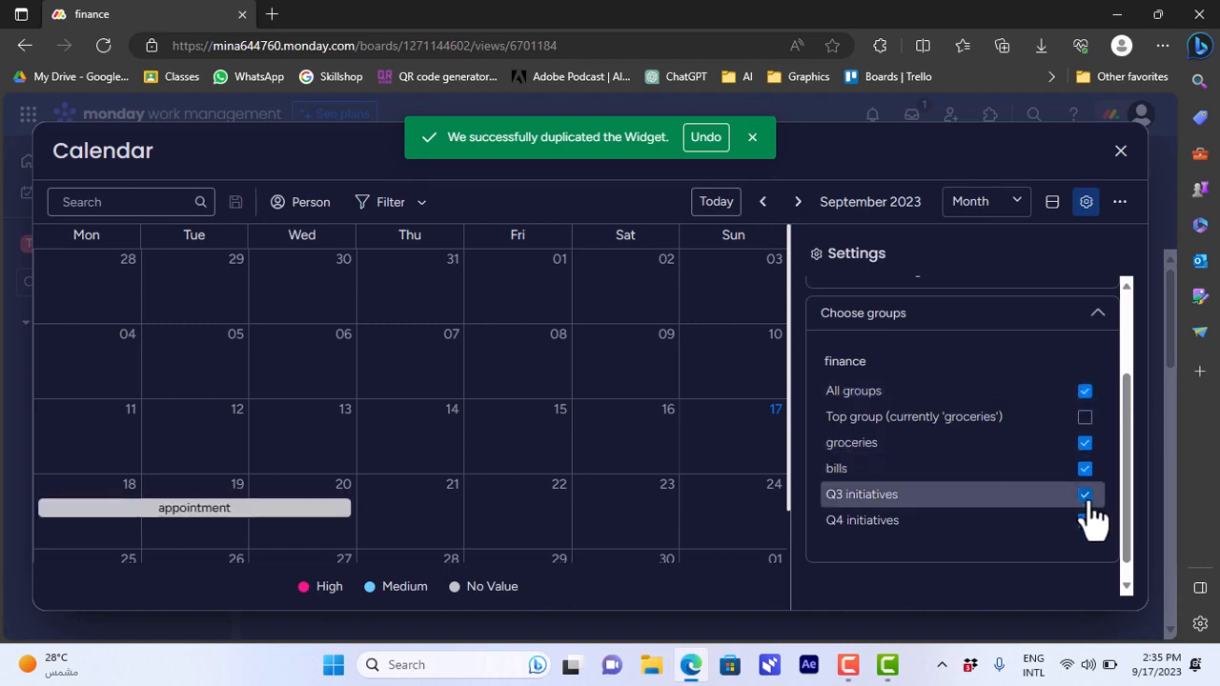
pyautogui.click(1088, 500)
pyautogui.click(1086, 523)
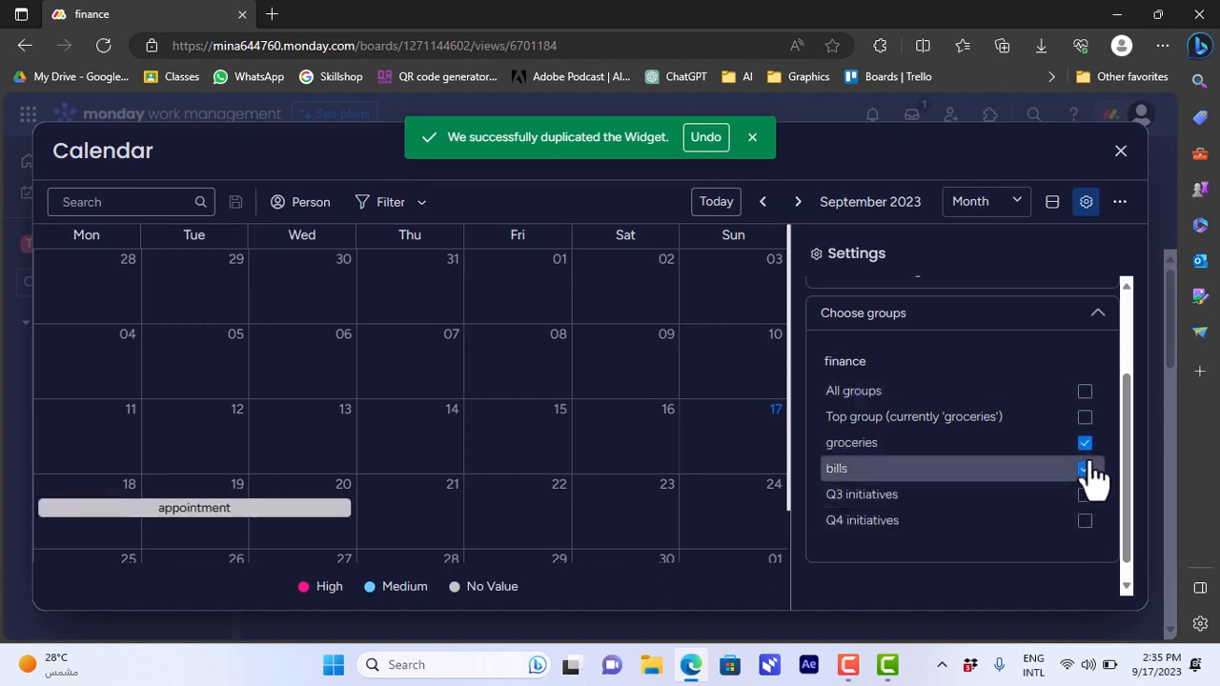
pyautogui.click(1086, 469)
pyautogui.click(1086, 444)
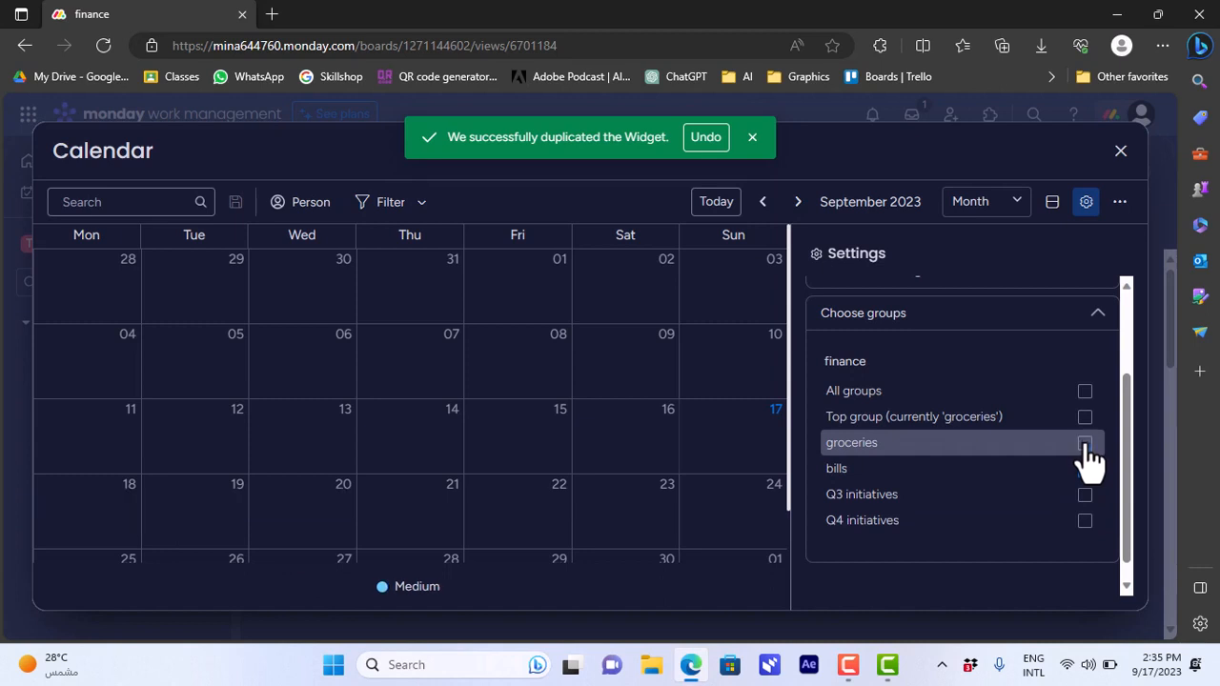
pyautogui.click(1086, 444)
pyautogui.click(1086, 469)
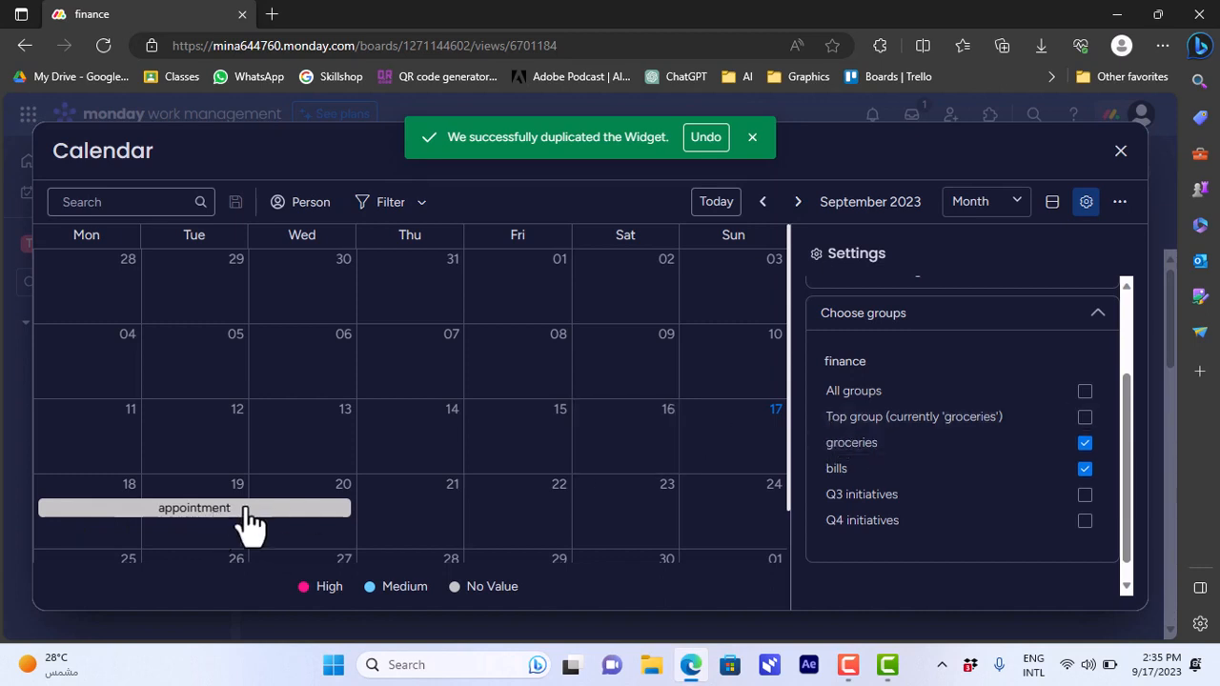
pyautogui.click(1086, 444)
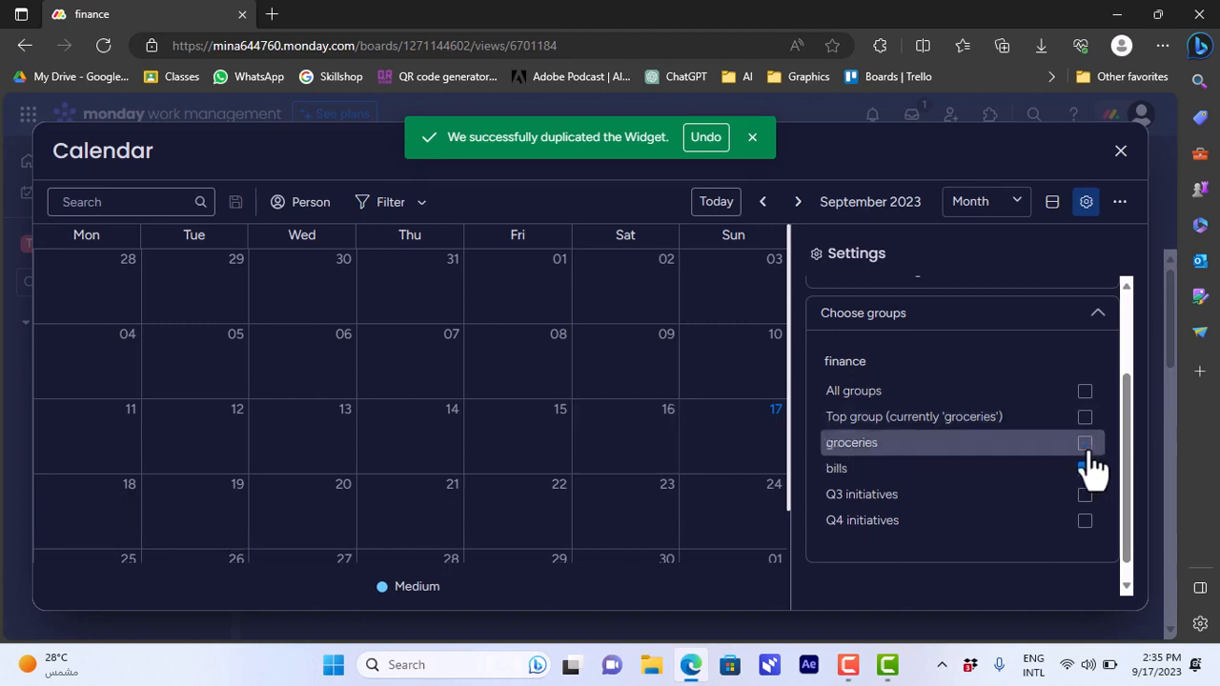
pyautogui.click(1121, 151)
# Shrink the duplicate calendar widget to about three quarters of its width, and move it to the right edge of the board.
pyautogui.scroll(-1, 1168, 305)
pyautogui.moveTo(1174, 315); pyautogui.dragTo(1175, 482)
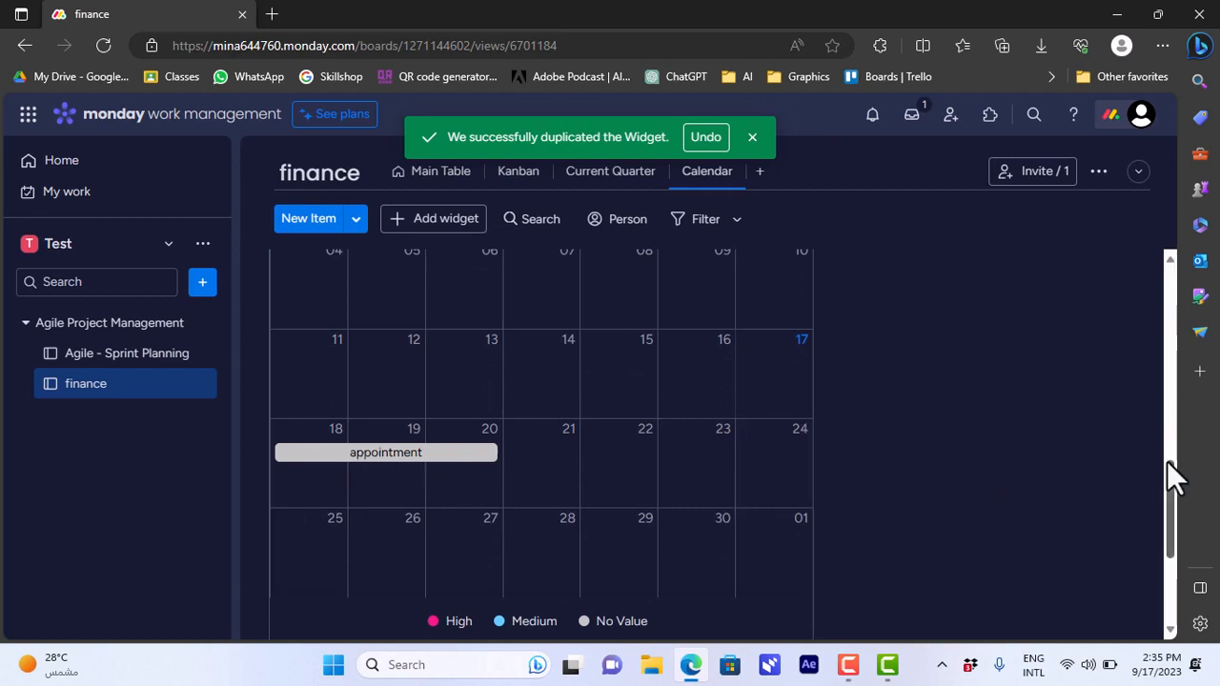
pyautogui.moveTo(1167, 464); pyautogui.dragTo(1171, 502)
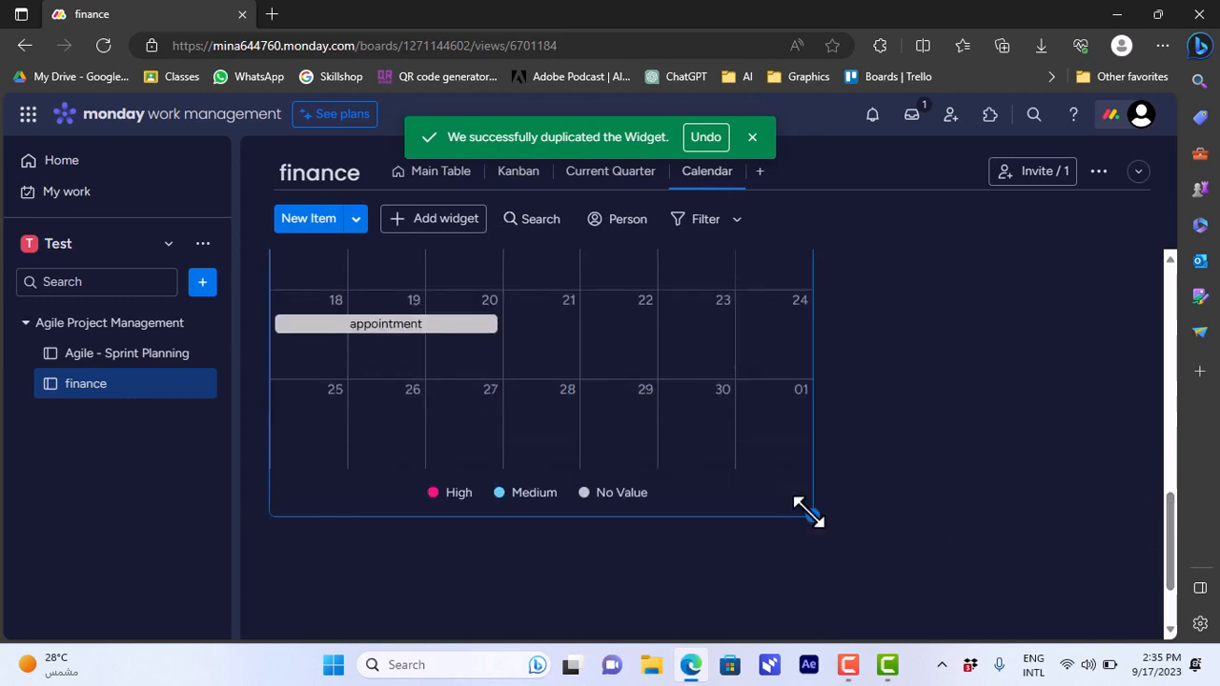
pyautogui.moveTo(809, 515); pyautogui.dragTo(654, 434)
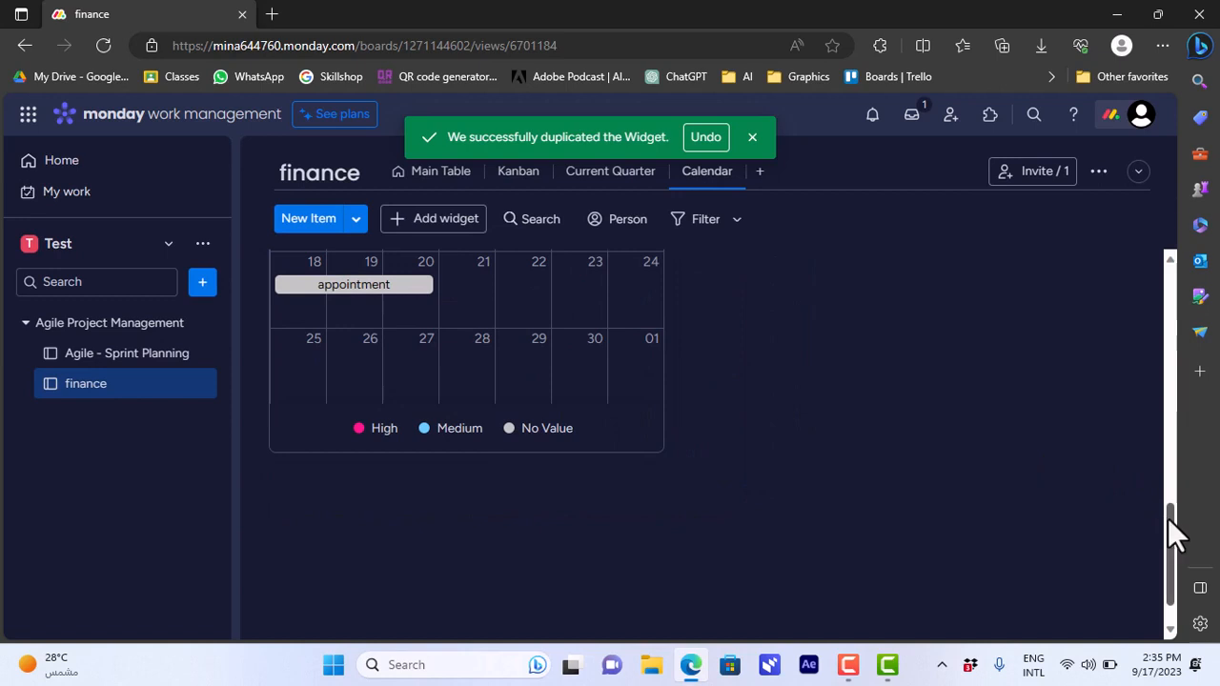
pyautogui.moveTo(1167, 517); pyautogui.dragTo(1162, 415)
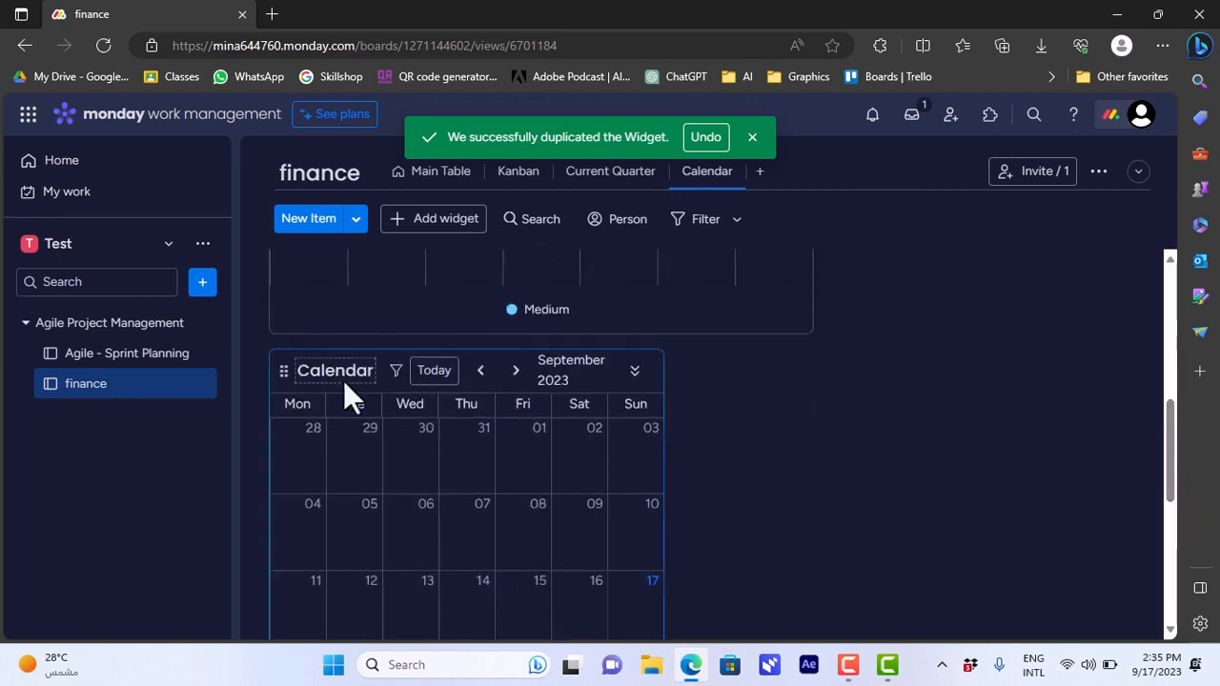
pyautogui.moveTo(285, 374); pyautogui.dragTo(839, 319)
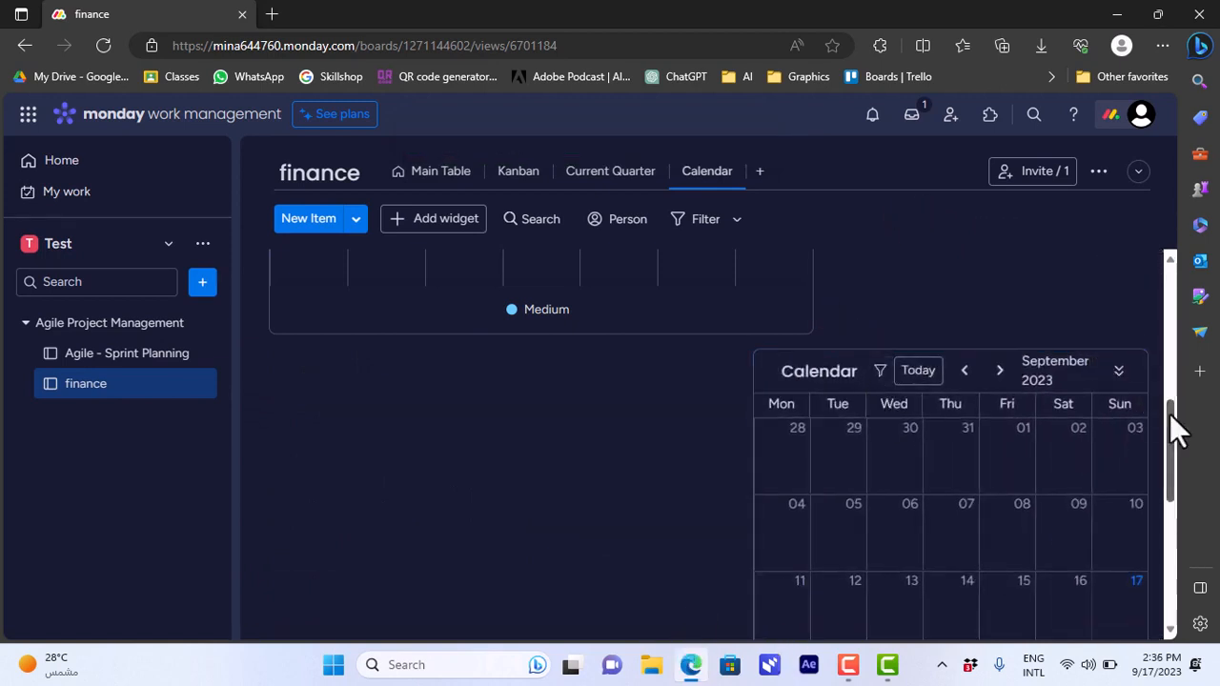
# Resize the original calendar widget to fit beside the duplicate at the same height, and collapse the workspace sidebar.
pyautogui.moveTo(1170, 414); pyautogui.dragTo(1170, 387)
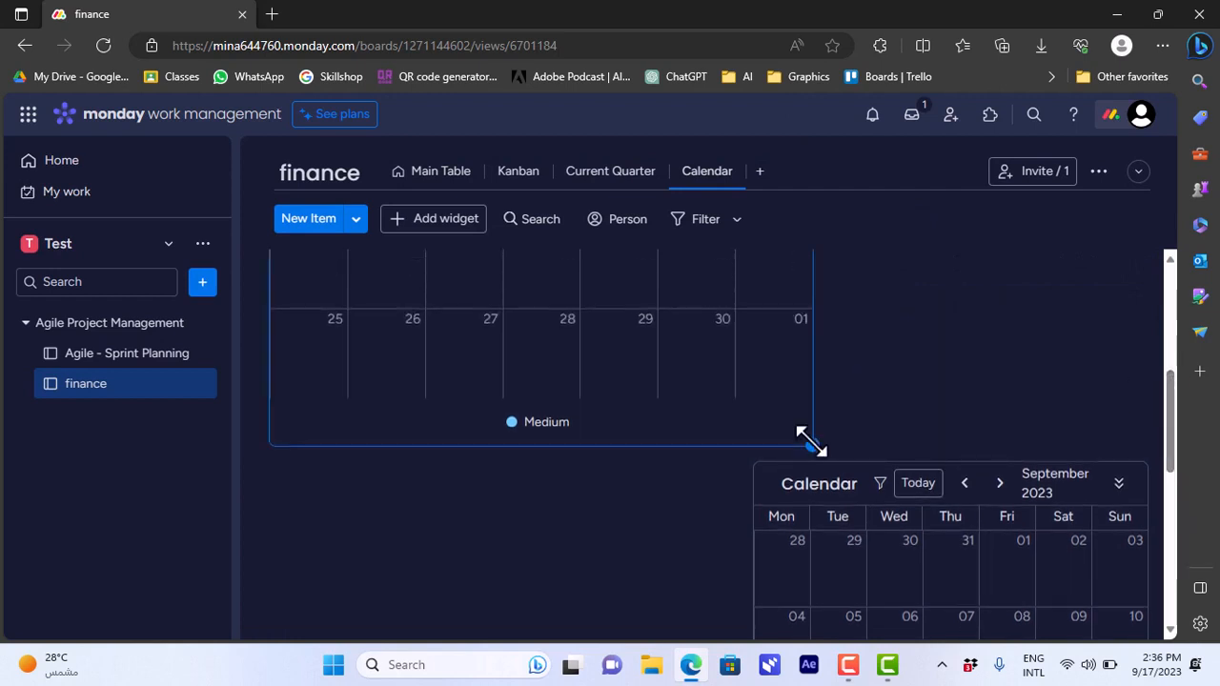
pyautogui.moveTo(811, 440); pyautogui.dragTo(742, 418)
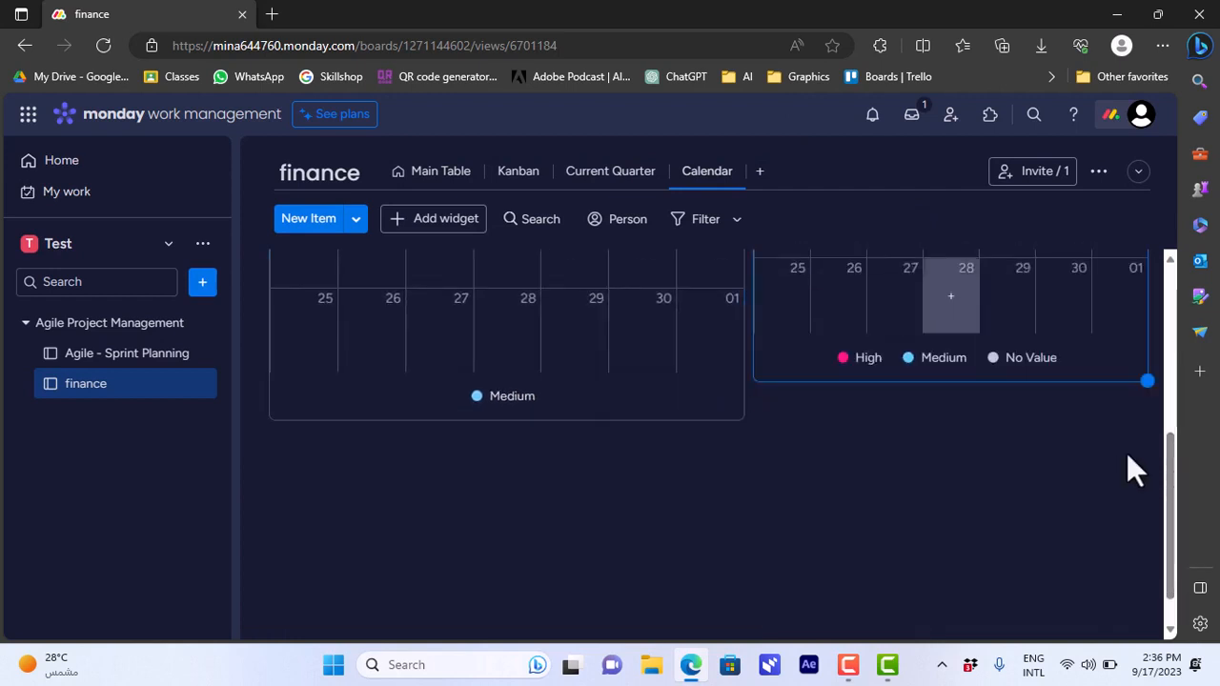
pyautogui.moveTo(1170, 463); pyautogui.dragTo(1172, 412)
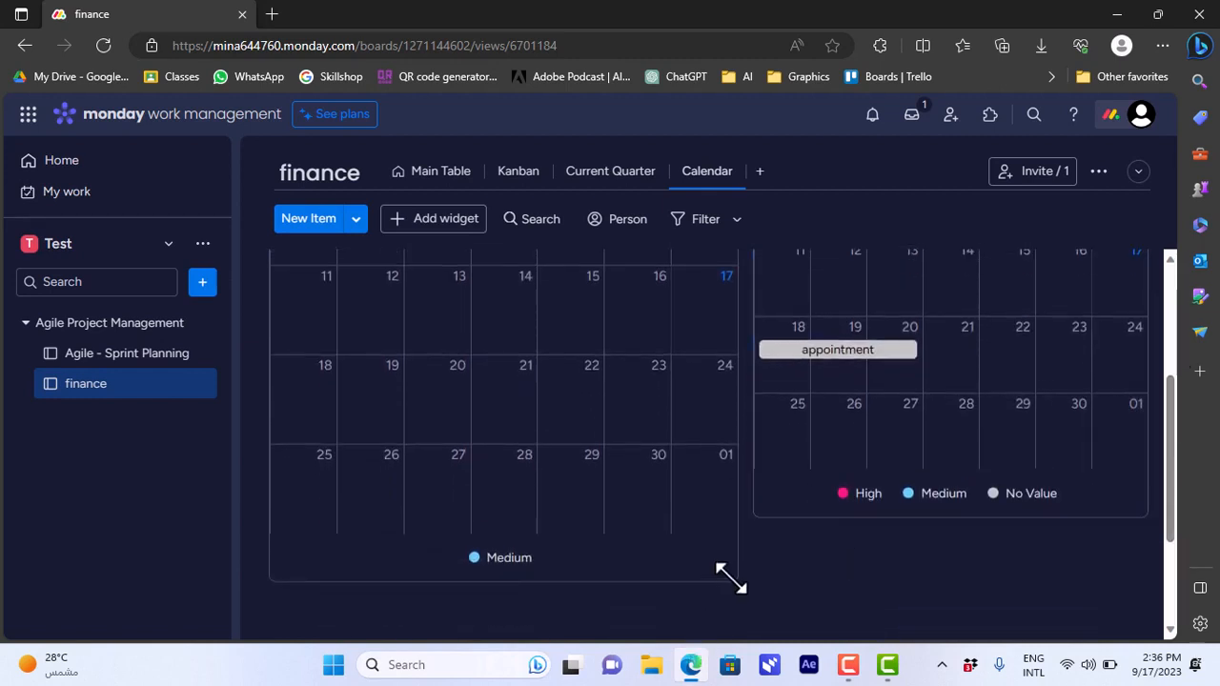
pyautogui.moveTo(711, 553); pyautogui.dragTo(683, 525)
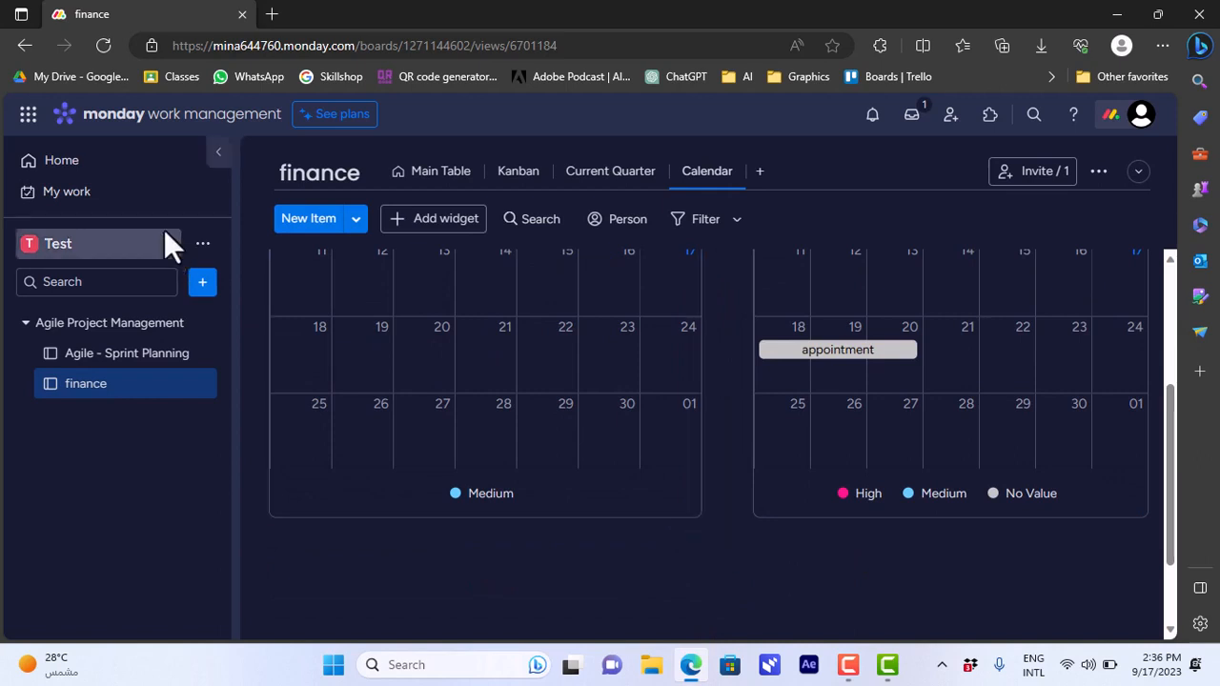
pyautogui.click(218, 153)
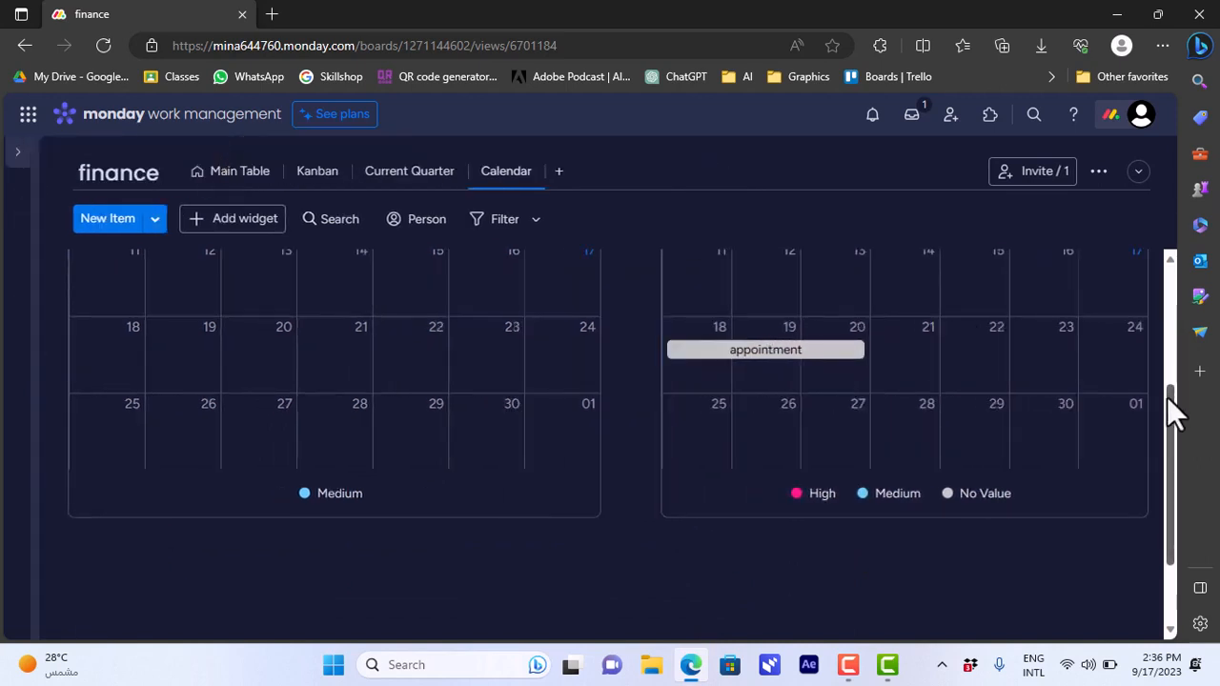
pyautogui.moveTo(1167, 396); pyautogui.dragTo(1162, 275)
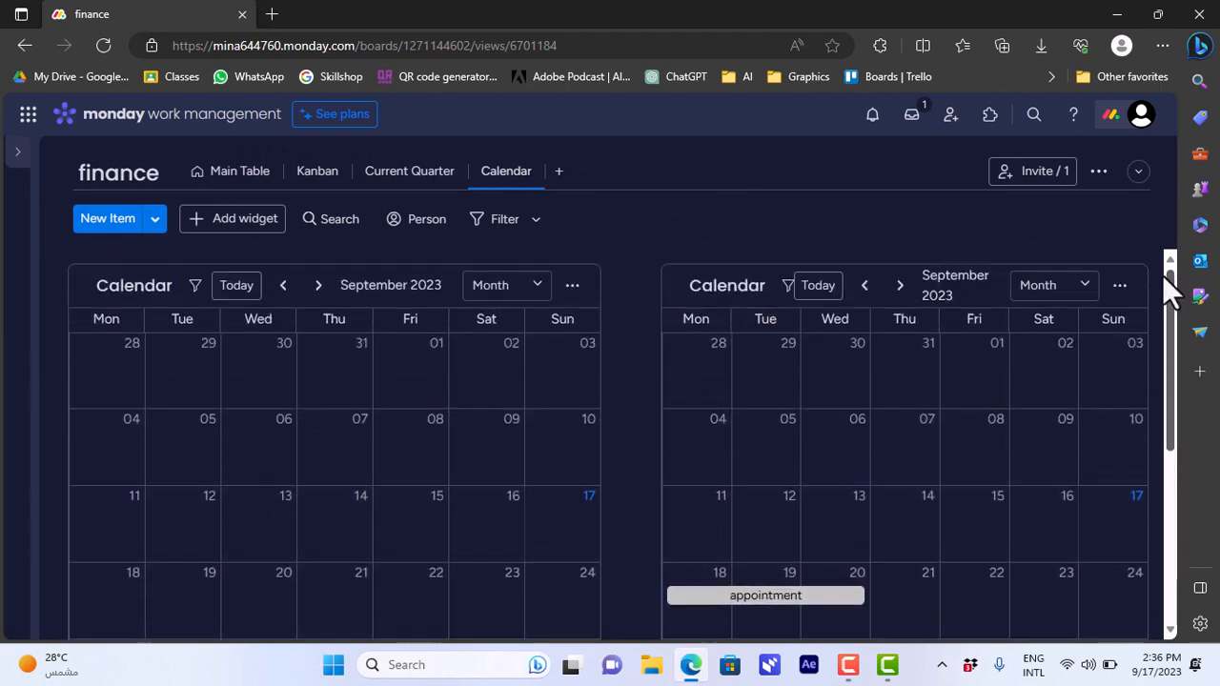
# Switch both calendar widgets to week view, and advance the duplicate to the week of September 18th to 24th.
pyautogui.click(535, 292)
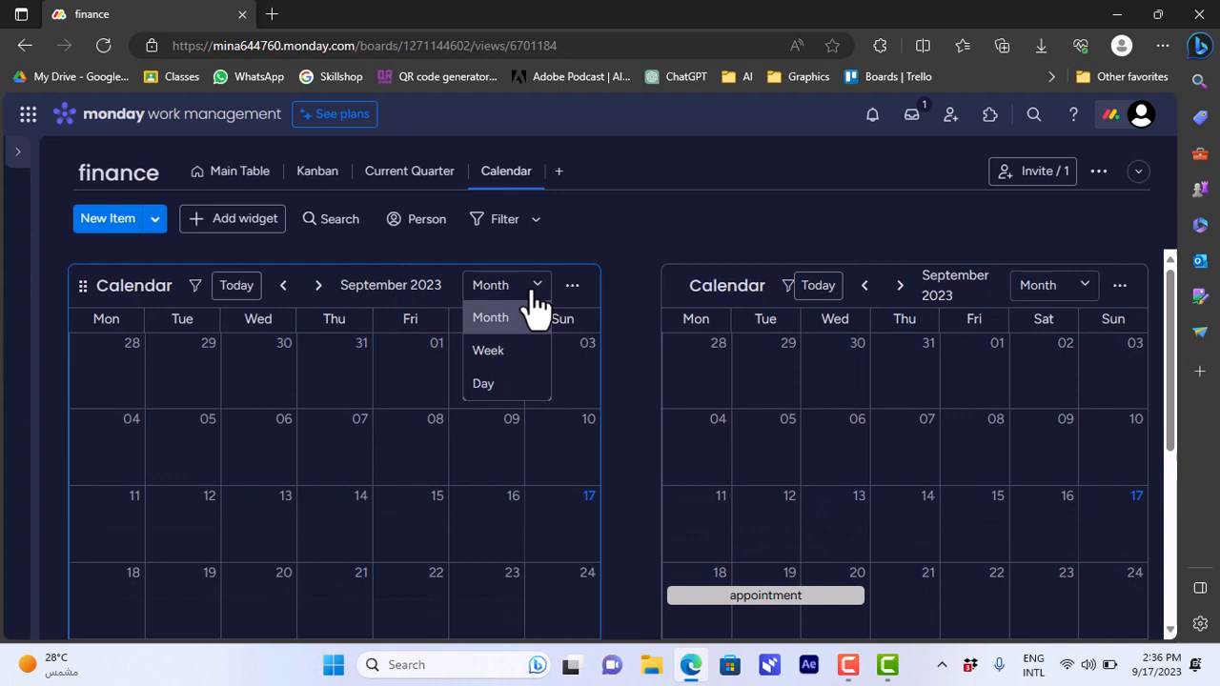
pyautogui.click(492, 350)
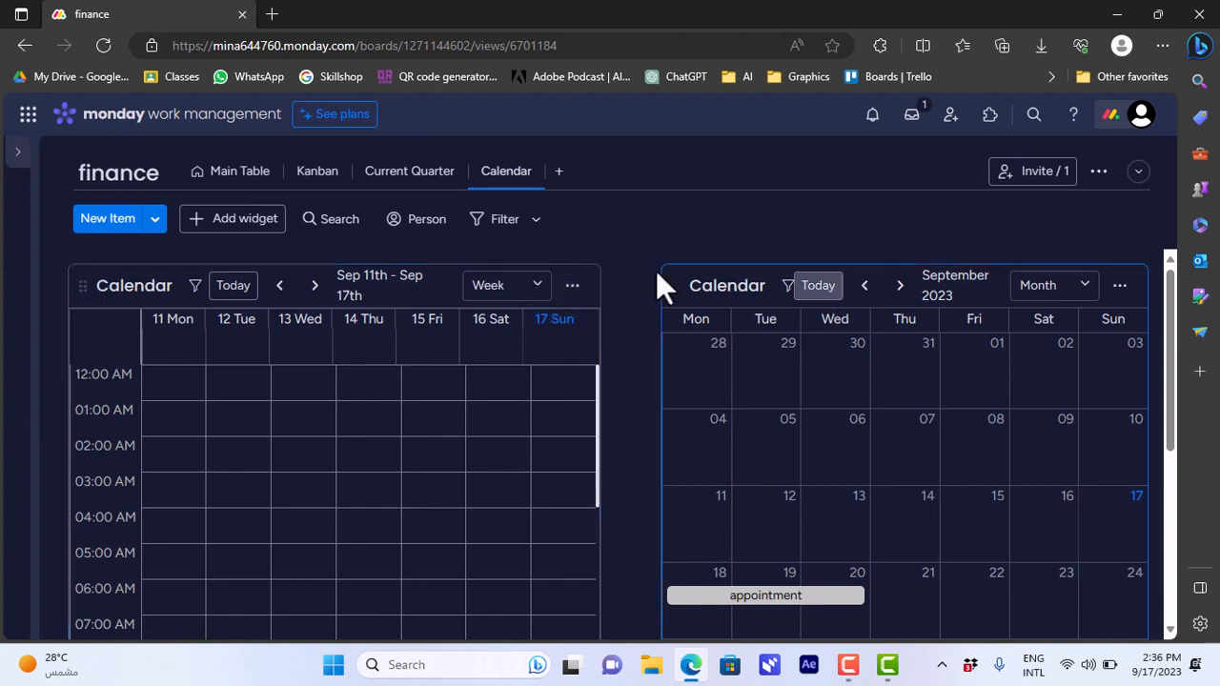
pyautogui.click(1075, 291)
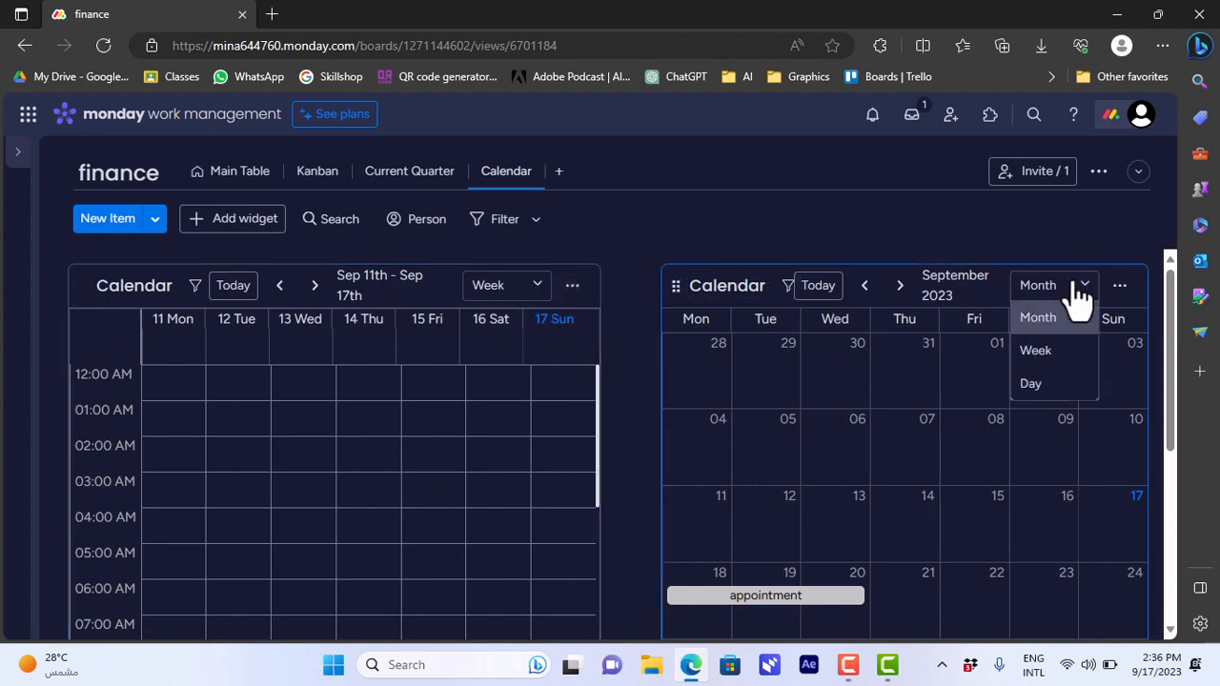
pyautogui.click(1045, 349)
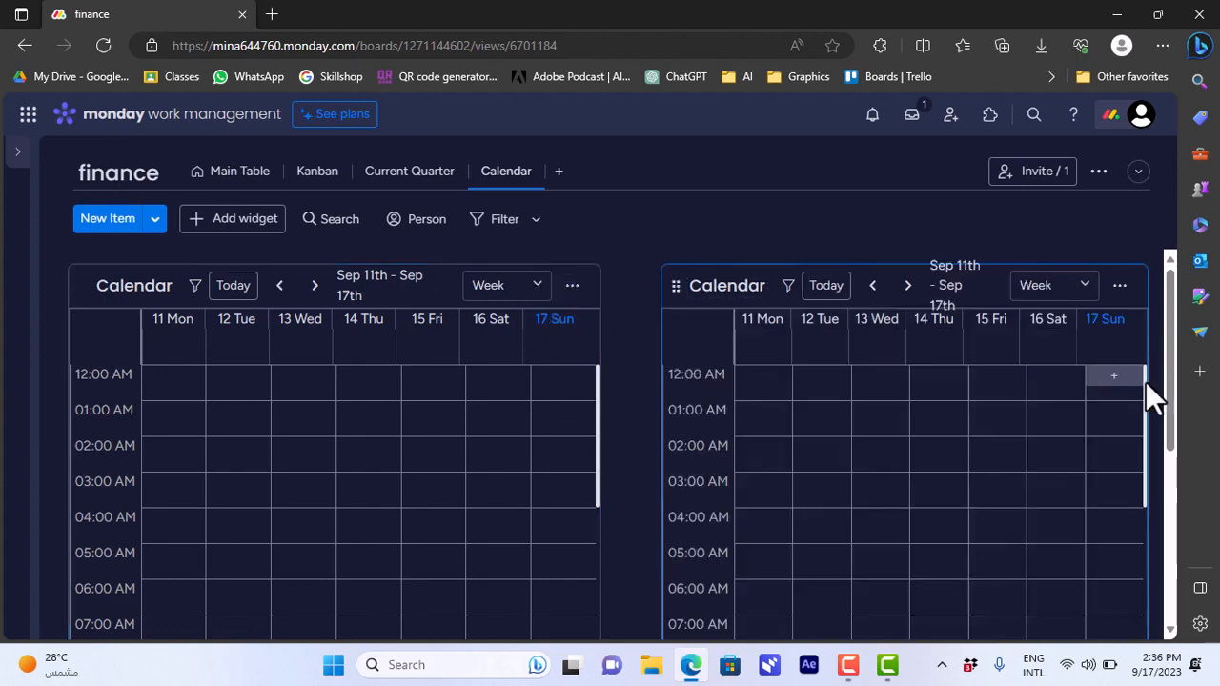
pyautogui.click(908, 286)
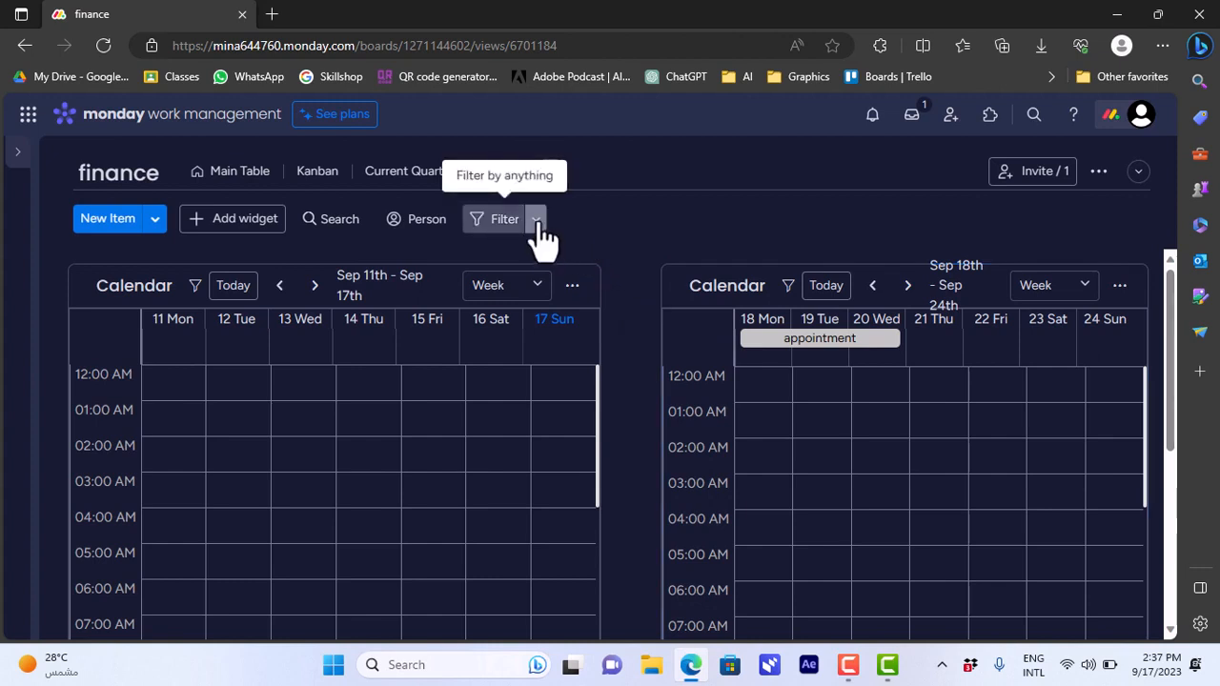
# Check the board's person filter, its member list and the additional options of the bills calendar widget.
pyautogui.click(405, 241)
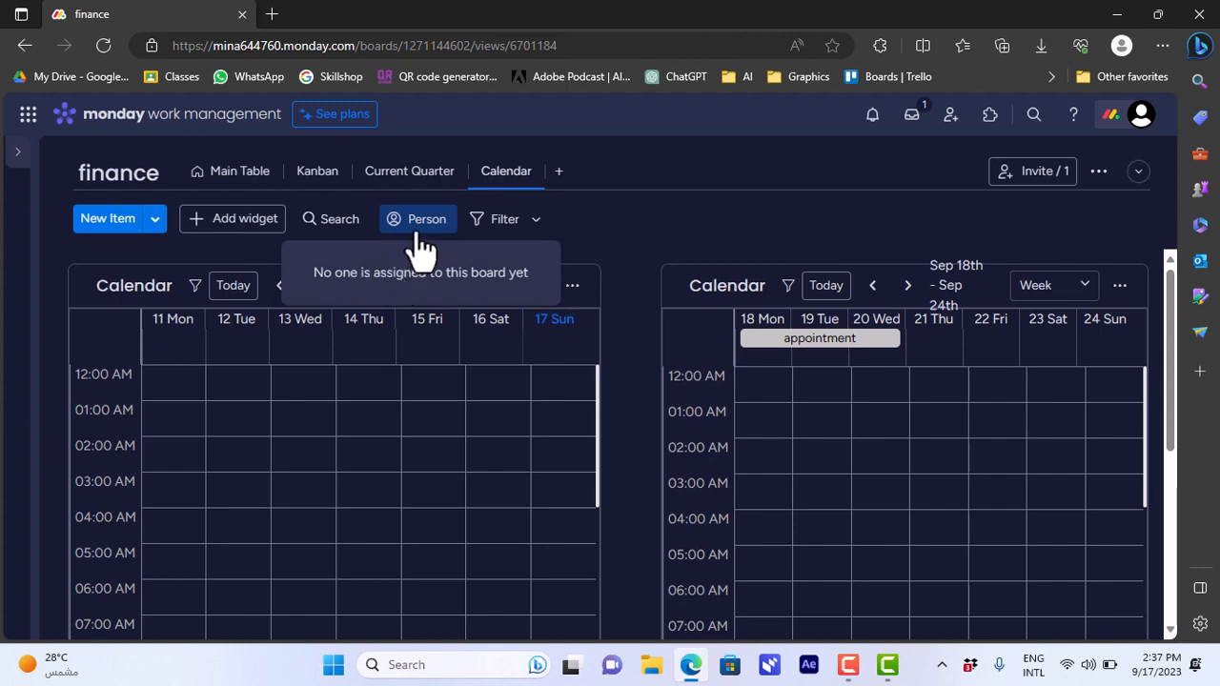
pyautogui.click(1033, 181)
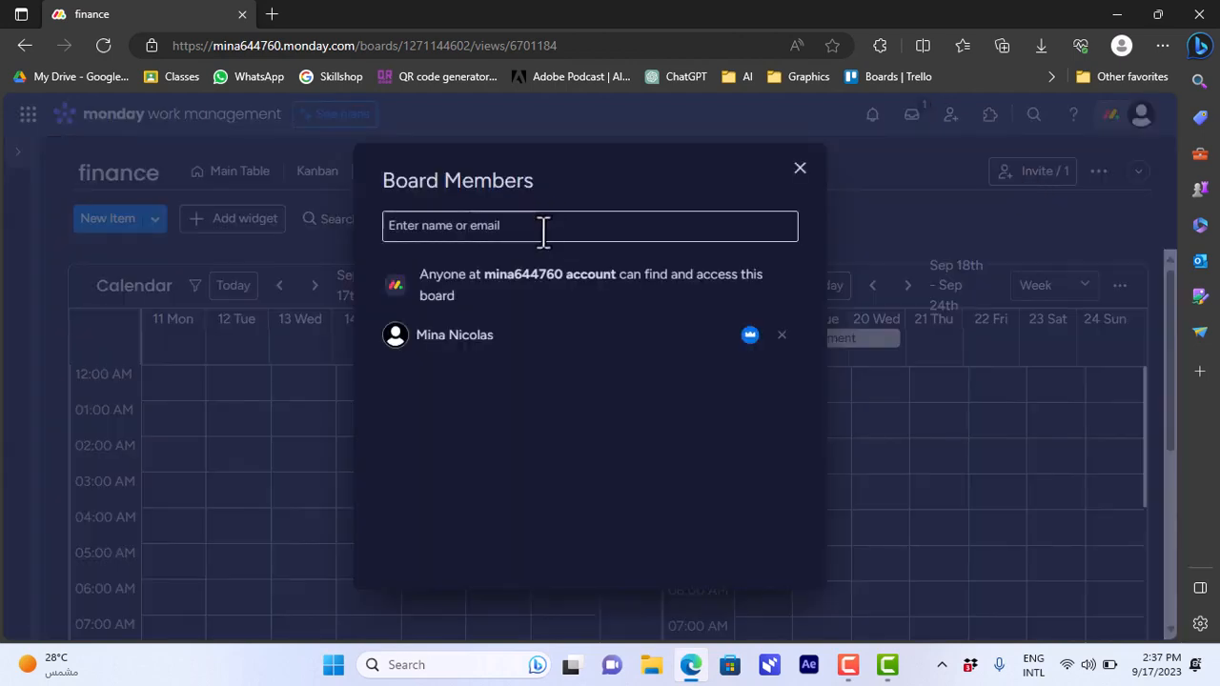
pyautogui.click(801, 168)
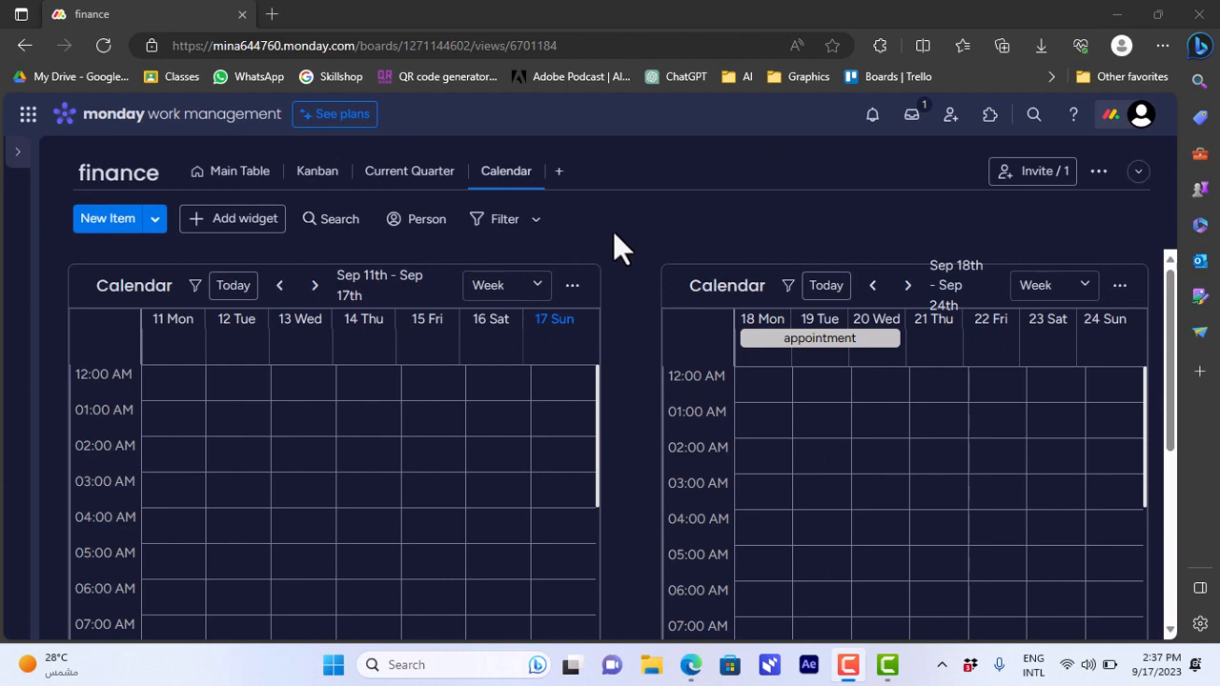
pyautogui.click(572, 286)
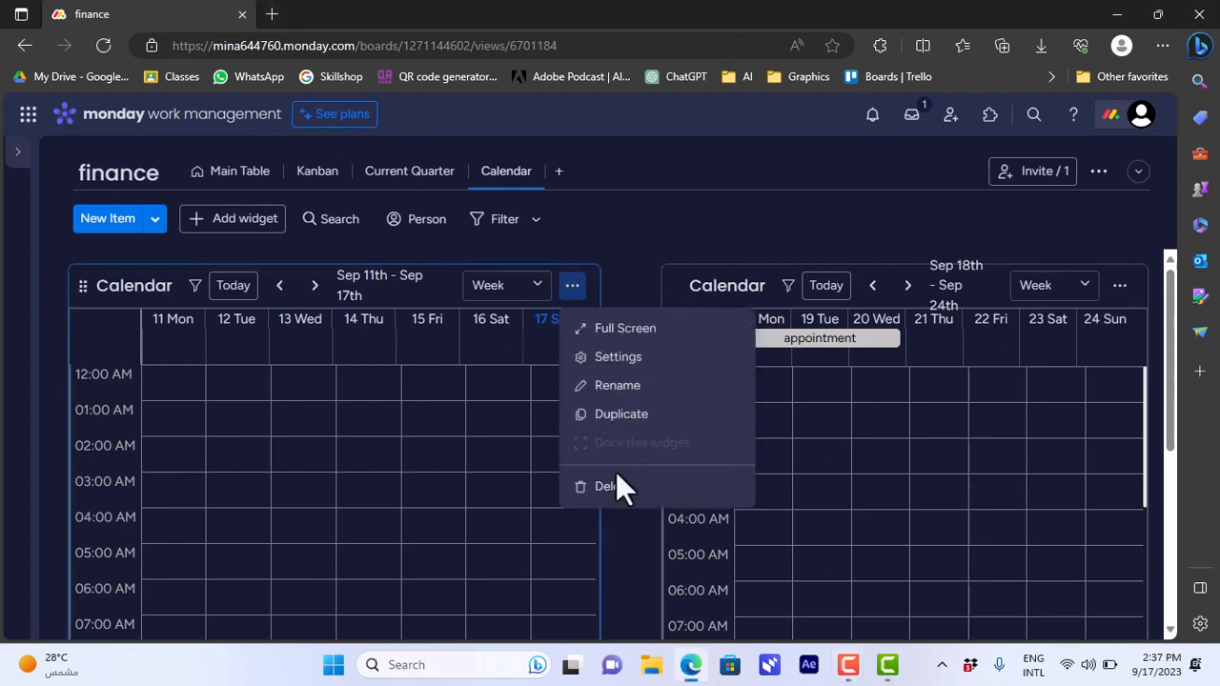
pyautogui.click(758, 236)
# Switch the duplicate calendar back to month view and look over its September weeks.
pyautogui.click(1064, 288)
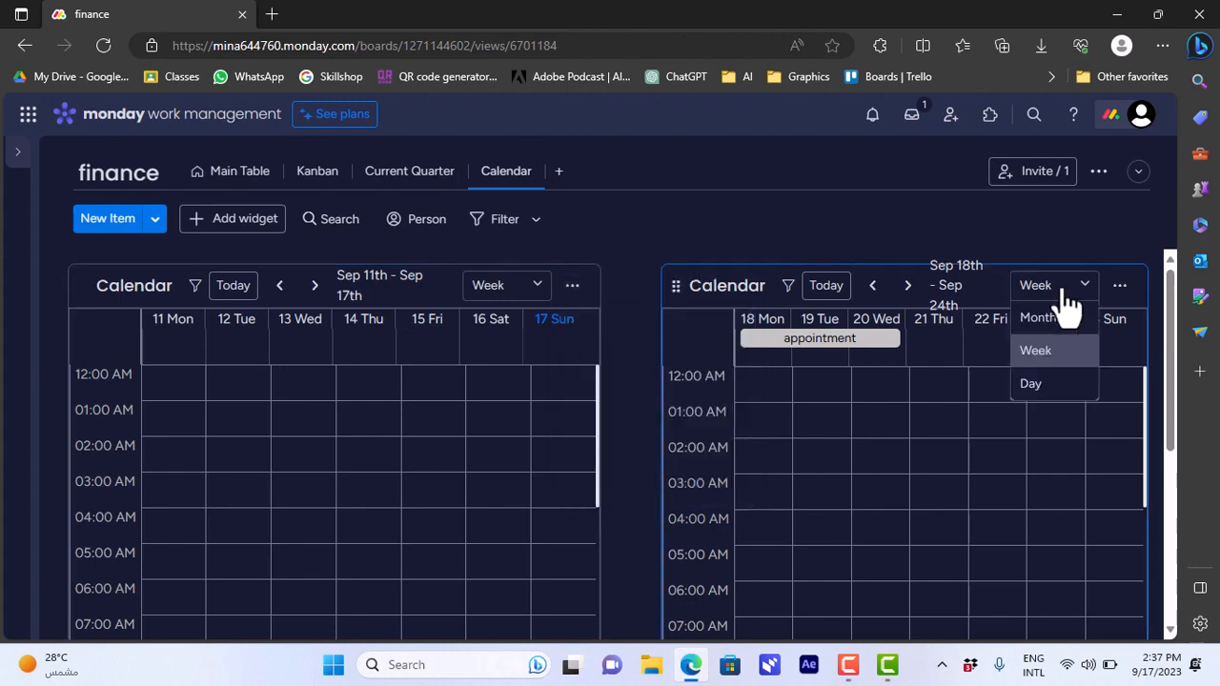
pyautogui.click(1048, 317)
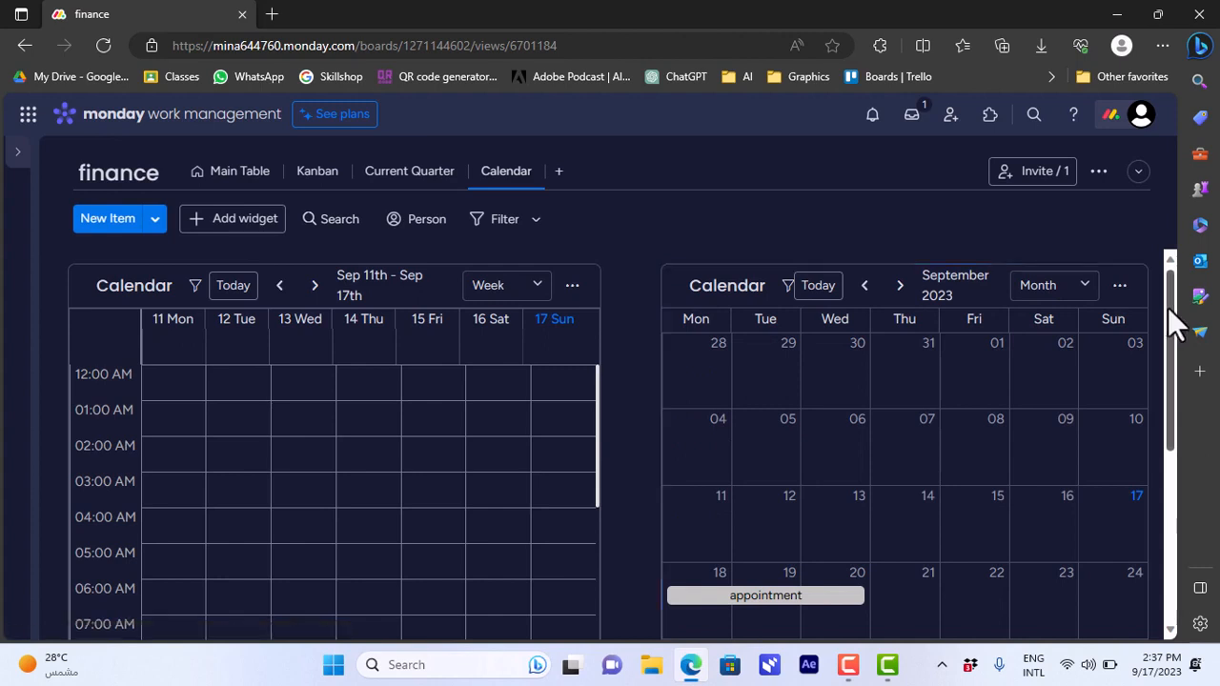
pyautogui.moveTo(1168, 309); pyautogui.dragTo(1167, 398)
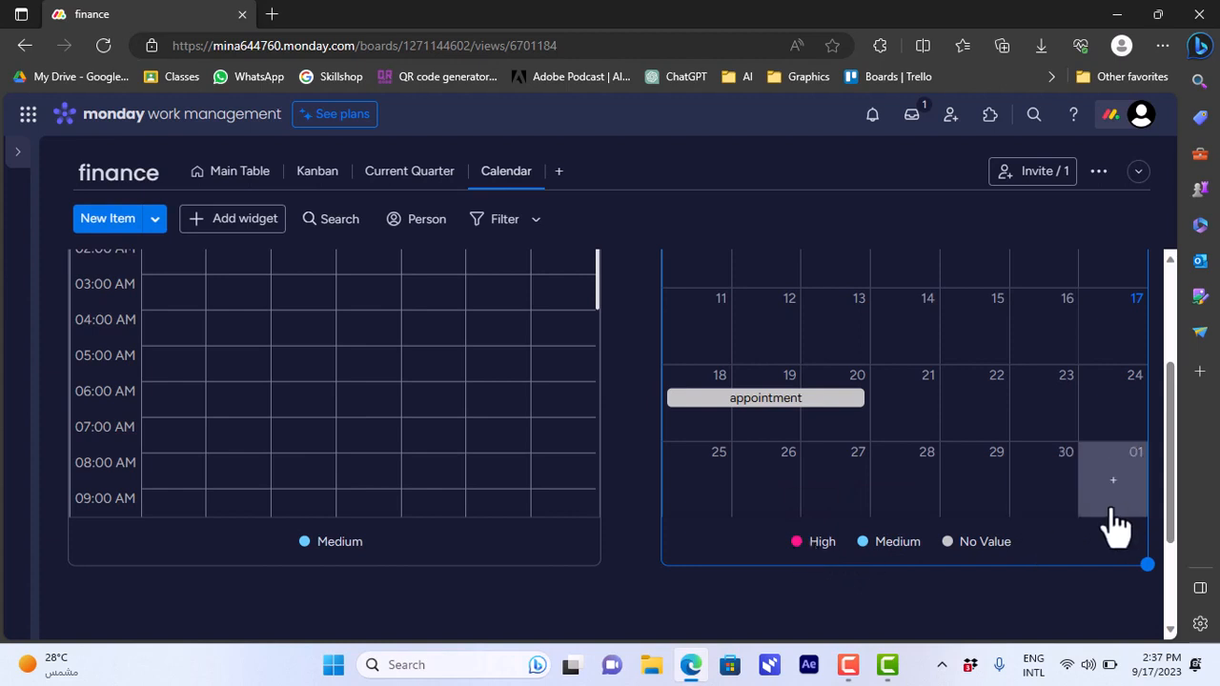
pyautogui.moveTo(1170, 504); pyautogui.dragTo(1169, 474)
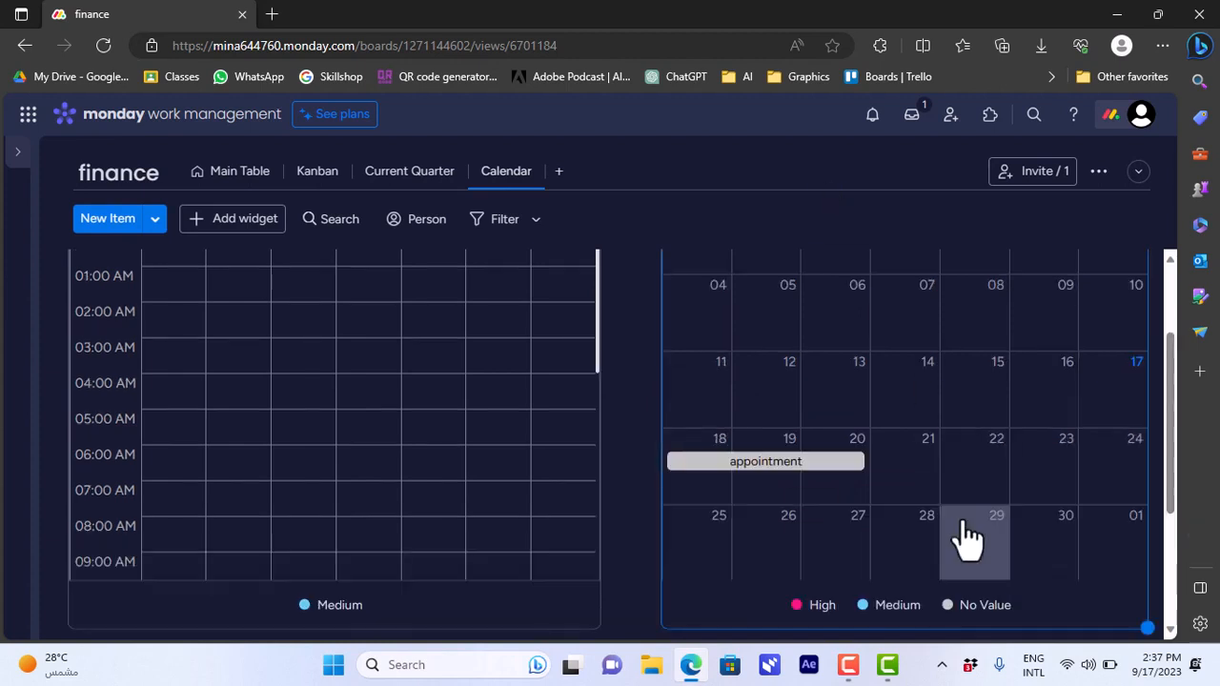
# Create a "pay internet bill" item from September 27 in the month calendar, with priority High and initiative status Stuck.
pyautogui.click(851, 547)
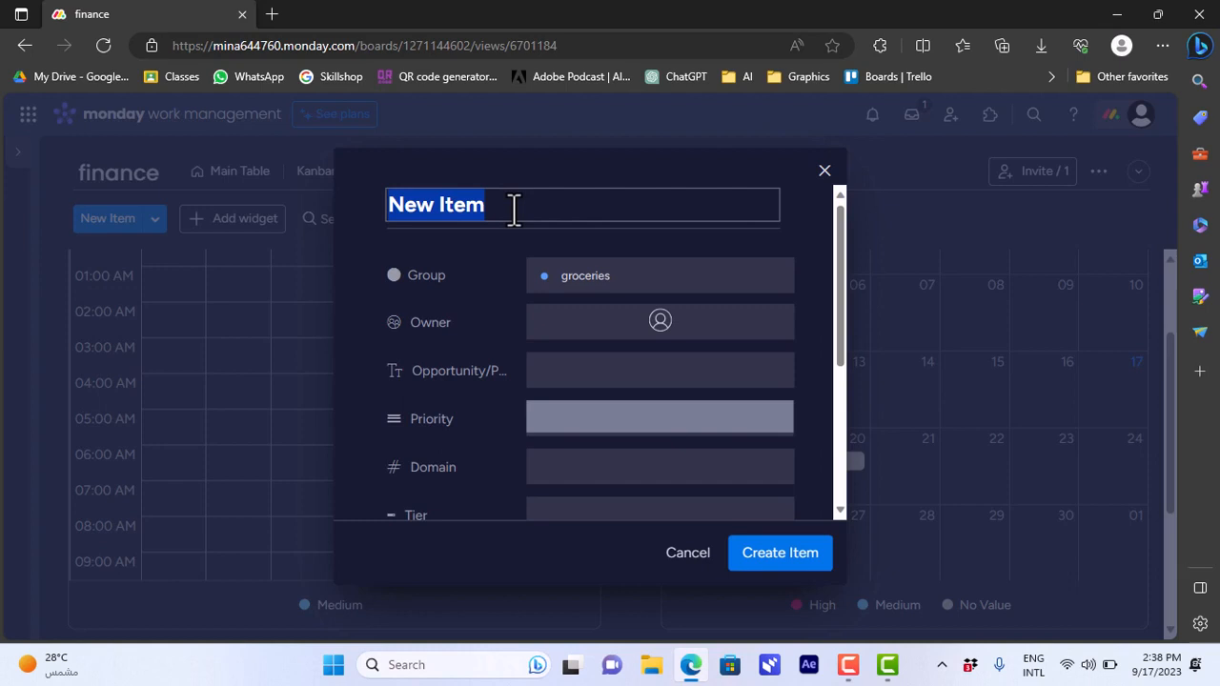
pyautogui.write('pay internet bill')
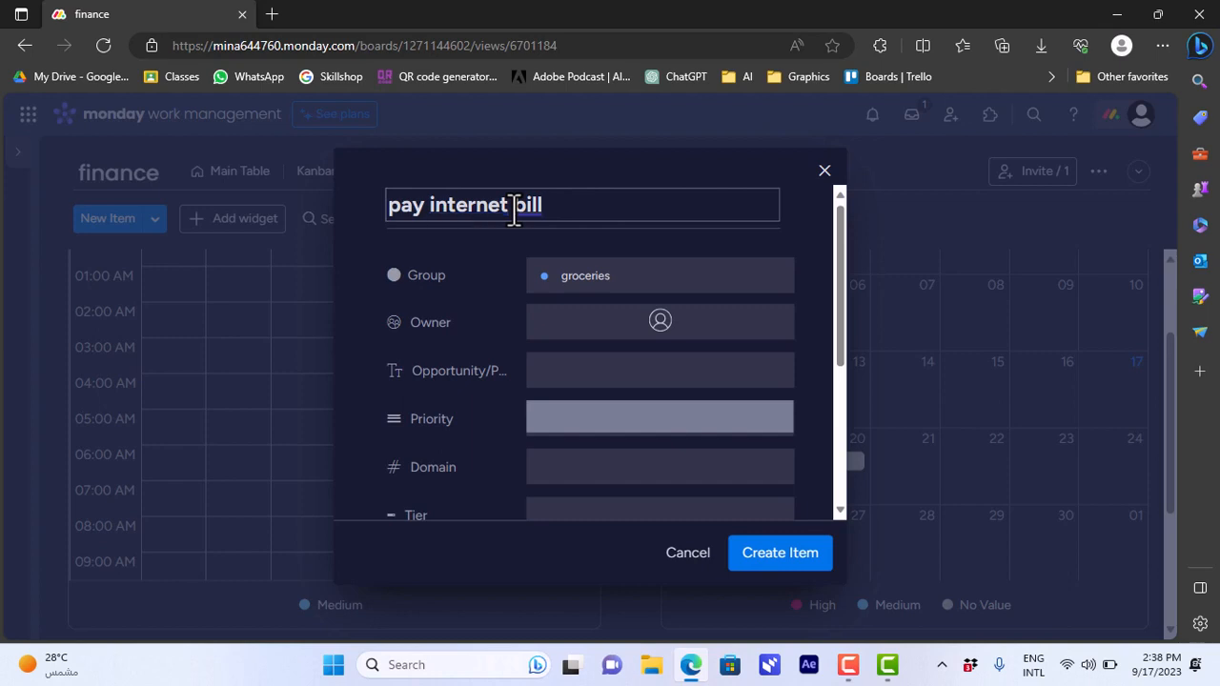
pyautogui.click(678, 418)
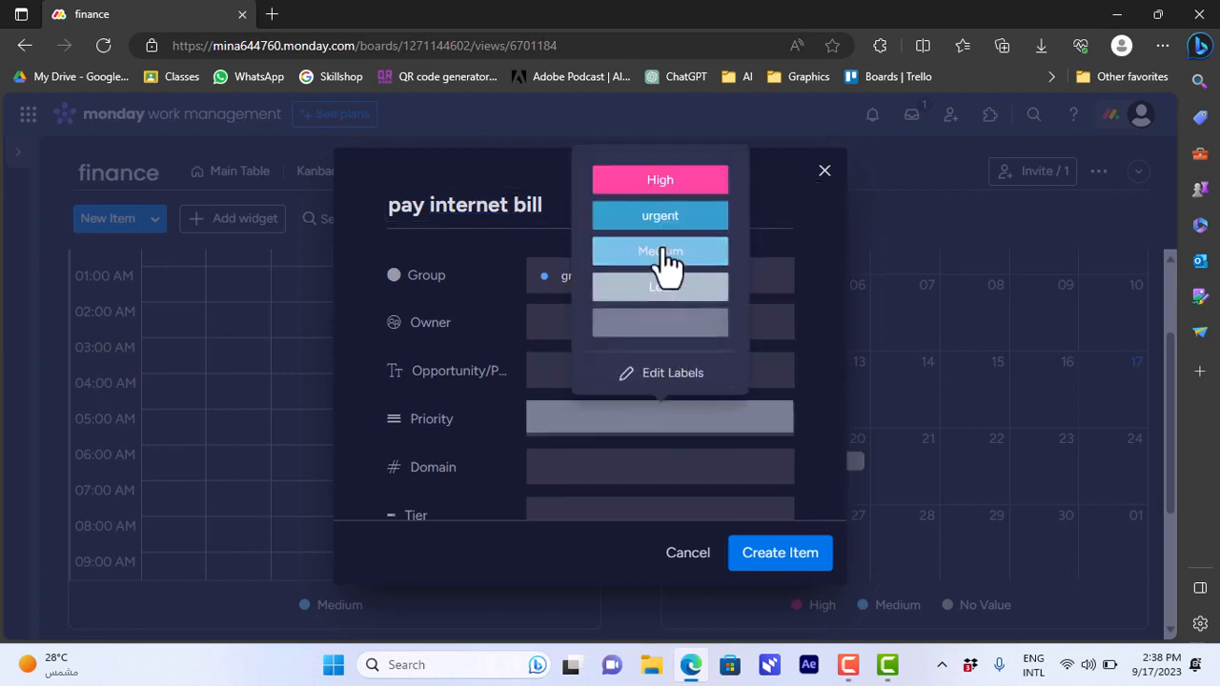
pyautogui.click(654, 183)
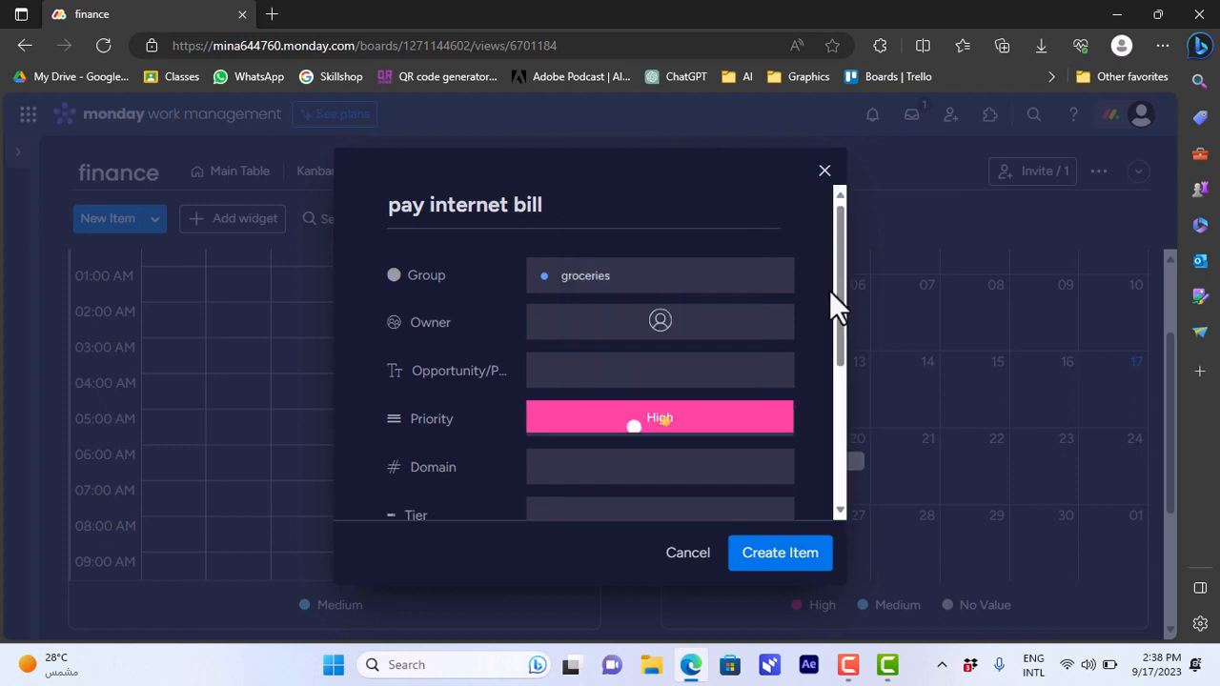
pyautogui.moveTo(839, 303); pyautogui.dragTo(848, 447)
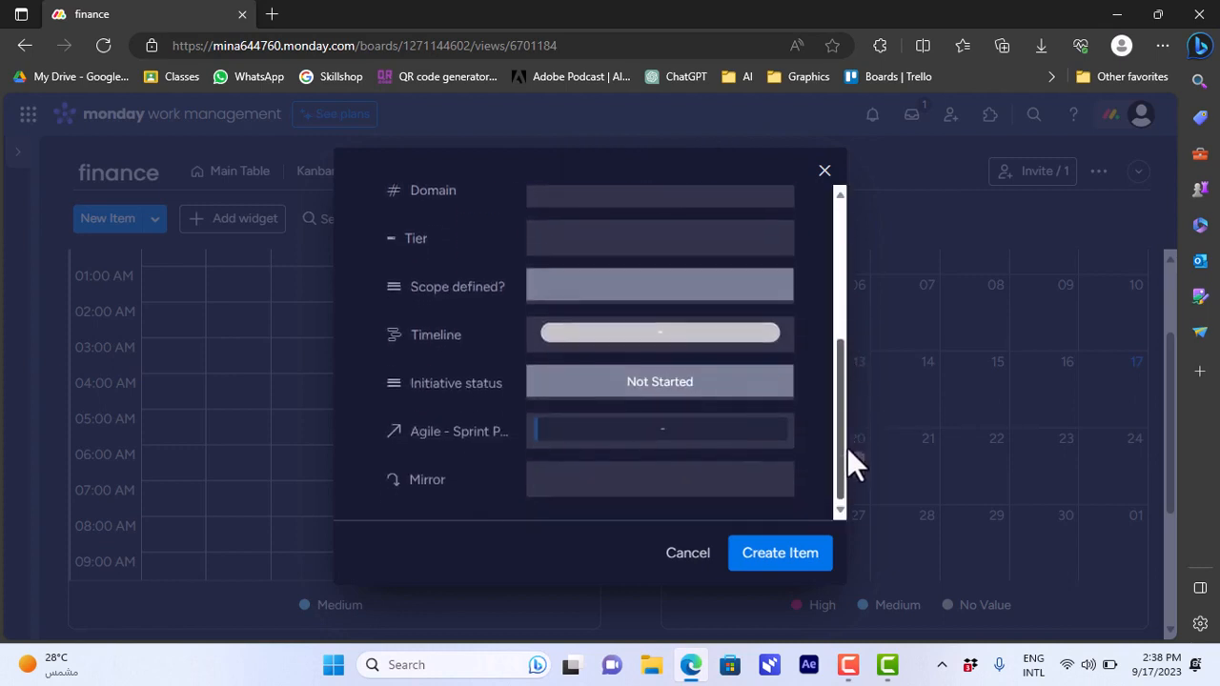
pyautogui.click(677, 401)
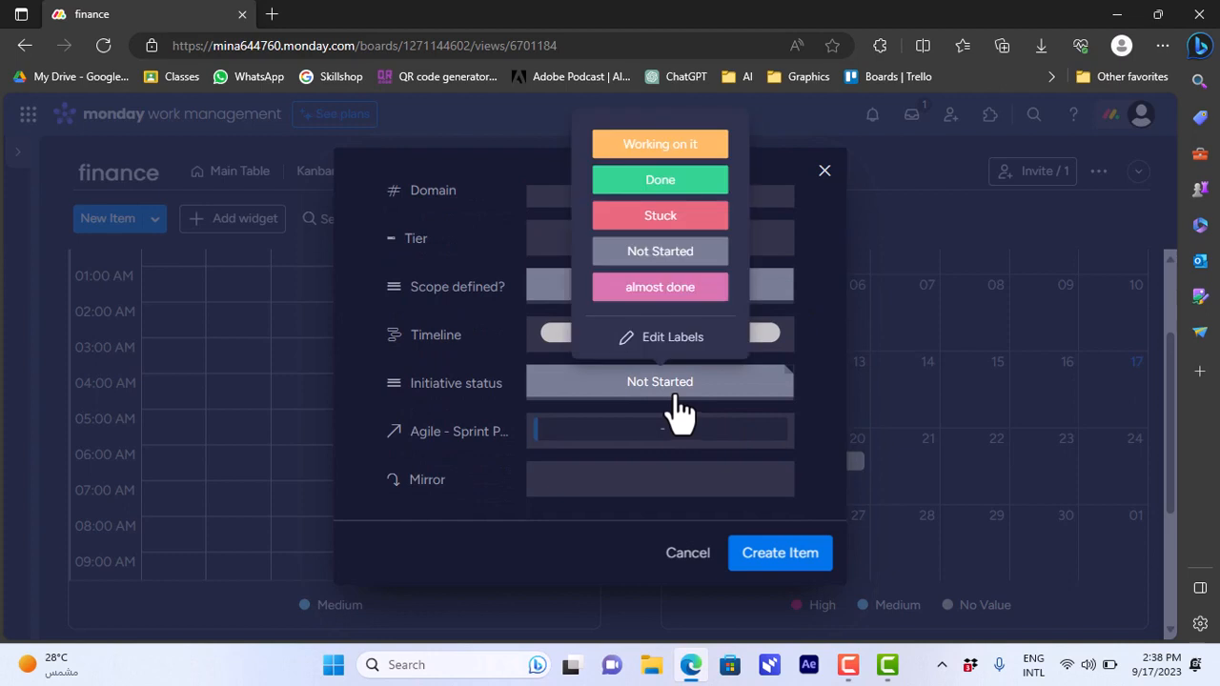
pyautogui.click(662, 219)
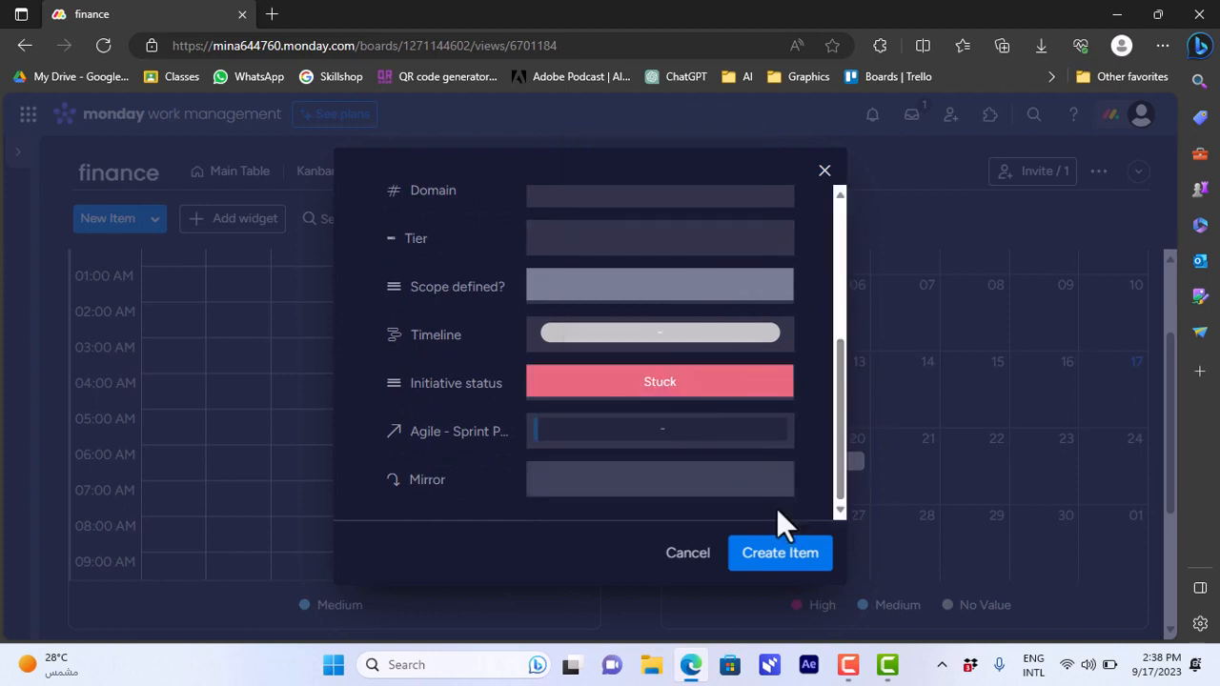
pyautogui.click(779, 554)
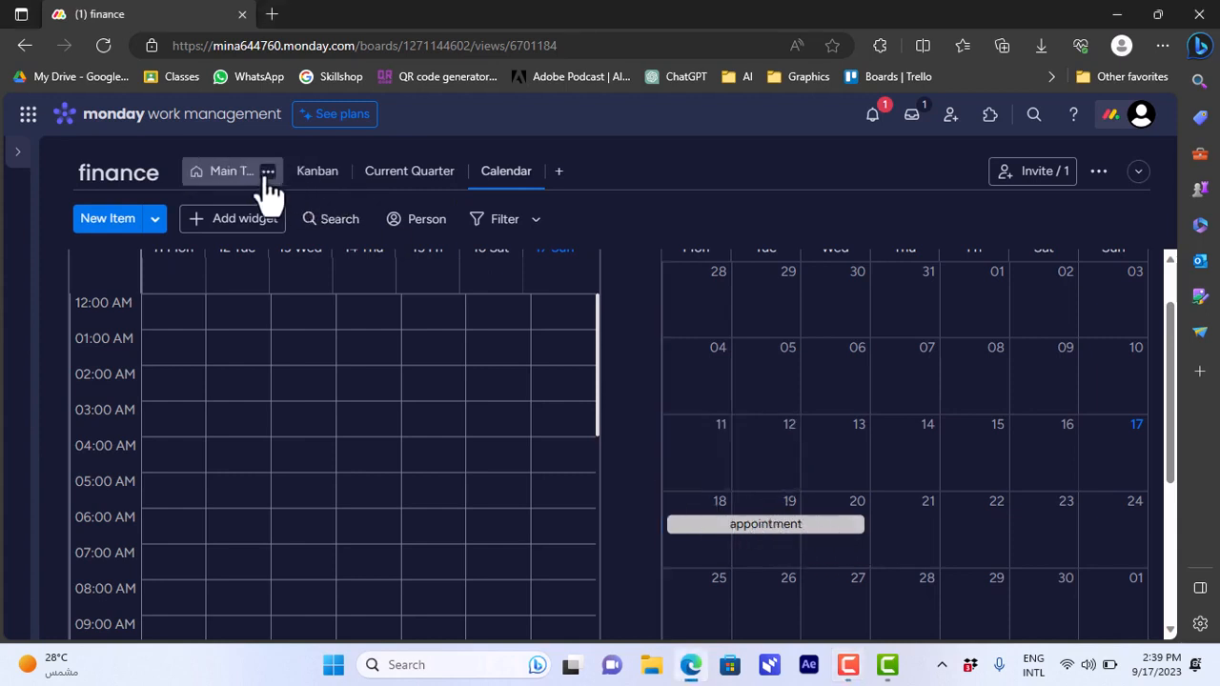
# Check the pay internet bill item's columns in the Main Table, and look for the item in the Calendar view.
pyautogui.click(266, 174)
pyautogui.click(241, 186)
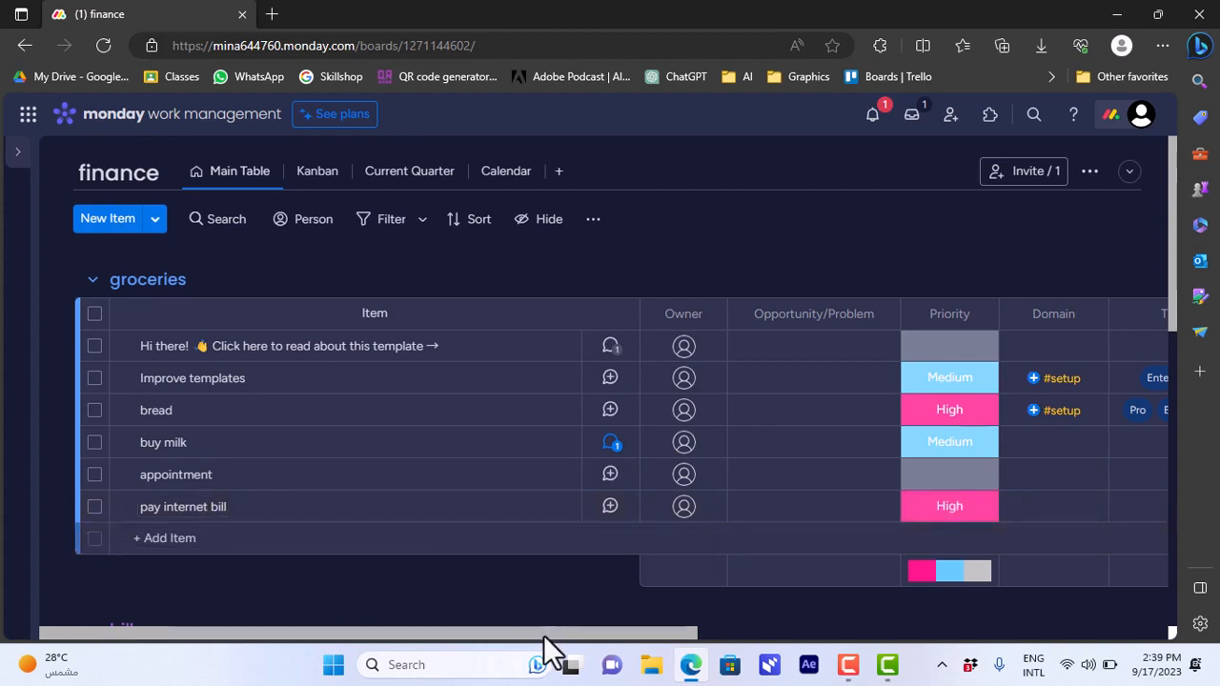
pyautogui.click(724, 630)
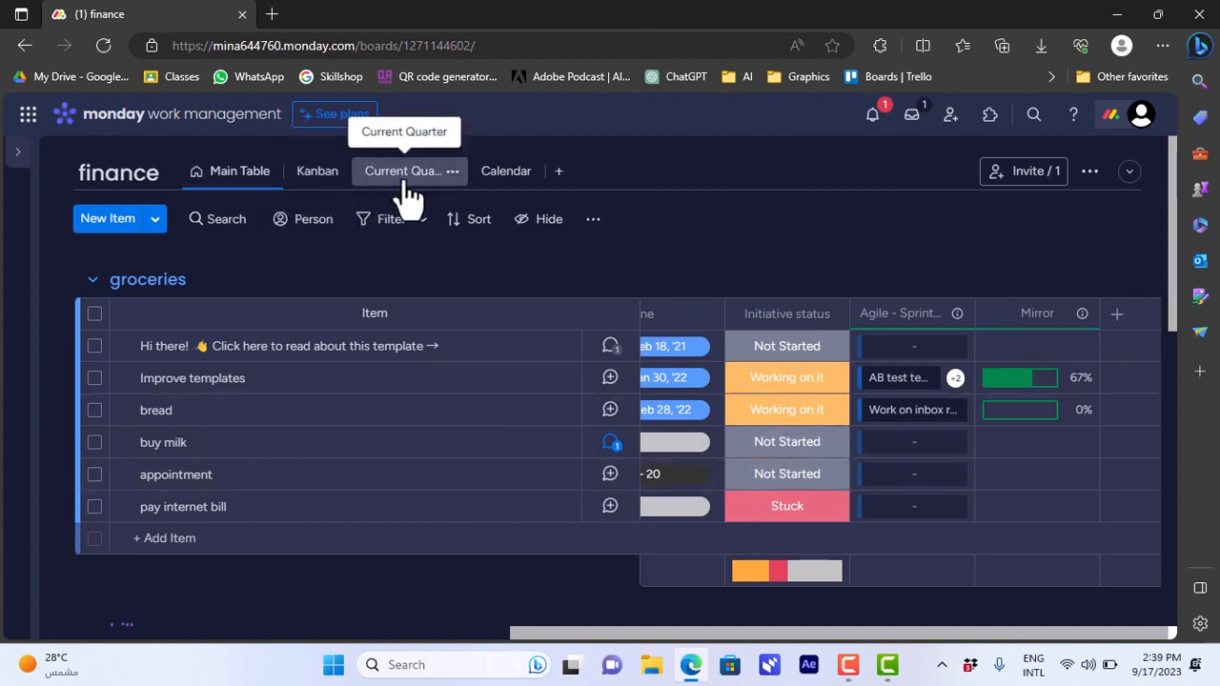
pyautogui.click(506, 181)
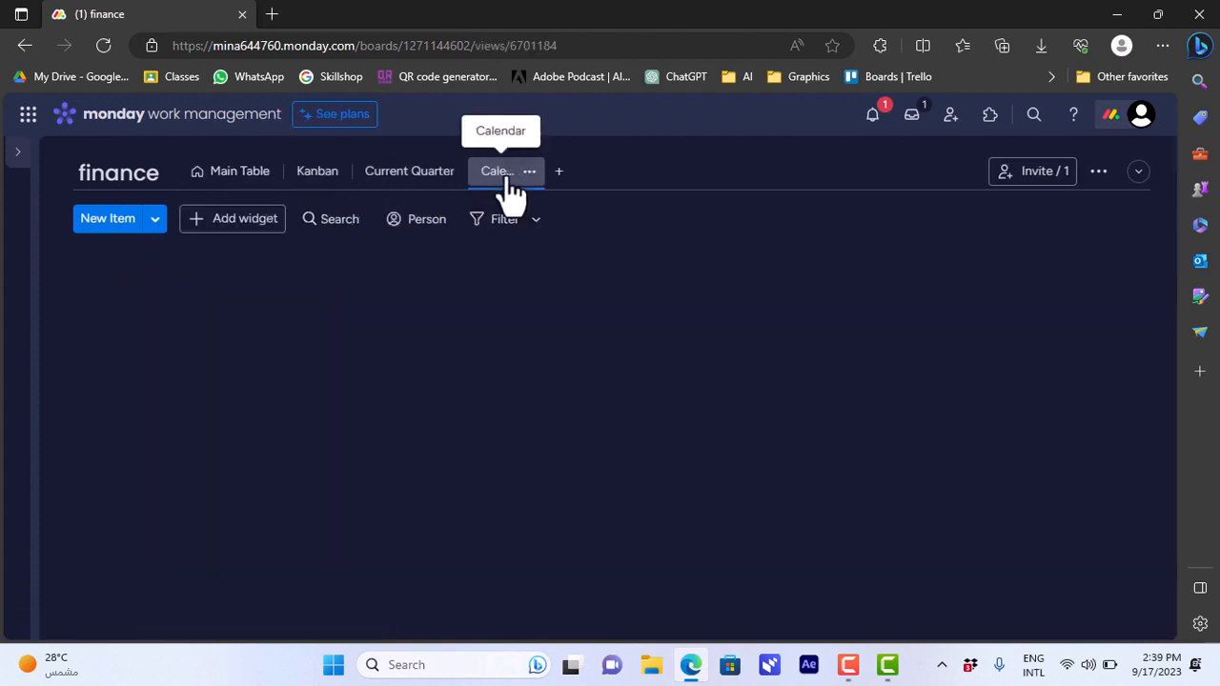
pyautogui.moveTo(1165, 354); pyautogui.dragTo(1177, 433)
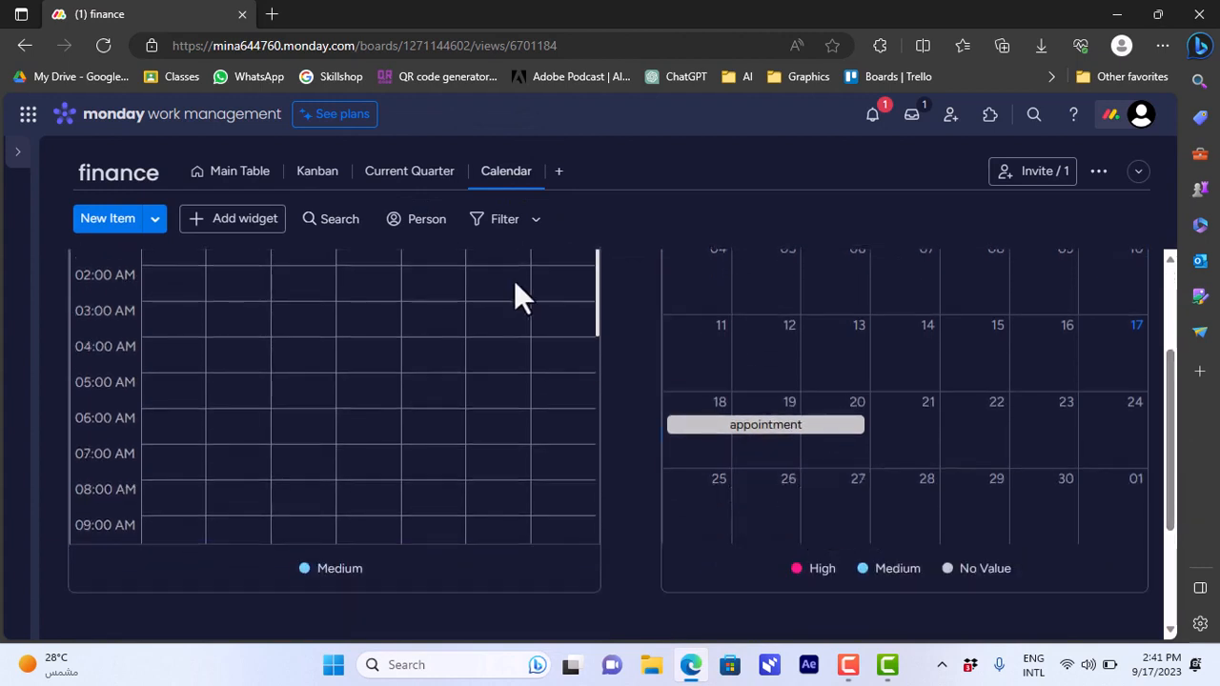
# Set the pay internet bill item's timeline to September 20, 2023 in the Main Table, and return to its week in the Calendar view.
pyautogui.click(234, 181)
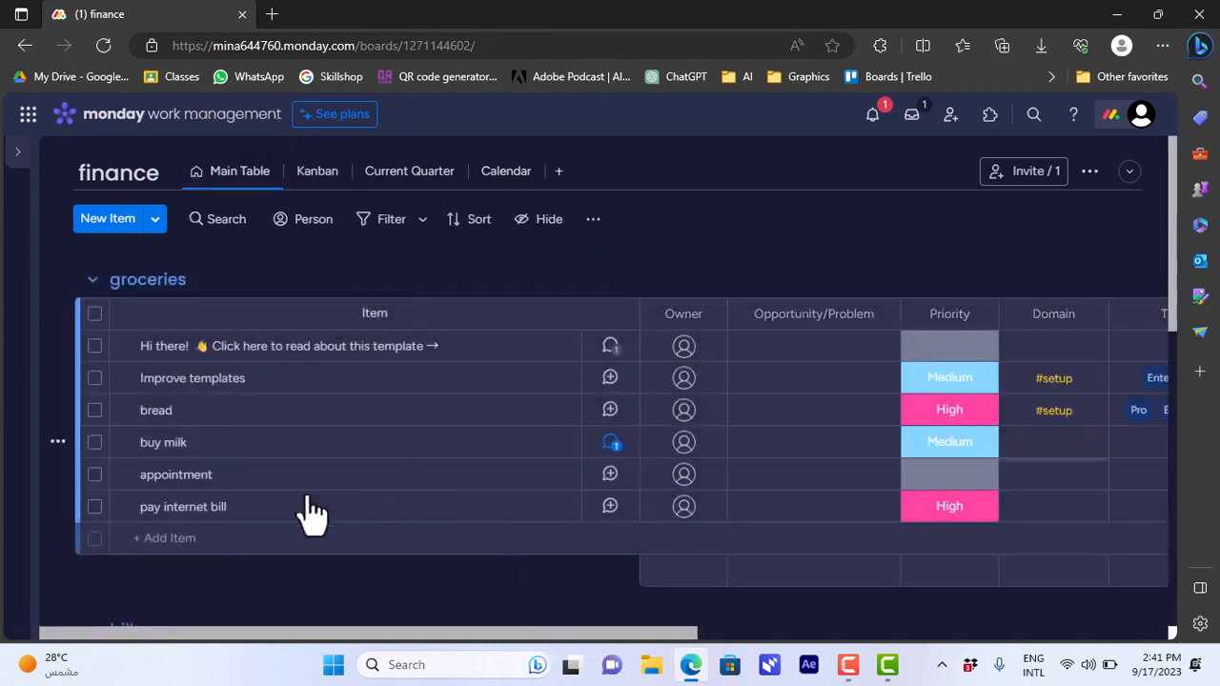
pyautogui.moveTo(448, 624); pyautogui.dragTo(806, 667)
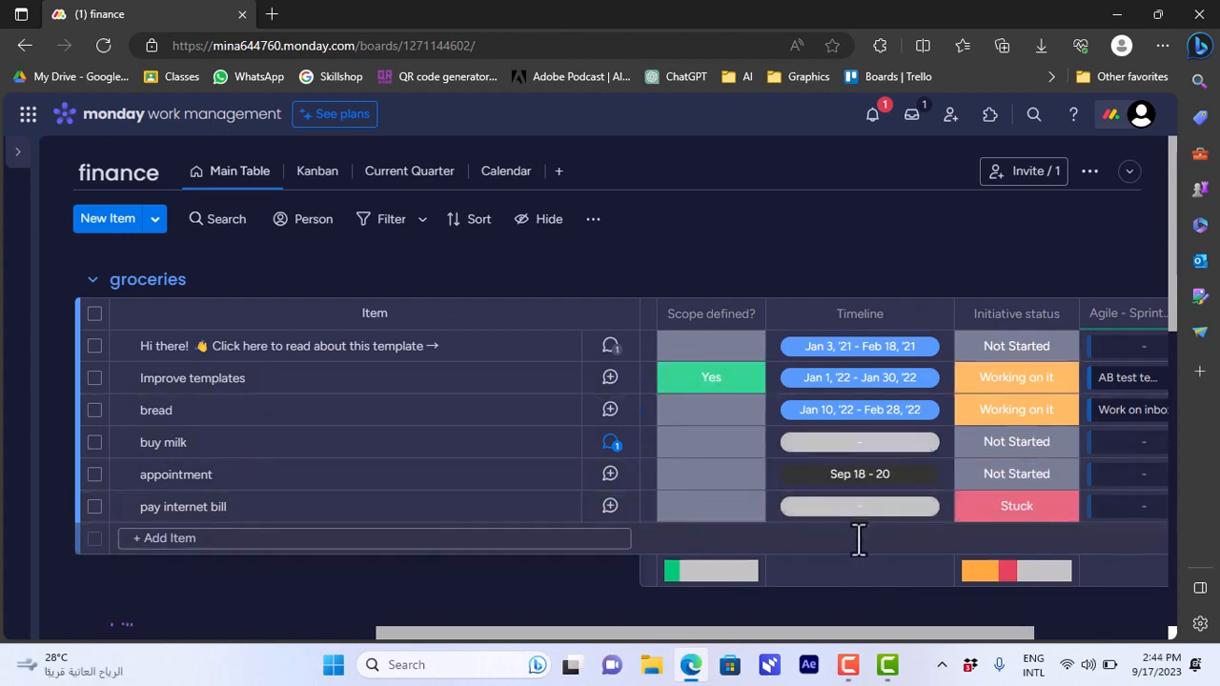
pyautogui.click(861, 516)
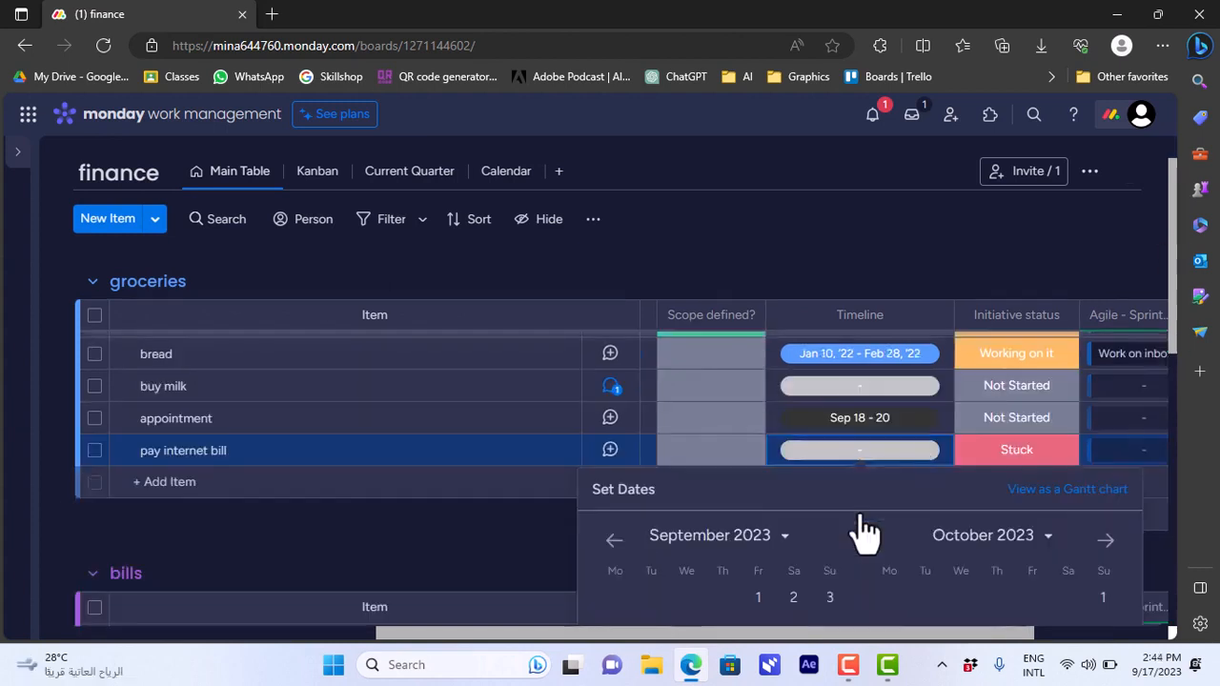
pyautogui.scroll(-3, 863, 534)
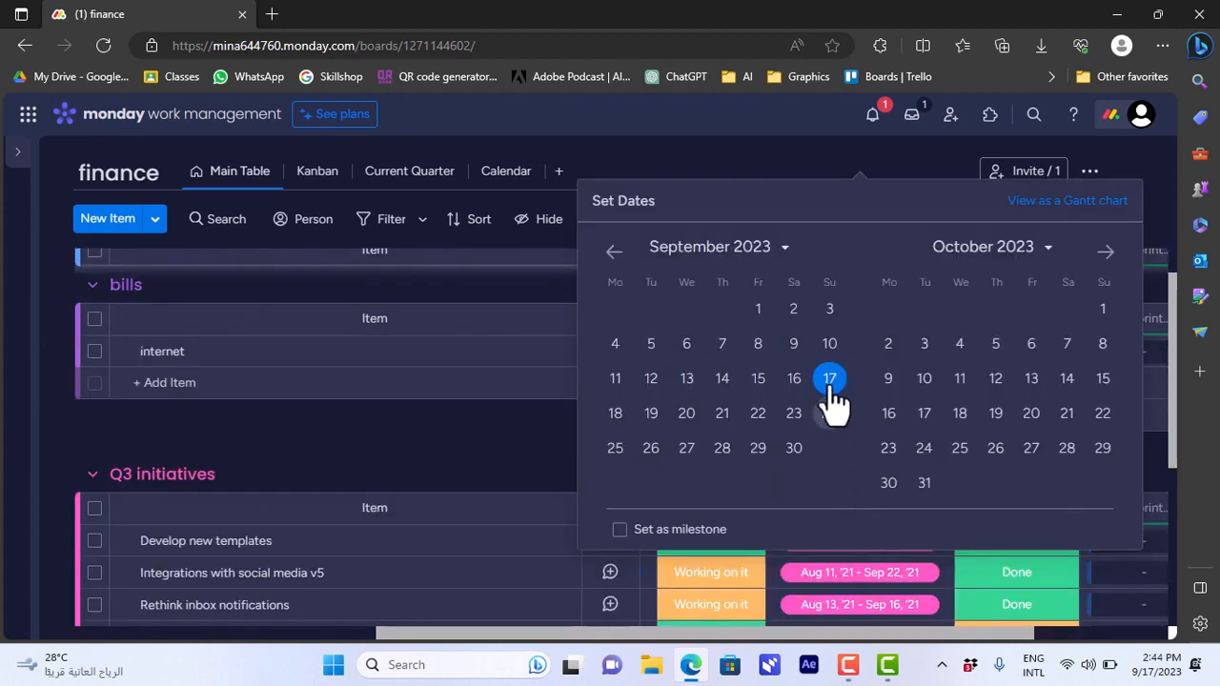
pyautogui.click(687, 420)
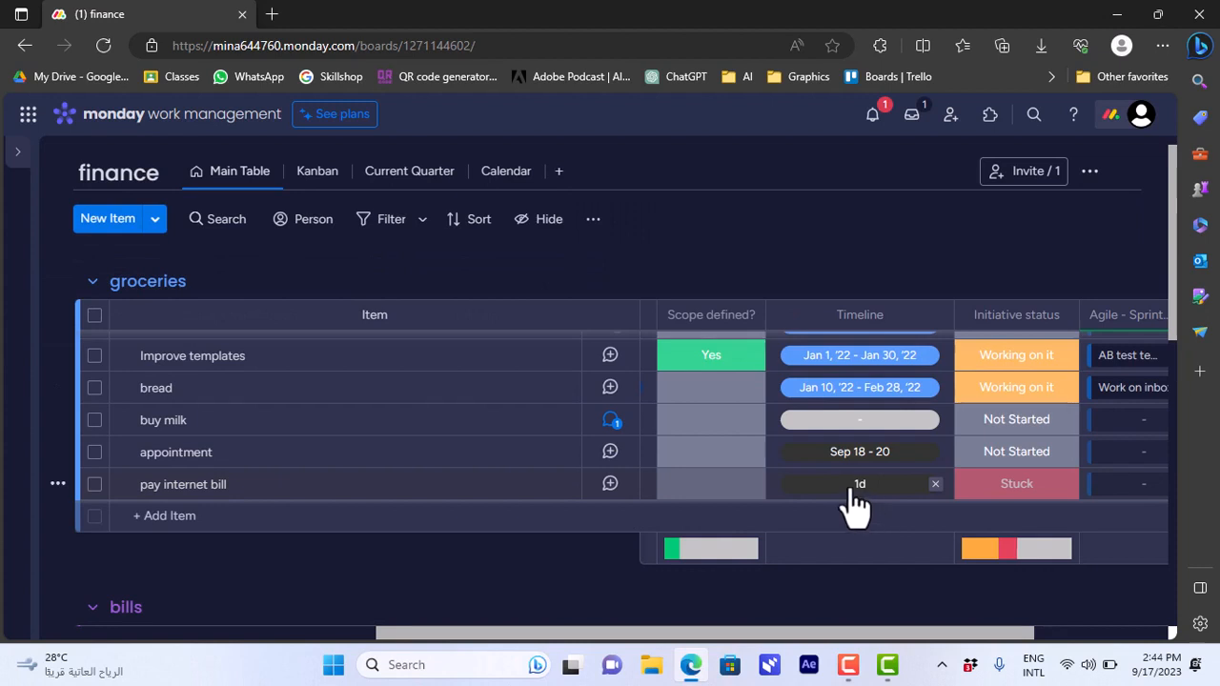
pyautogui.click(508, 183)
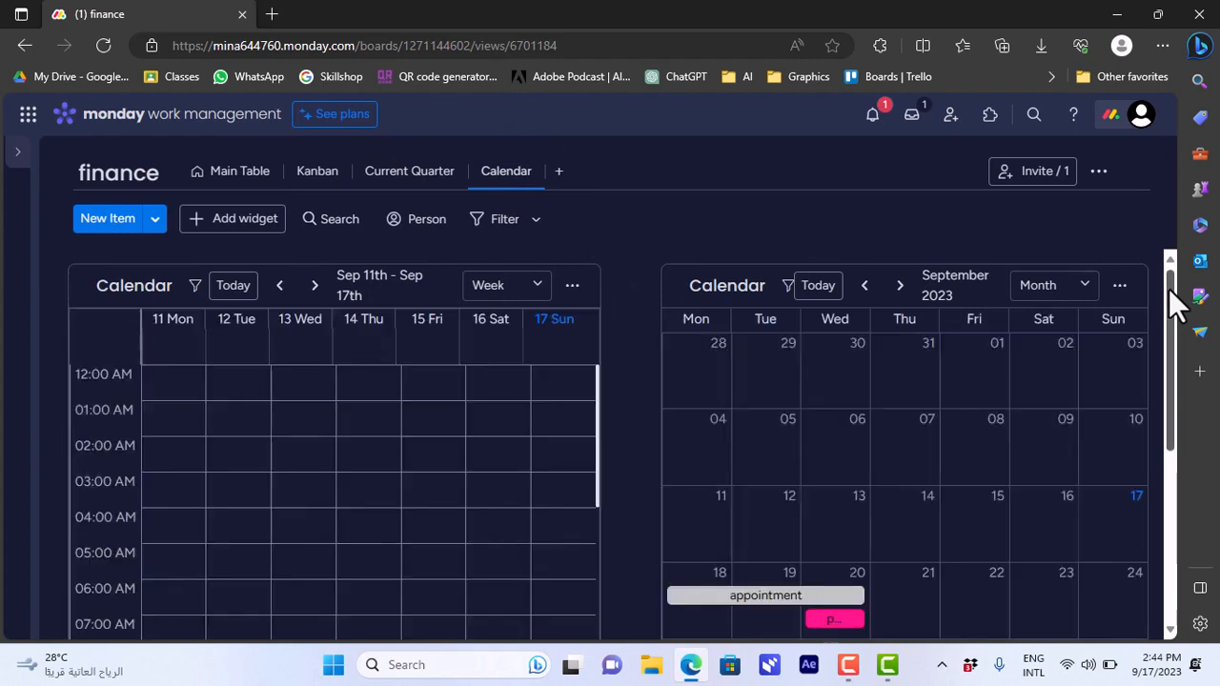
pyautogui.moveTo(1171, 300); pyautogui.dragTo(1172, 350)
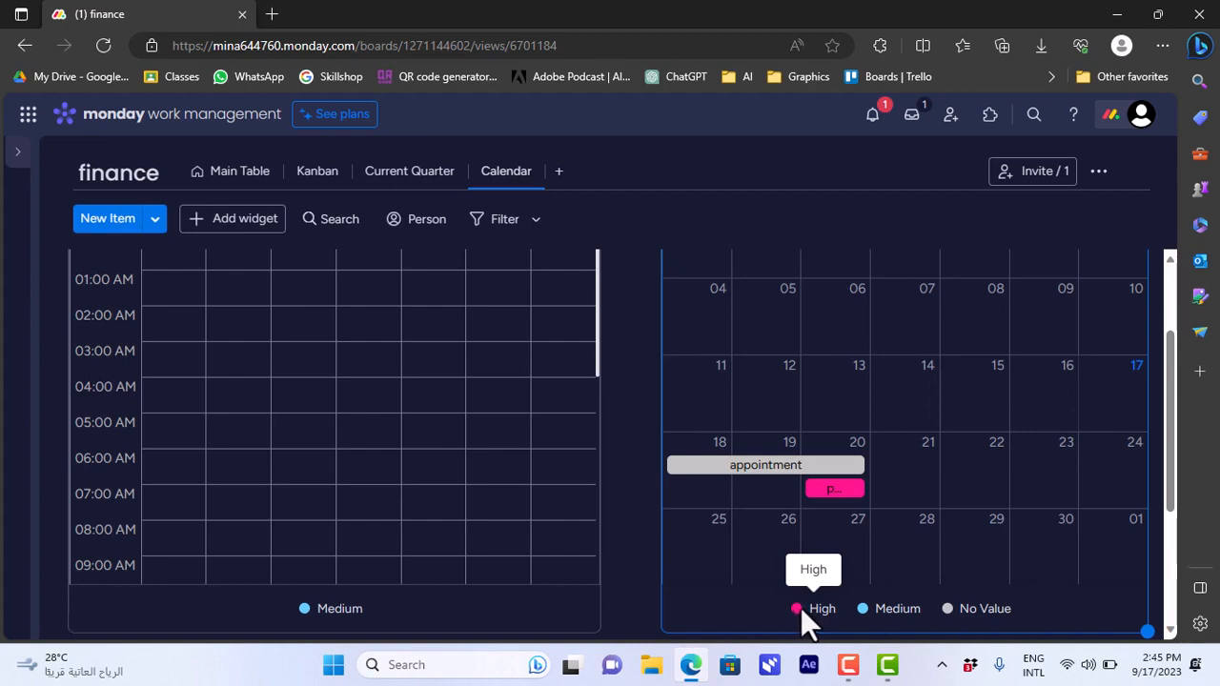
# Set the appointment item's priority to Medium from the month calendar and close its card.
pyautogui.click(747, 481)
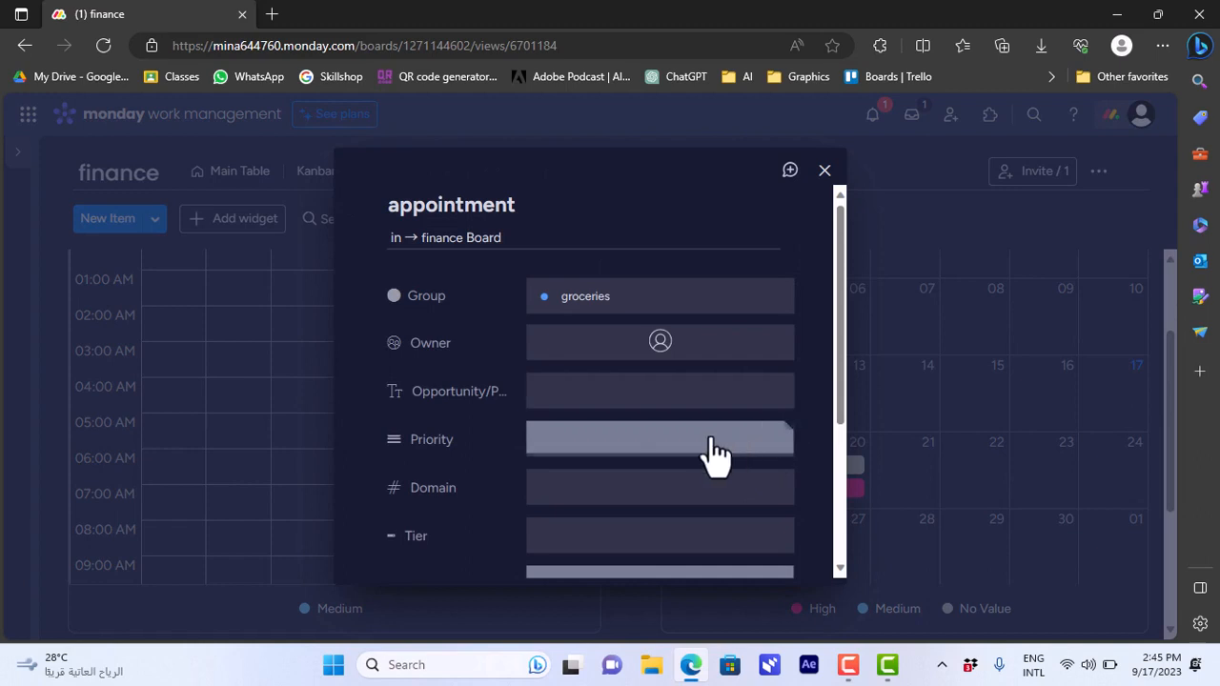
pyautogui.click(715, 454)
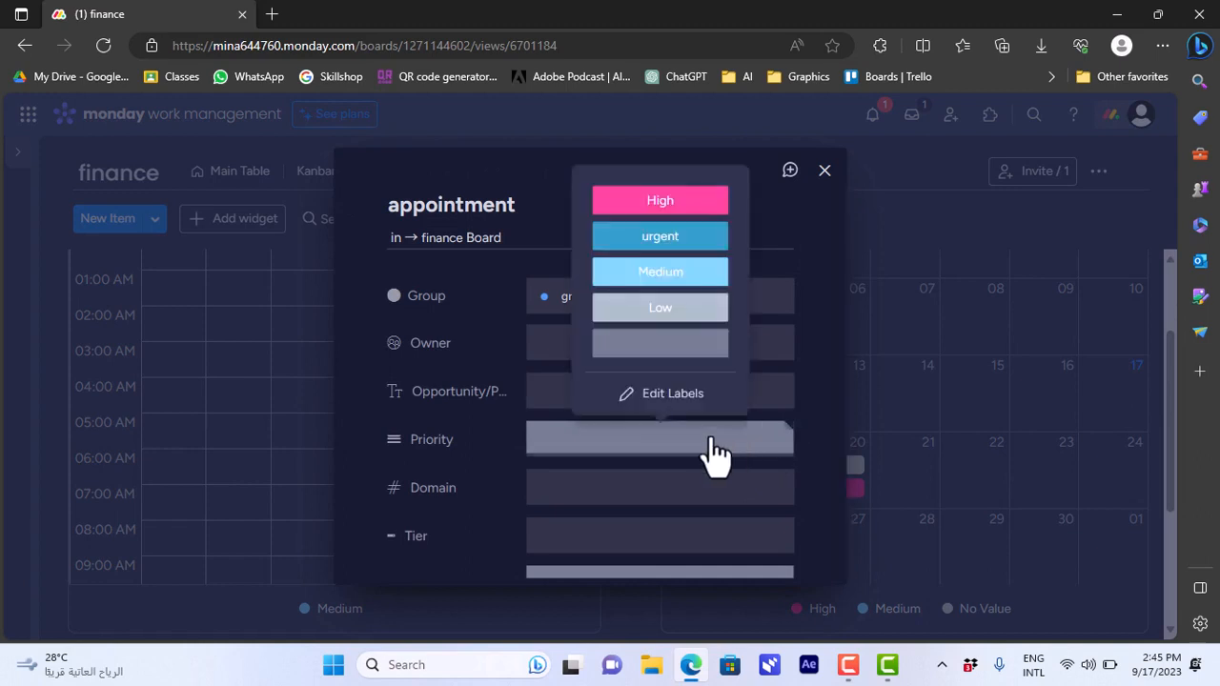
pyautogui.click(661, 272)
pyautogui.press('Escape')
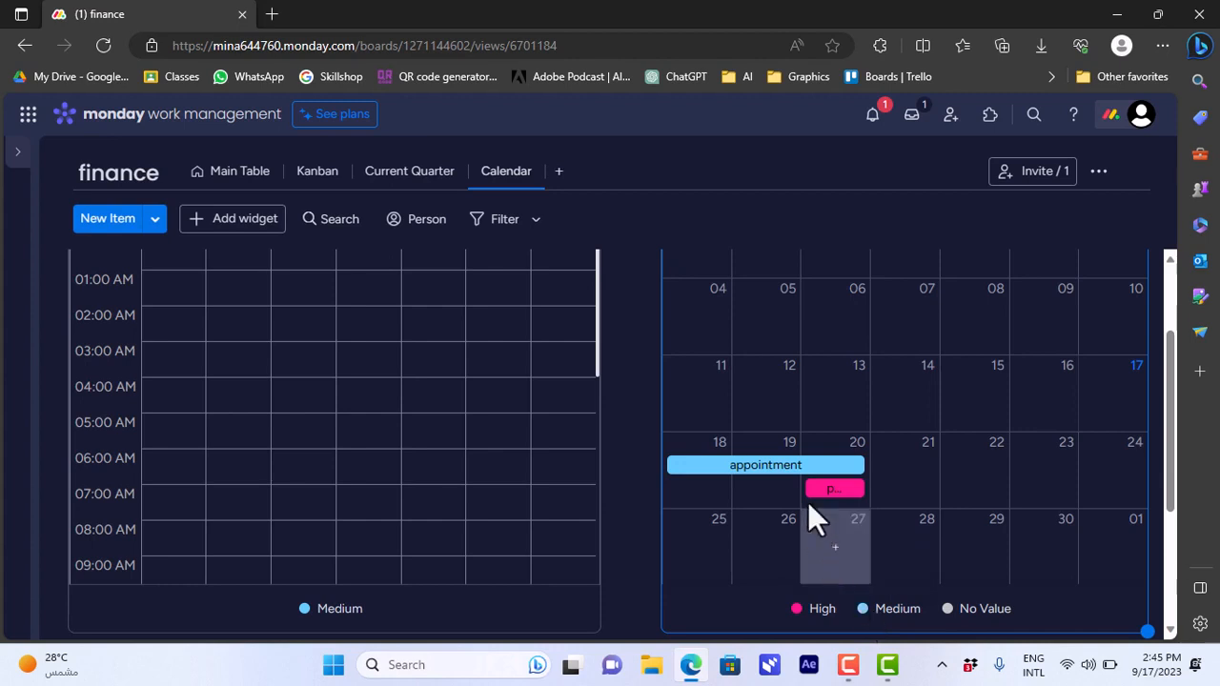
pyautogui.scroll(2, 808, 502)
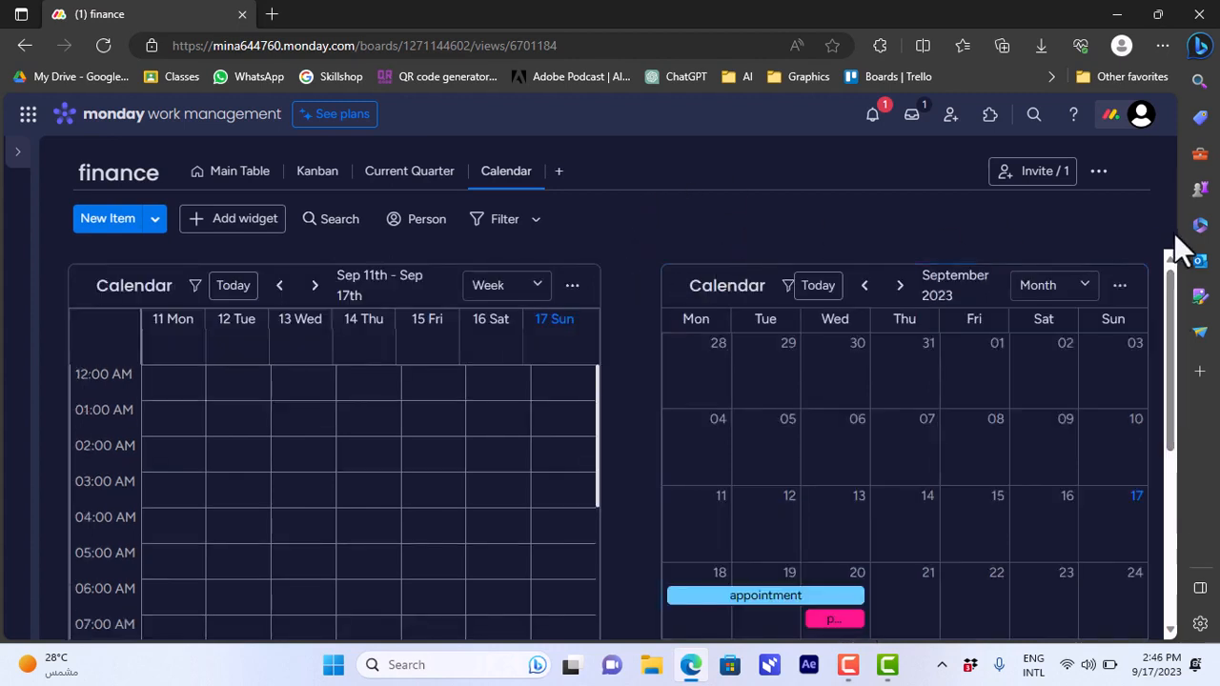
pyautogui.moveTo(1169, 291); pyautogui.dragTo(1172, 264)
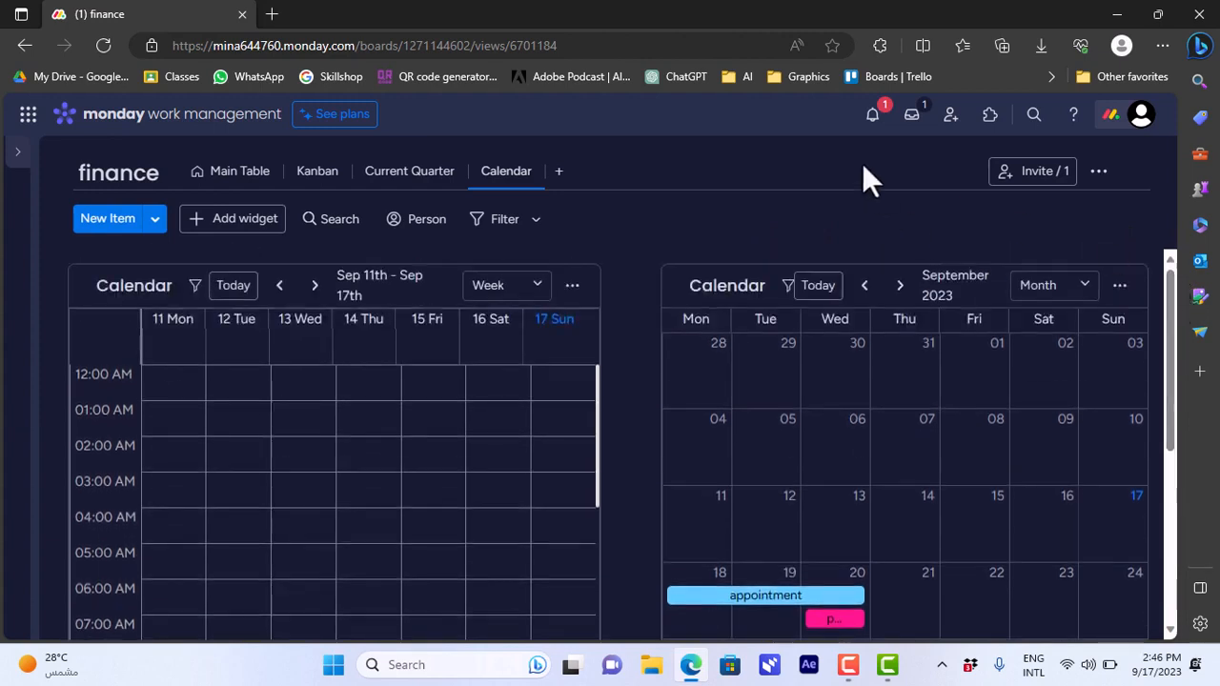